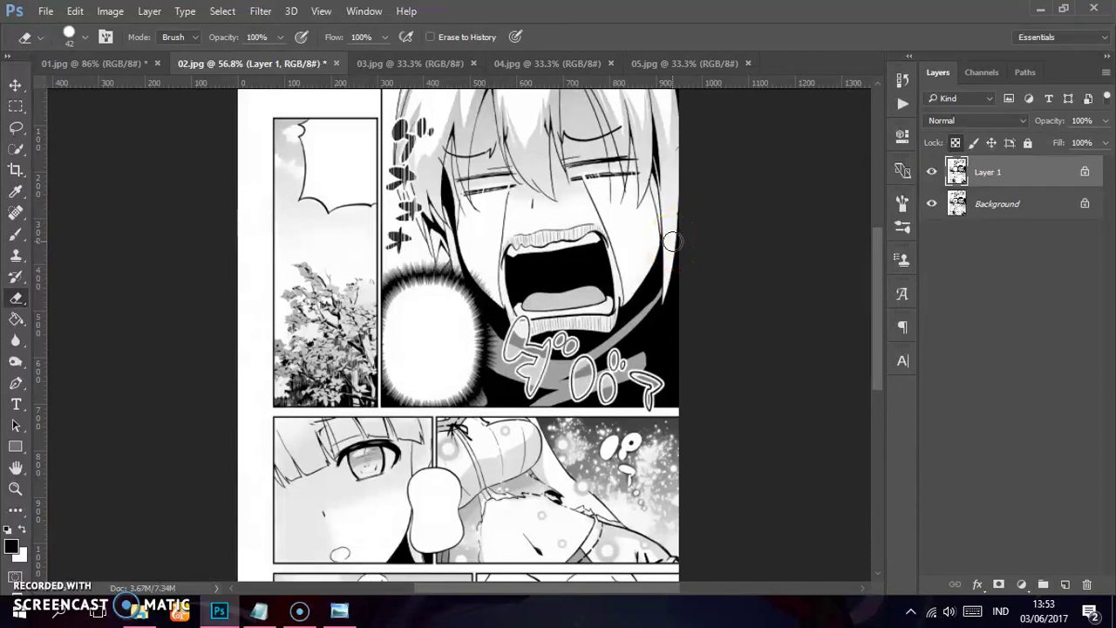
Step: Toggle Layer 1's visibility to compare, leaving it hidden to show the English dialogue
left_click_drag(603, 222, 618, 230)
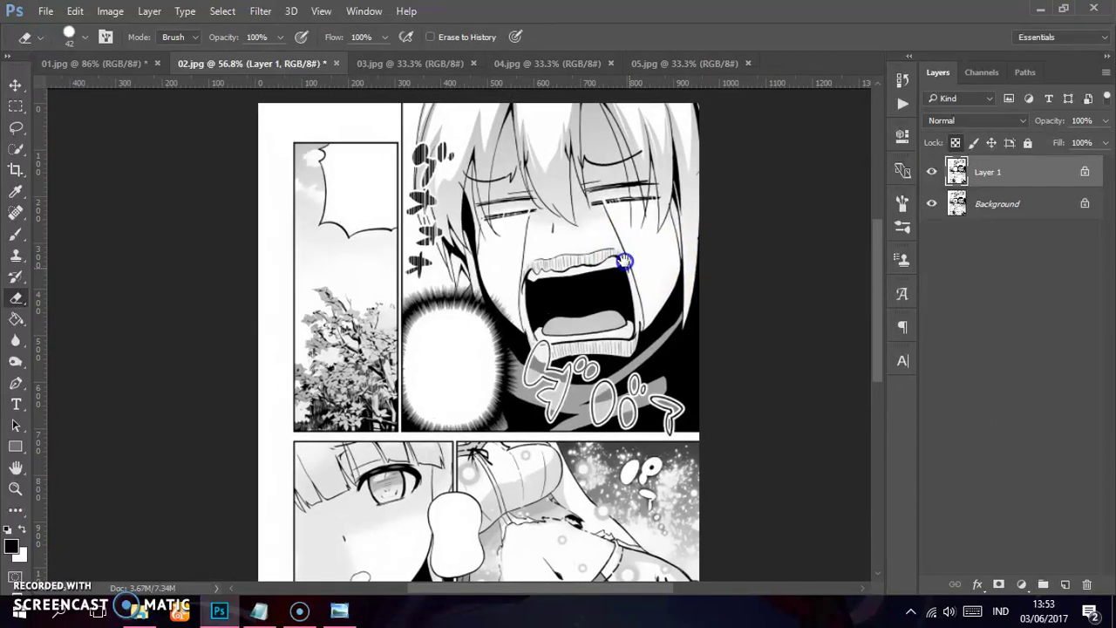
left_click(951, 170)
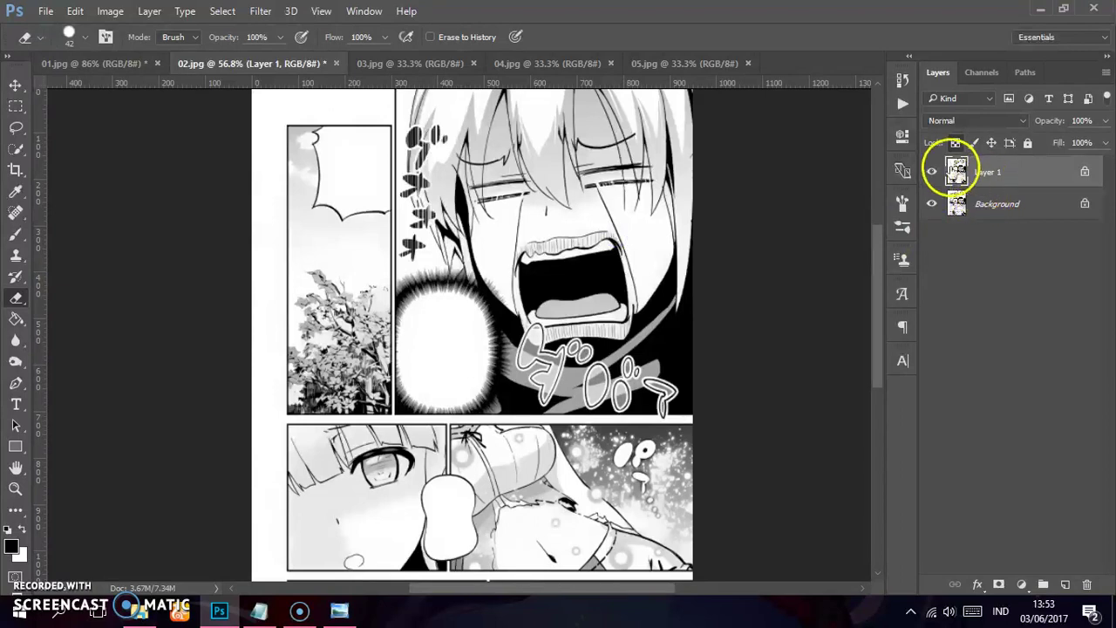
left_click(933, 171)
left_click(933, 171)
left_click(933, 171)
left_click(933, 170)
left_click(933, 171)
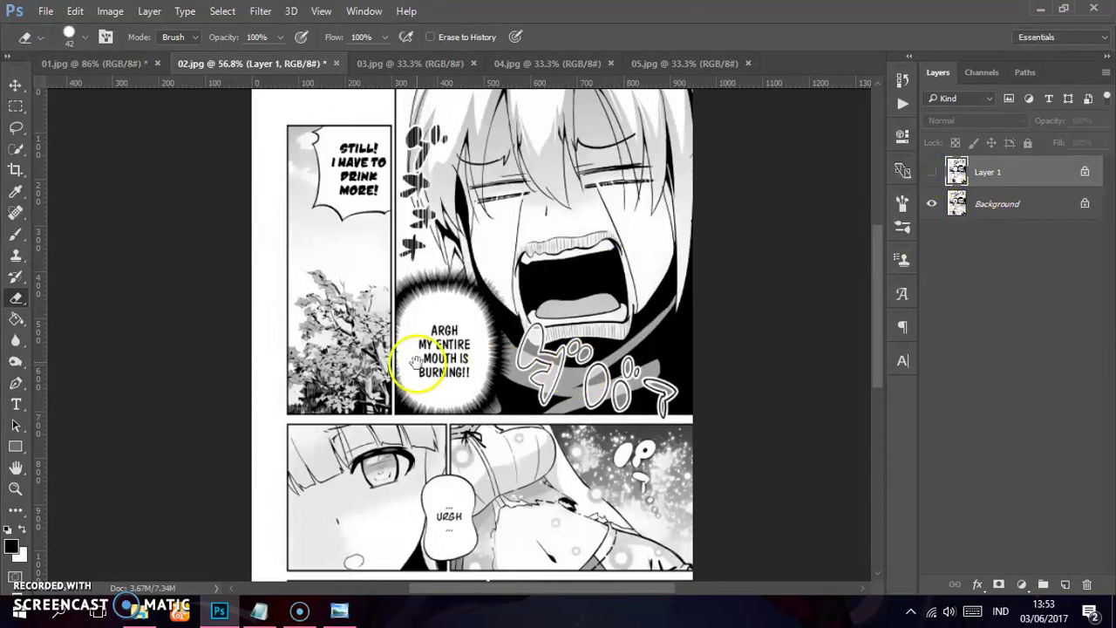
Step: Pan and zoom the page to bring the ARGH MY ENTIRE MOUTH IS BURNING panel into view
left_click_drag(417, 359, 424, 250)
scroll(610, 305, "up", 2)
scroll(576, 324, "up", 3)
left_click_drag(558, 329, 558, 332)
scroll(450, 316, "down", 1)
scroll(524, 386, "down", 2)
scroll(511, 291, "down", 3)
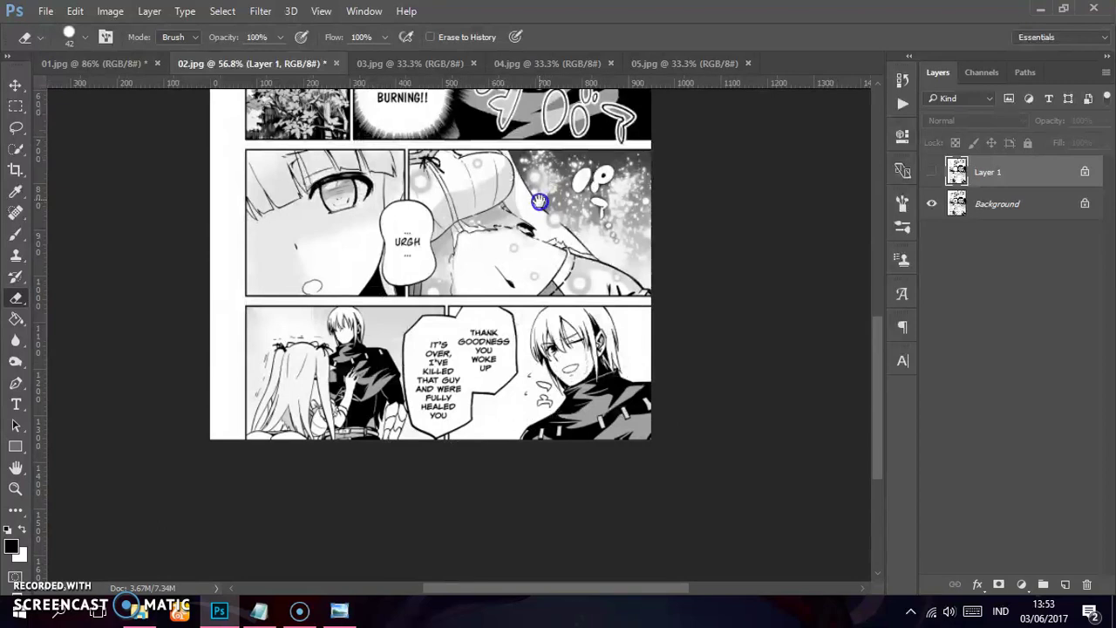
left_click_drag(540, 201, 524, 369)
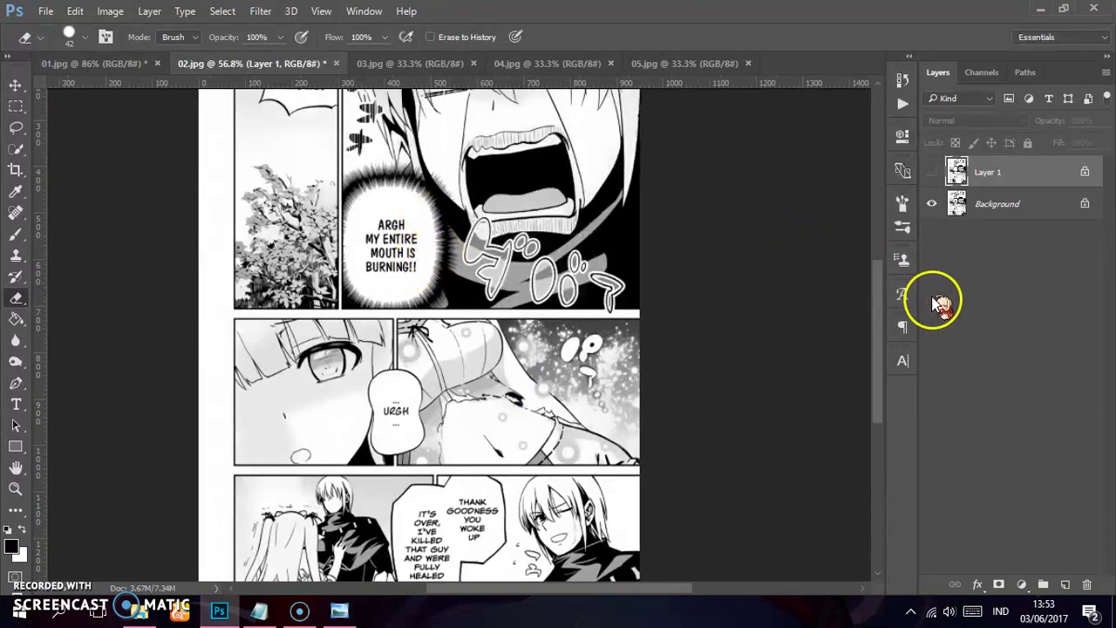
Step: On the Background layer, erase the ARGH MY ENTIRE MOUTH IS BURNING!! lettering from the burst bubble
left_click(1003, 203)
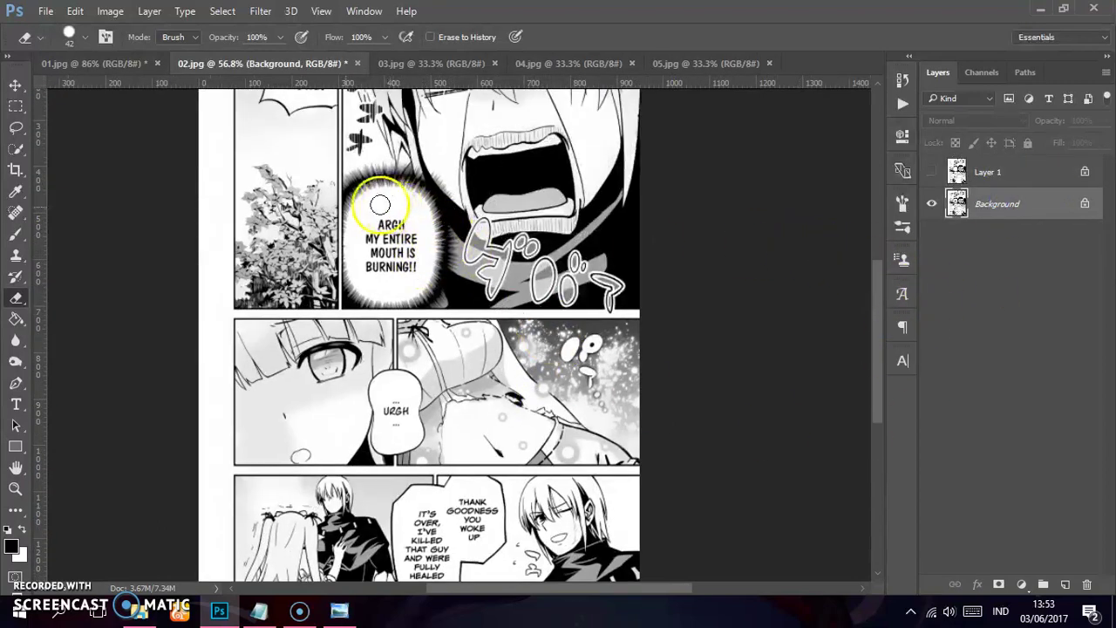
scroll(375, 206, "up", 1)
scroll(364, 210, "up", 2)
scroll(429, 248, "up", 1)
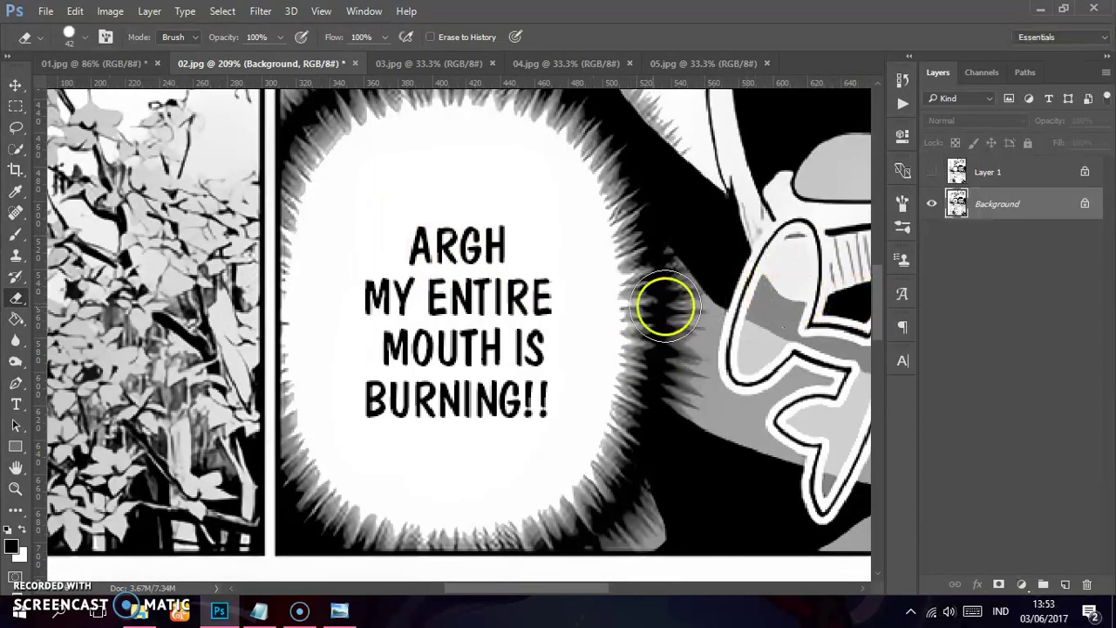
scroll(467, 222, "down", 1)
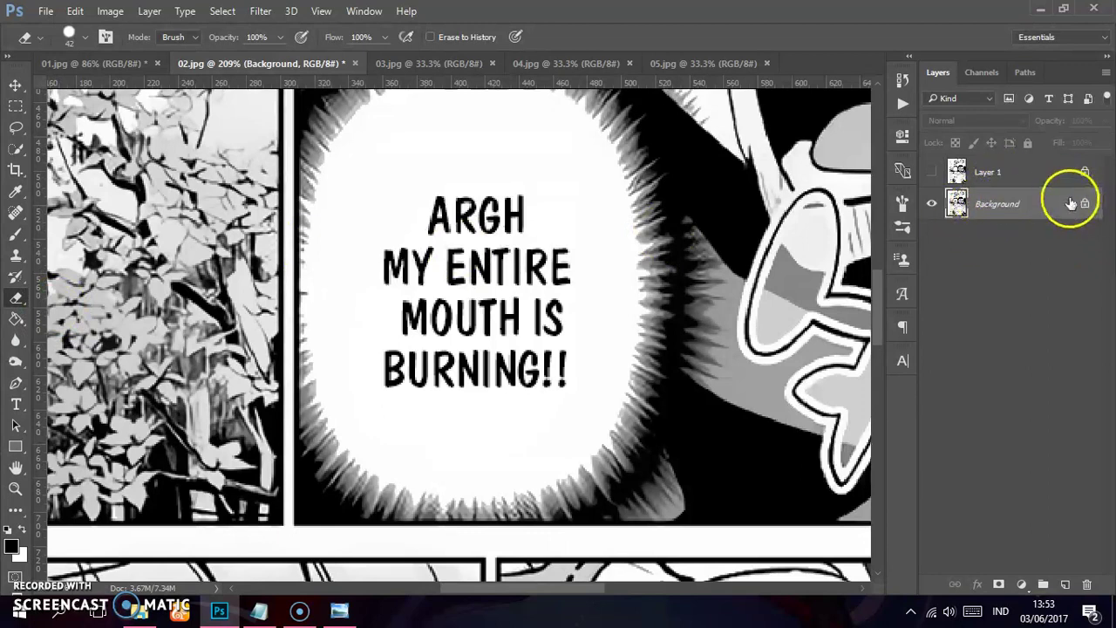
left_click_drag(984, 183, 1016, 264)
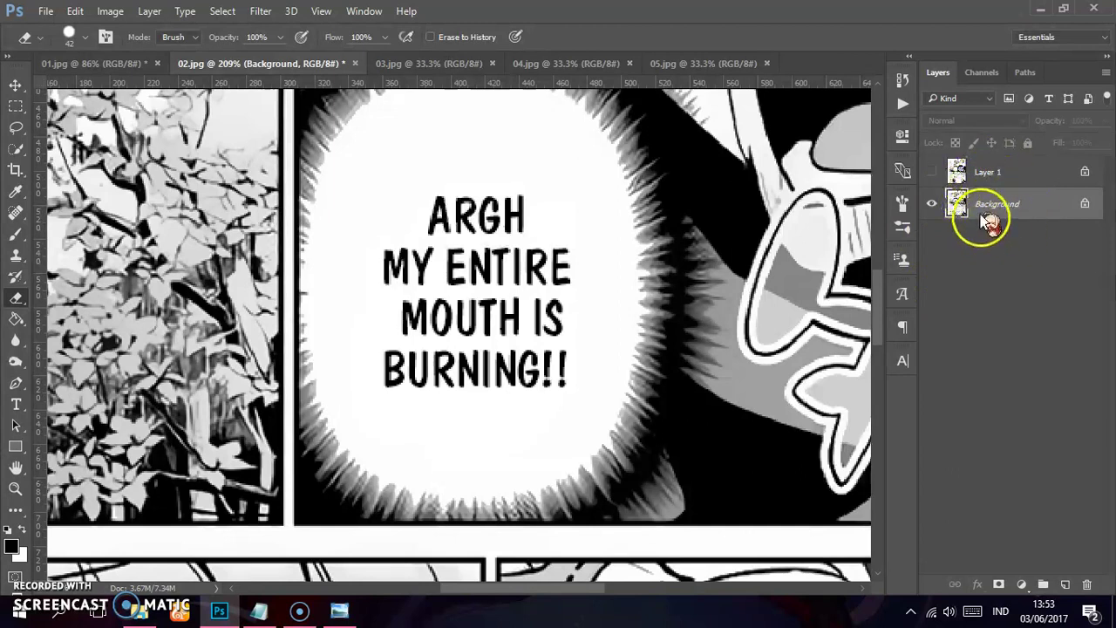
mouse_move(499, 192)
left_mouse_down()
mouse_move(443, 203)
mouse_move(406, 267)
mouse_move(398, 366)
mouse_move(427, 337)
mouse_move(449, 219)
mouse_move(465, 319)
mouse_move(511, 379)
mouse_move(511, 214)
mouse_move(551, 317)
left_mouse_up()
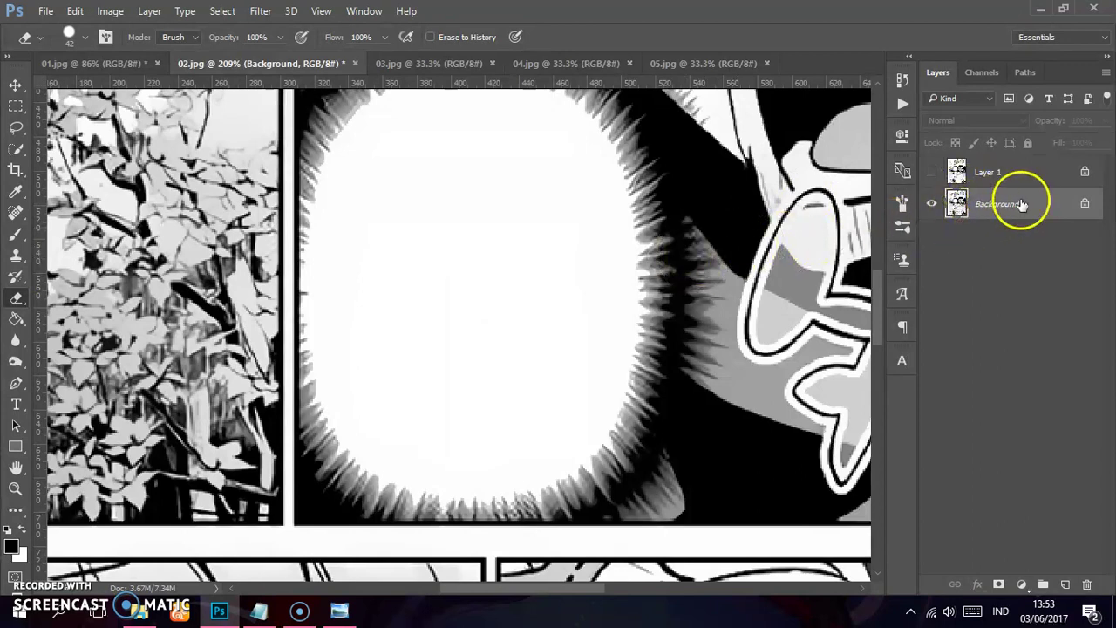
scroll(680, 271, "down", 2)
Step: Pan and zoom in on the top-left STILL! I HAVE TO DRINK MORE! speech bubble
scroll(587, 259, "down", 2)
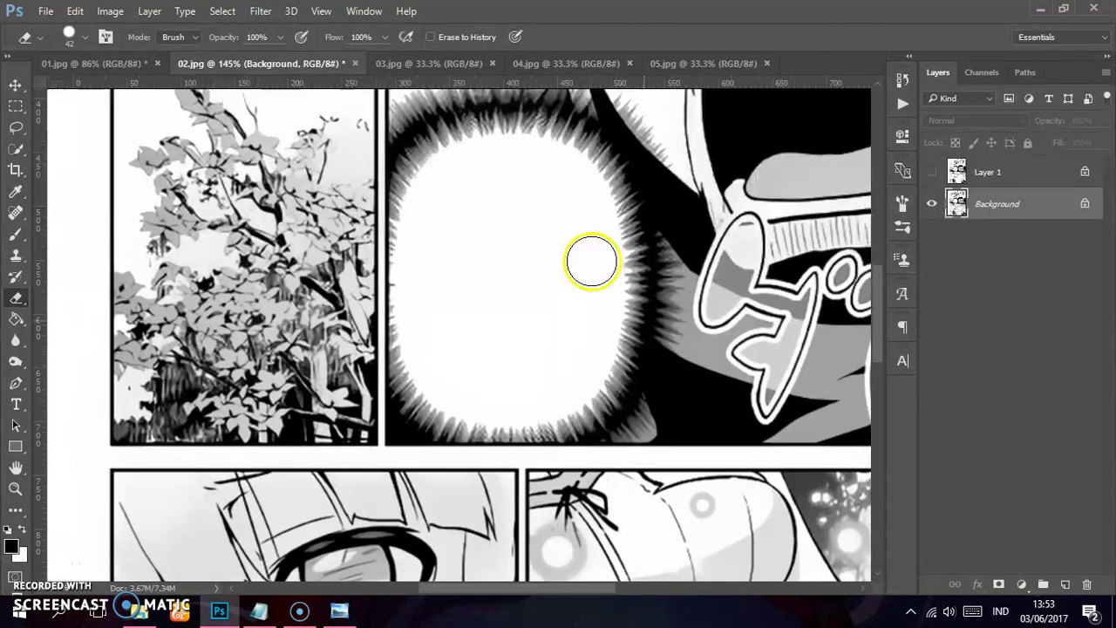
mouse_move(505, 192)
left_mouse_down()
mouse_move(484, 364)
mouse_move(458, 416)
left_mouse_up()
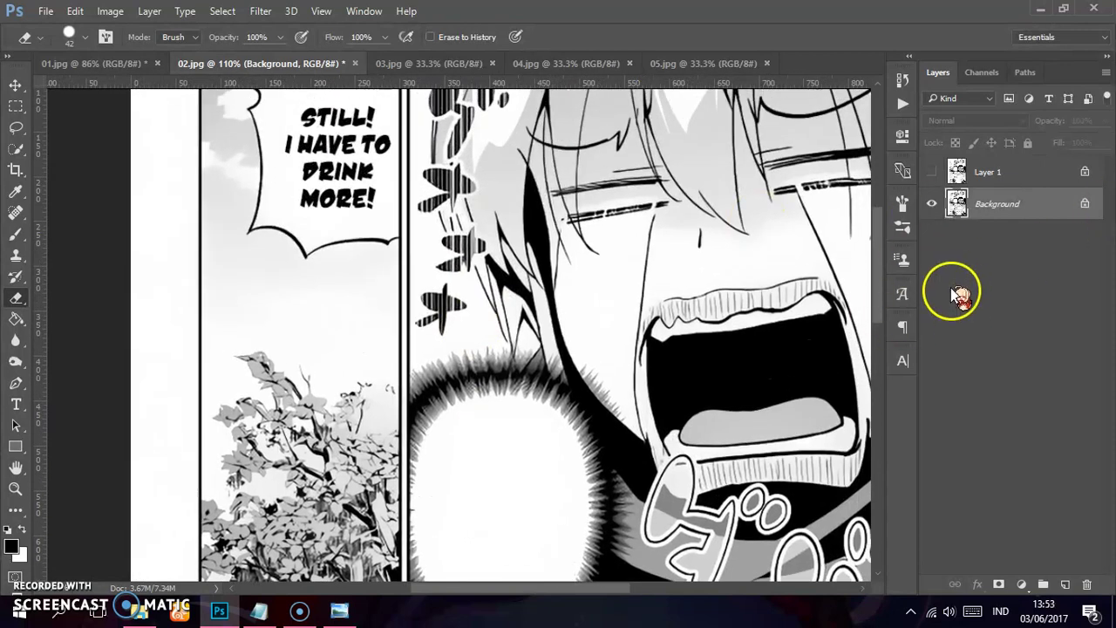
left_click_drag(480, 192, 530, 277)
scroll(383, 174, "up", 2)
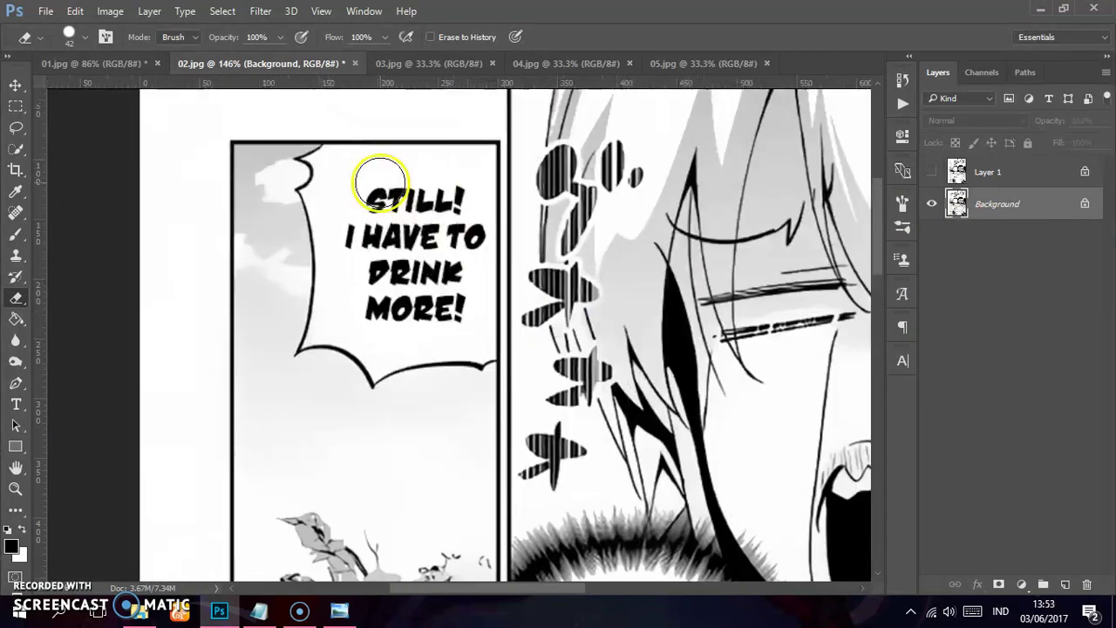
scroll(371, 187, "up", 1)
scroll(378, 209, "up", 2)
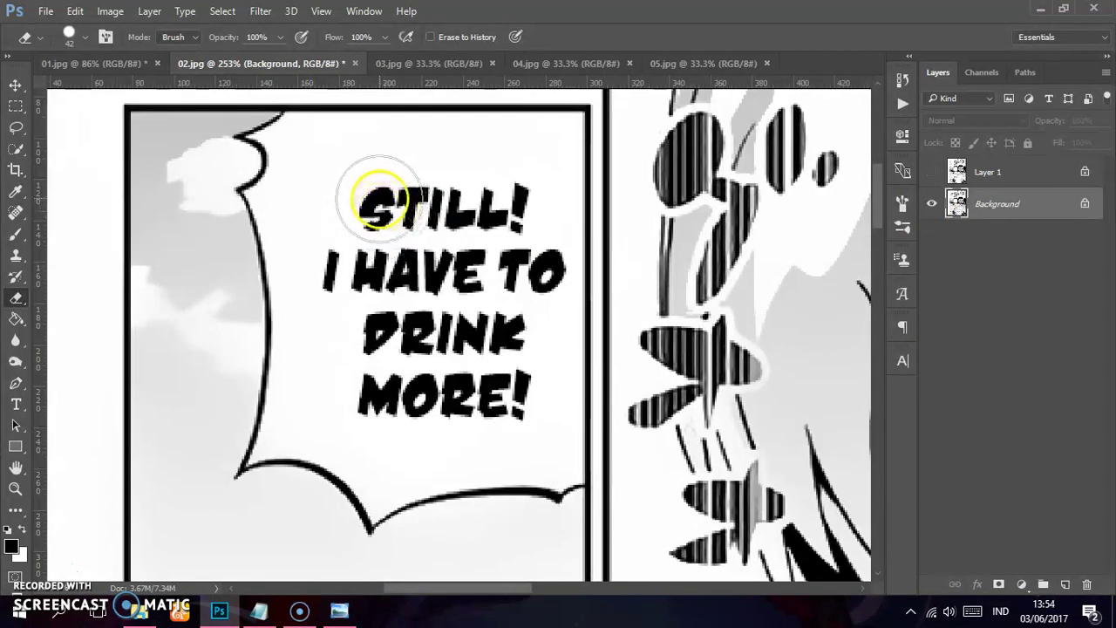
Step: Erase the STILL! lettering and the leftover black speck from the bubble
mouse_move(378, 207)
left_mouse_down()
mouse_move(350, 279)
mouse_move(379, 401)
mouse_move(406, 219)
mouse_move(483, 404)
mouse_move(498, 198)
left_mouse_up()
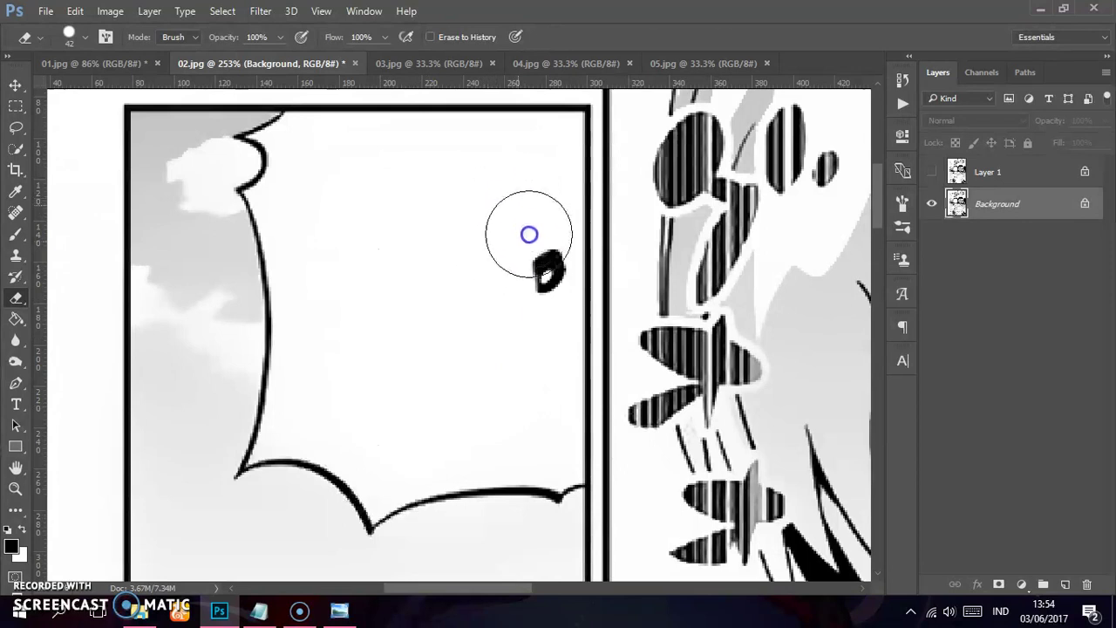
left_click_drag(529, 234, 519, 294)
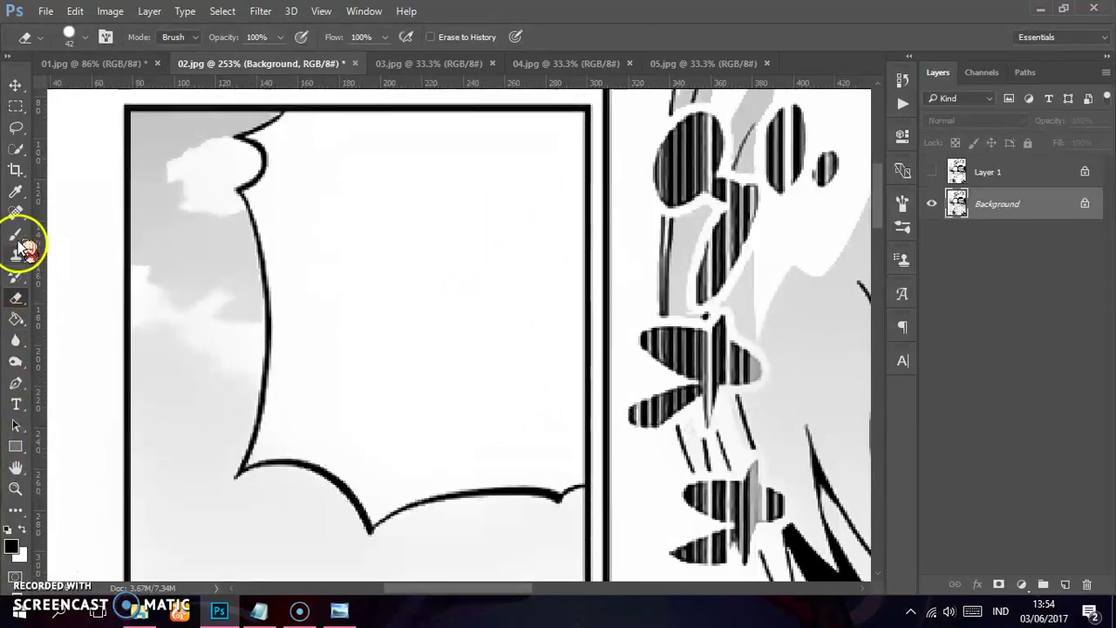
left_click(23, 236)
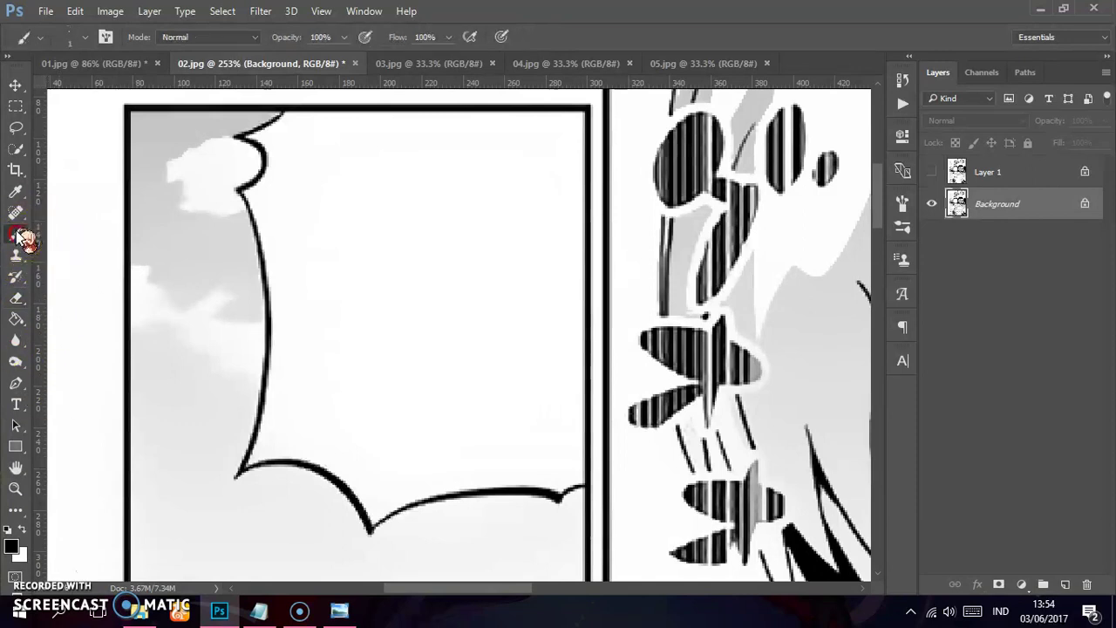
left_click(20, 301)
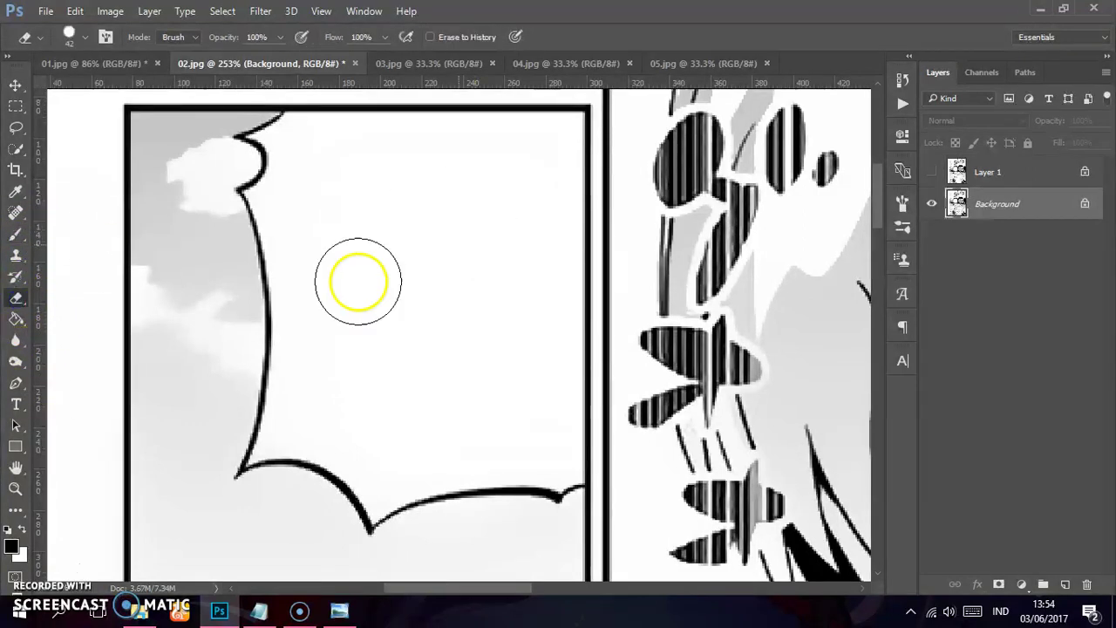
scroll(576, 187, "down", 3)
scroll(575, 261, "down", 3)
mouse_move(609, 325)
left_mouse_down()
mouse_move(489, 104)
mouse_move(461, 165)
mouse_move(433, 183)
mouse_move(529, 247)
mouse_move(473, 242)
left_mouse_up()
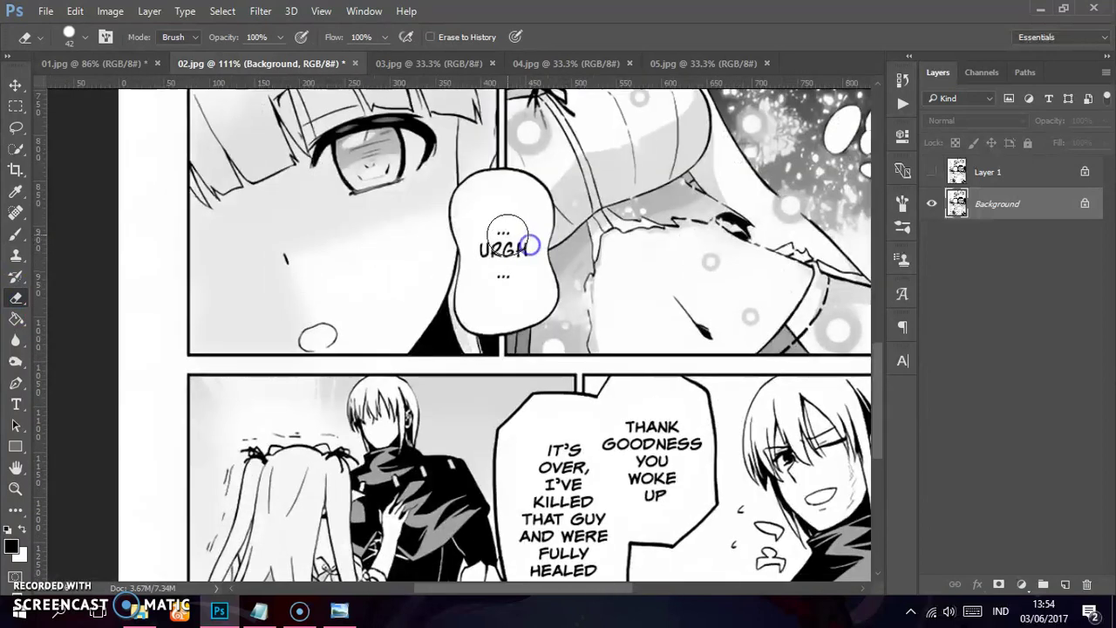
Step: Resize the Eraser brush to about 25 px in its size and hardness settings
scroll(474, 244, "up", 3)
right_click(478, 249)
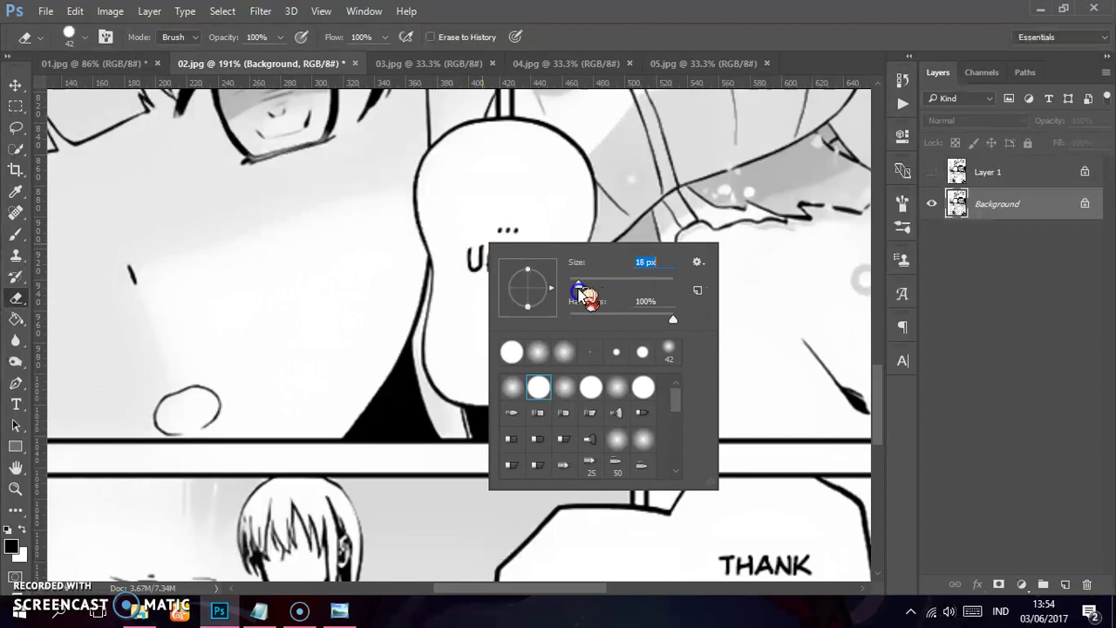
mouse_move(307, 276)
left_mouse_down()
mouse_move(511, 355)
mouse_move(351, 322)
left_mouse_up()
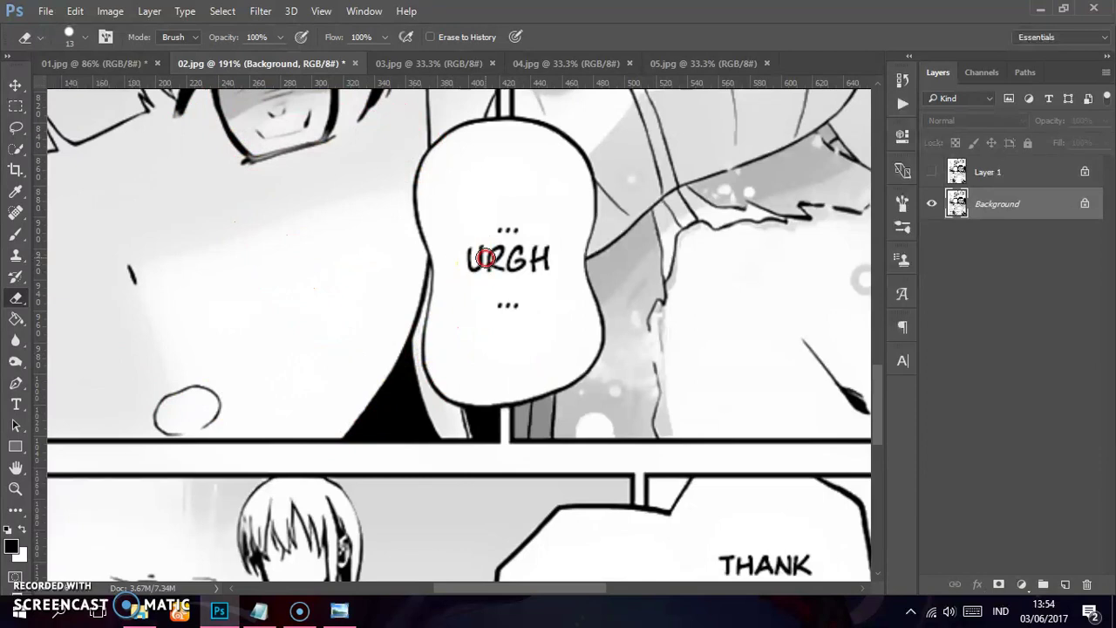
right_click(487, 256)
left_click(630, 11)
mouse_move(523, 194)
left_mouse_down()
mouse_move(537, 196)
mouse_move(564, 250)
mouse_move(558, 204)
left_mouse_up()
scroll(501, 253, "up", 3)
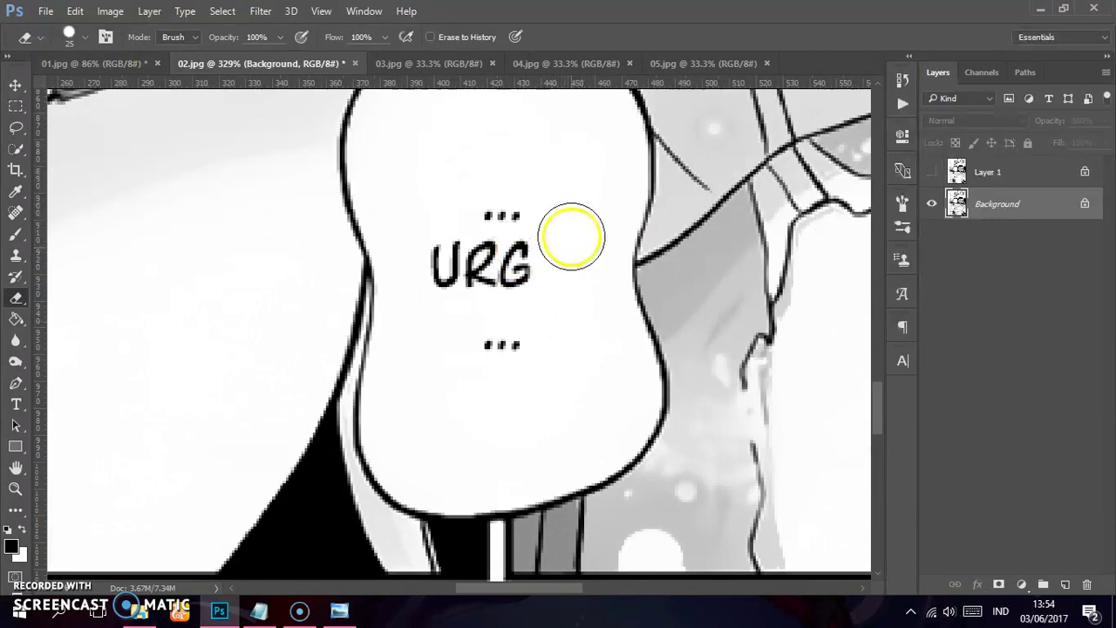
right_click(752, 221)
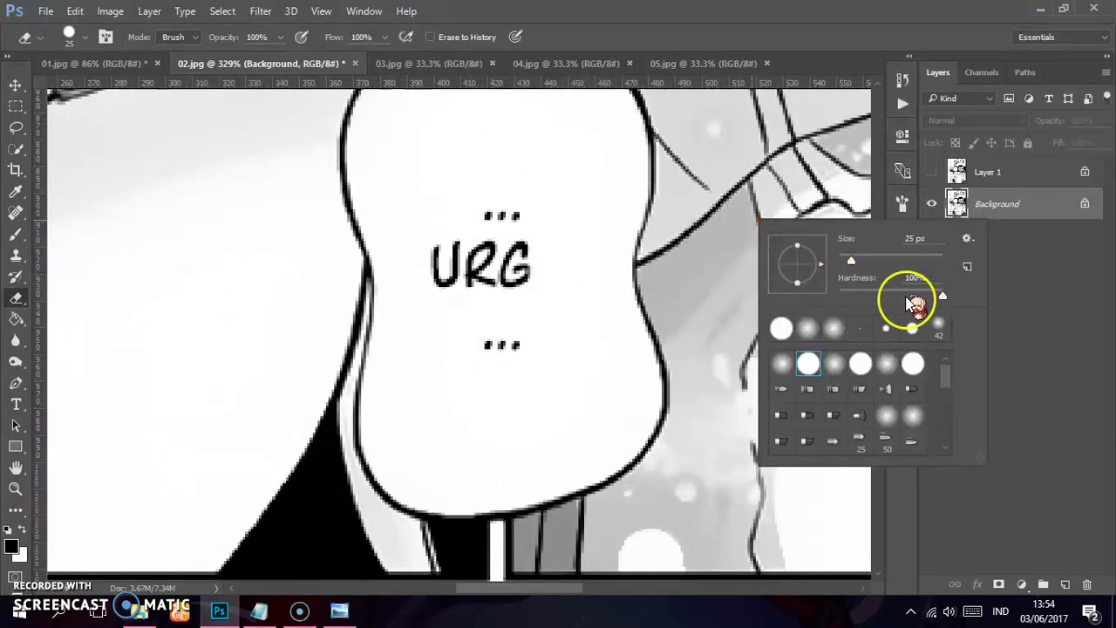
left_click(609, 222)
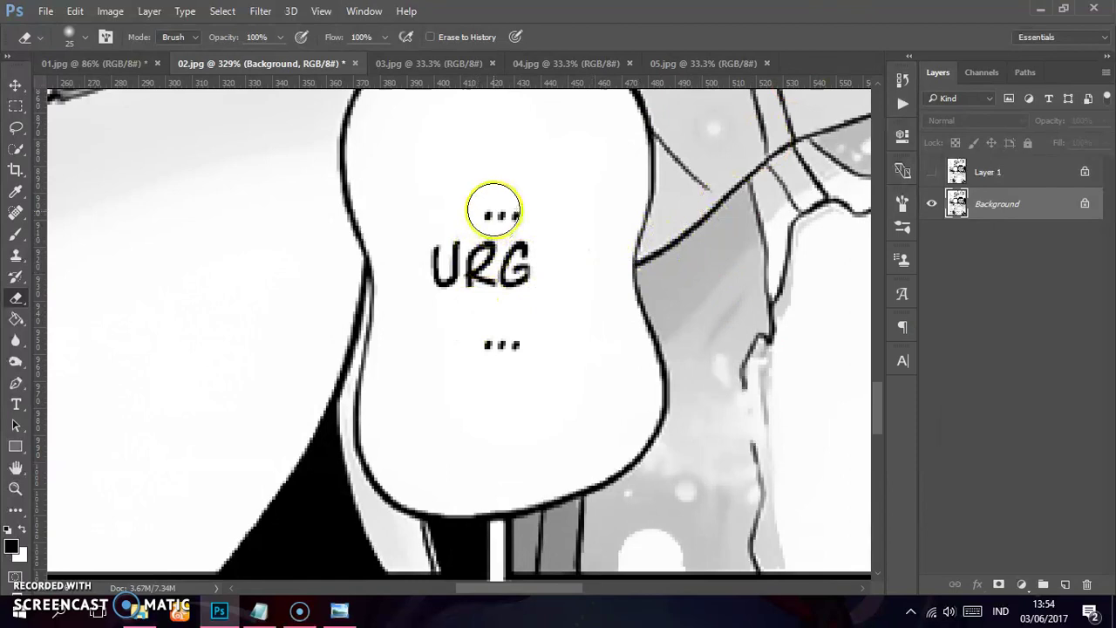
Step: Erase the URGH letters from the tall bubble, adjusting the eraser hardness along the way
left_click_drag(489, 213, 486, 358)
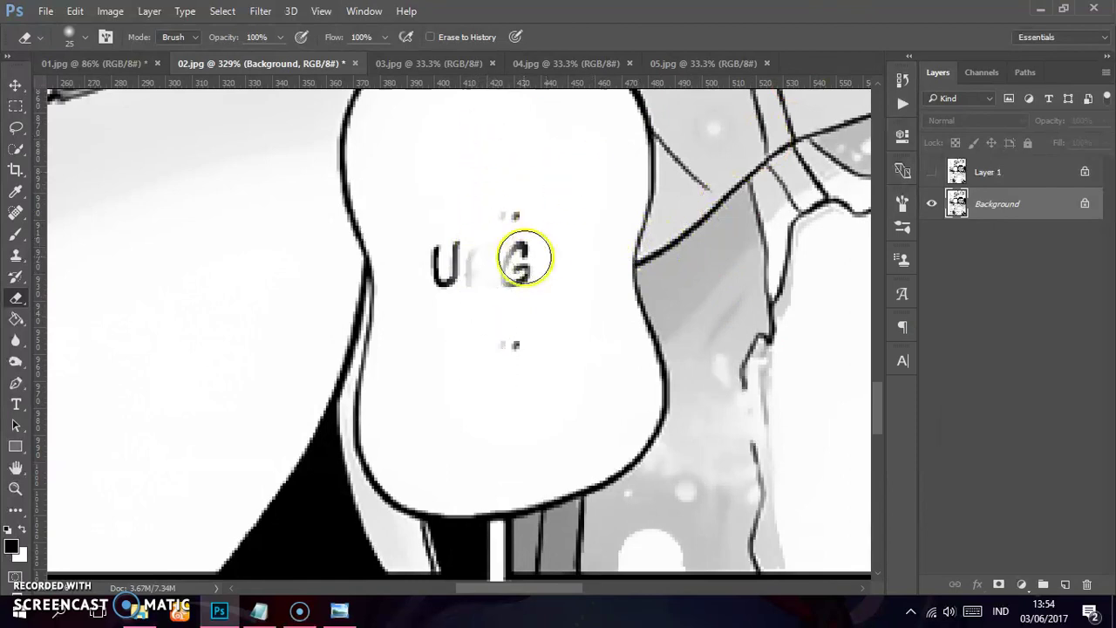
scroll(524, 258, "up", 1)
scroll(491, 294, "up", 1)
scroll(491, 249, "down", 1)
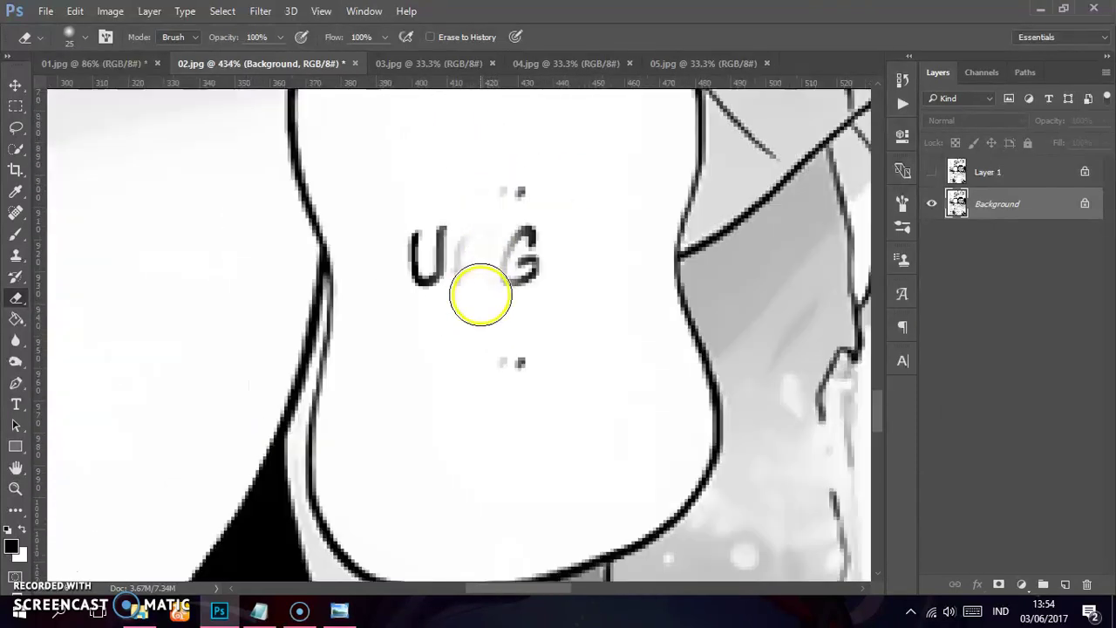
scroll(480, 293, "down", 2)
right_click(480, 294)
left_click_drag(653, 369, 574, 371)
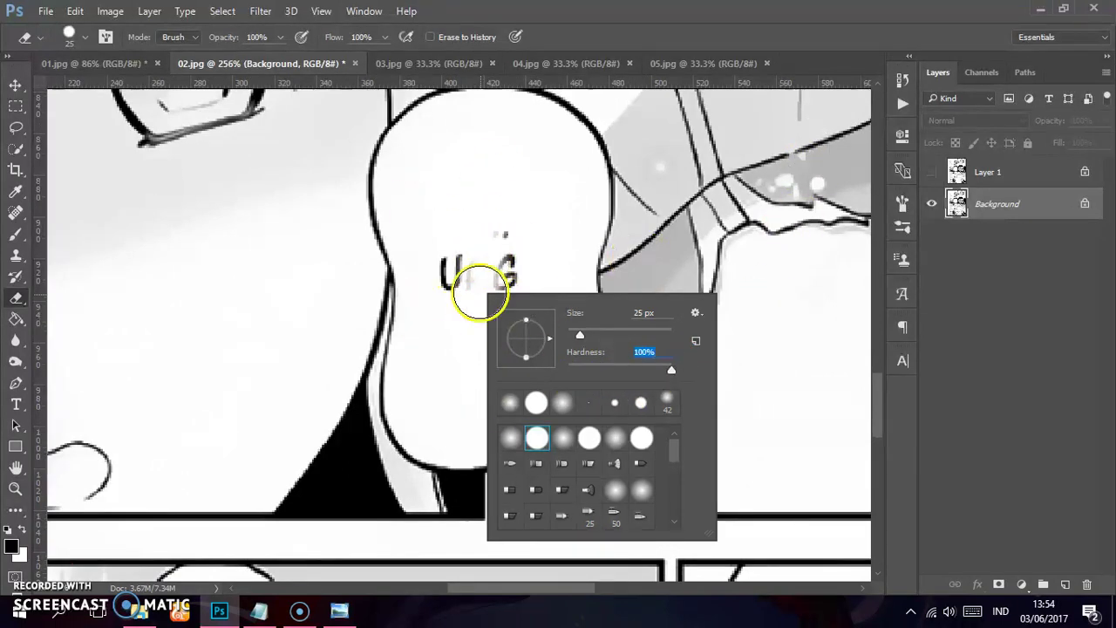
key("Return")
scroll(505, 340, "down", 2)
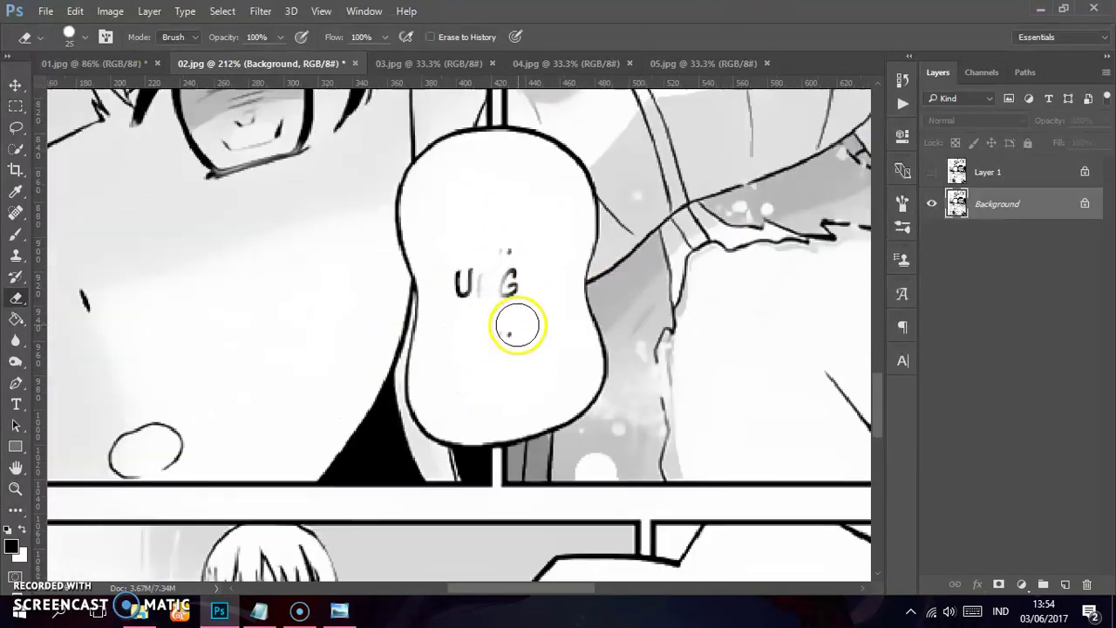
left_click_drag(560, 336, 518, 316)
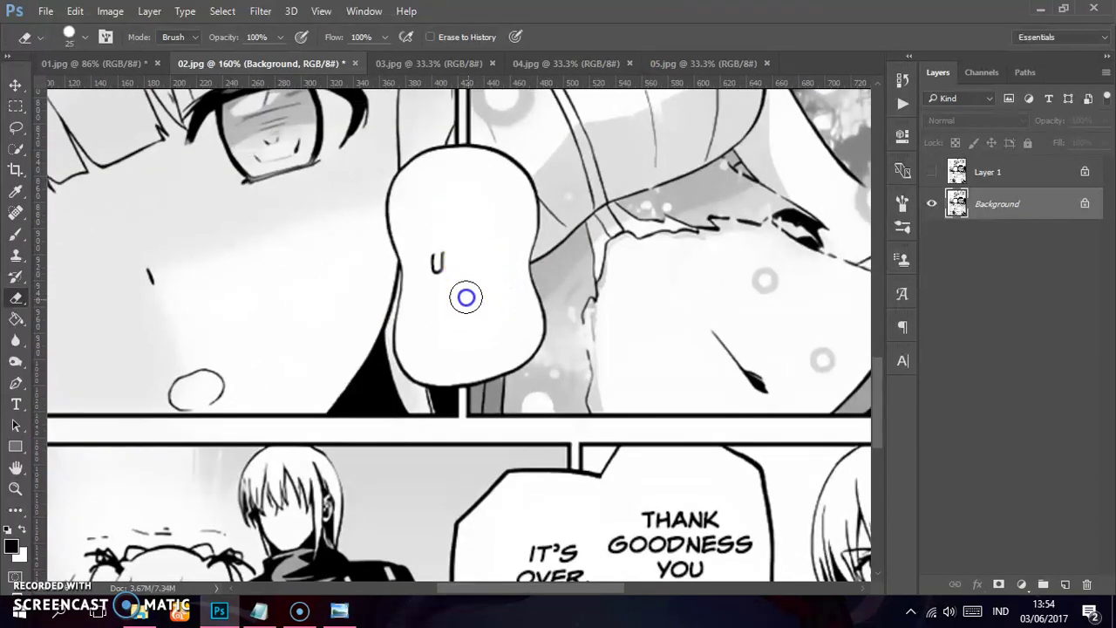
scroll(463, 237, "down", 2)
Step: Erase 'Thank goodness you woke up' and the remaining English dialogue from the bottom bubble
scroll(578, 209, "down", 1)
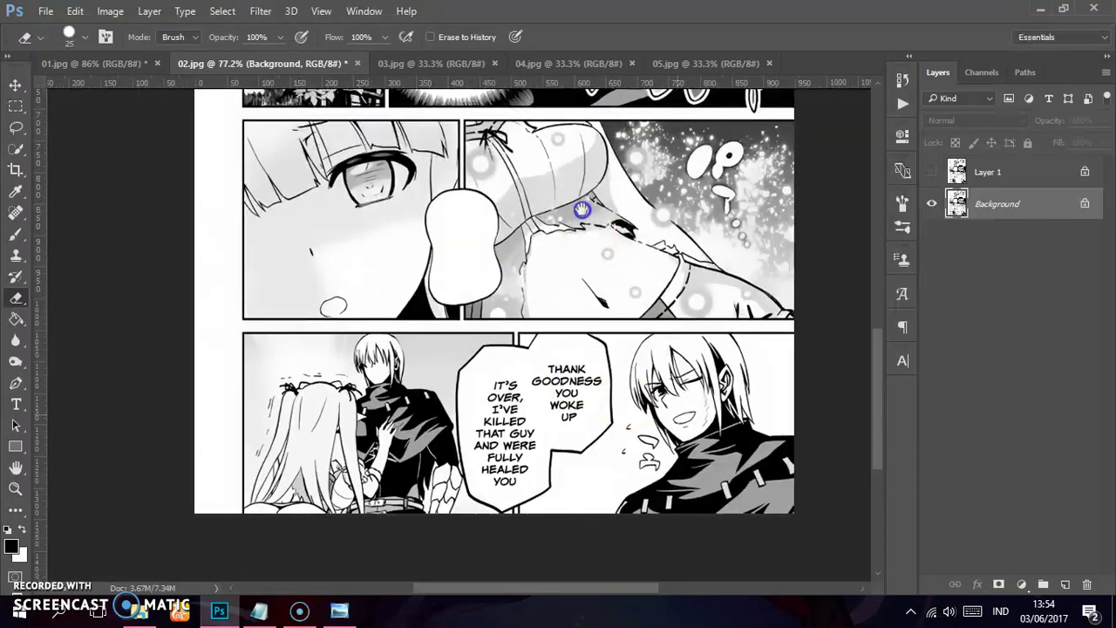
scroll(570, 194, "down", 3)
scroll(441, 137, "up", 1)
scroll(441, 136, "up", 3)
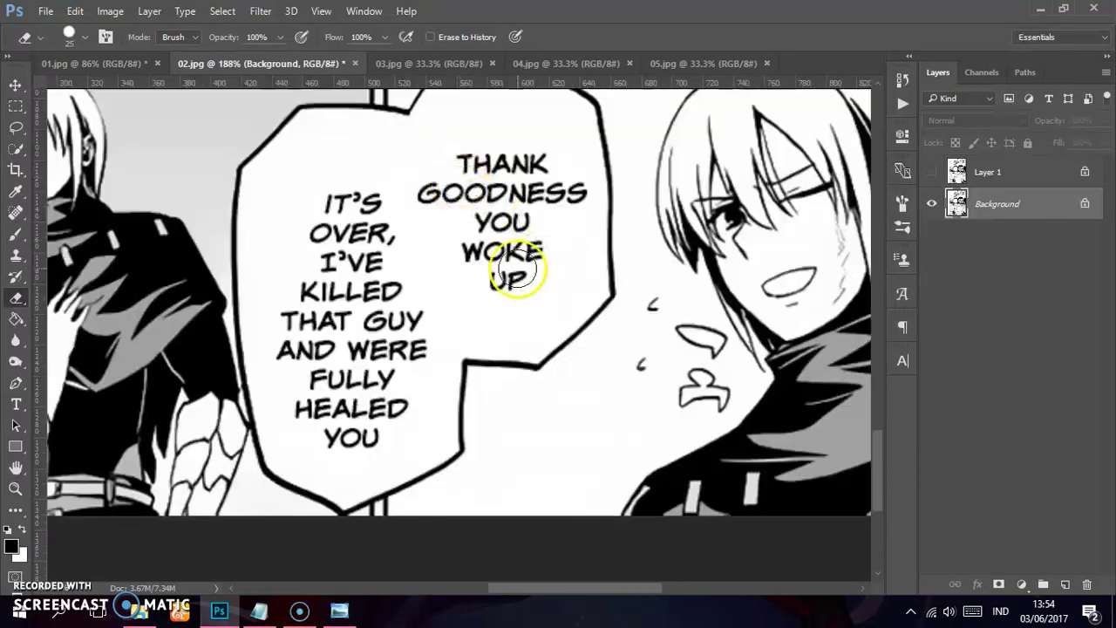
scroll(512, 274, "down", 1)
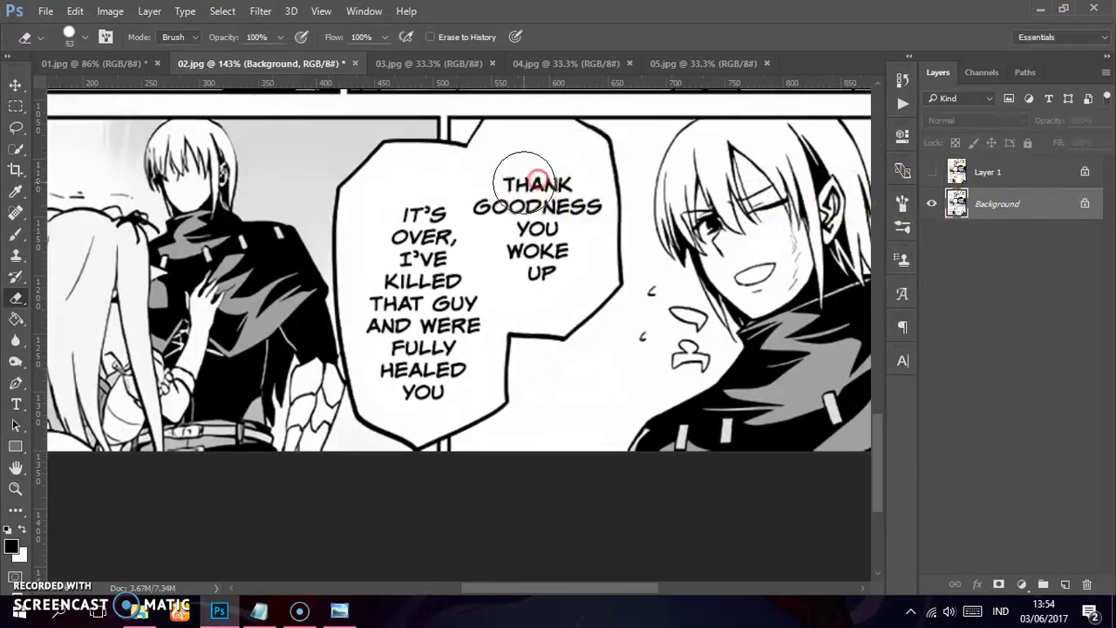
scroll(511, 167, "up", 2)
mouse_move(523, 175)
left_mouse_down()
mouse_move(501, 288)
mouse_move(599, 207)
left_mouse_up()
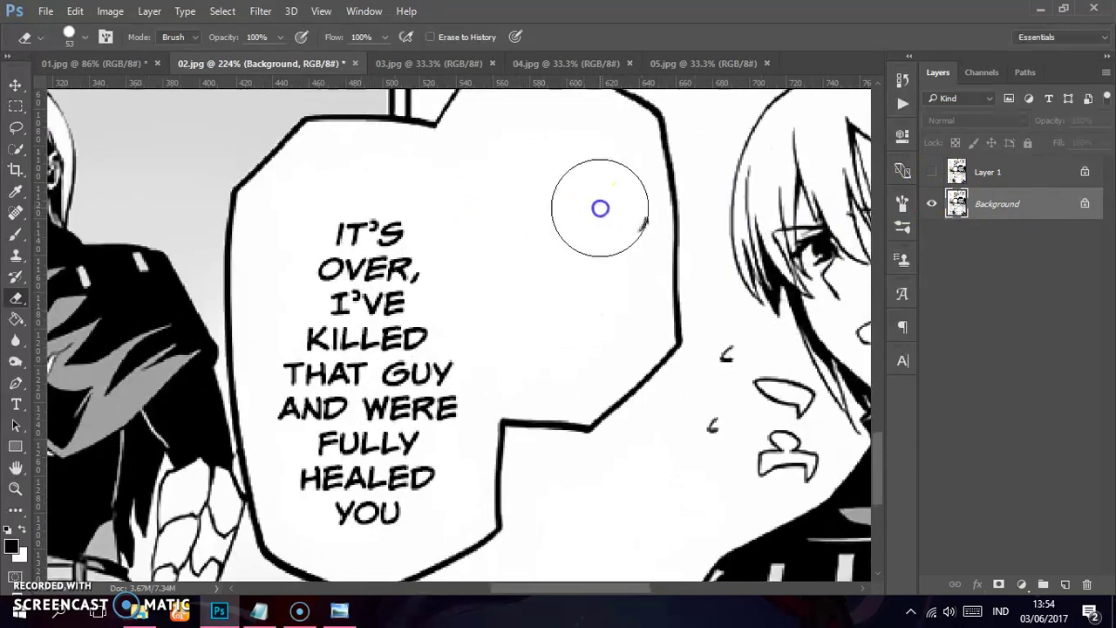
mouse_move(428, 240)
left_mouse_down()
mouse_move(334, 277)
mouse_move(322, 437)
mouse_move(370, 496)
mouse_move(391, 312)
mouse_move(409, 396)
left_mouse_up()
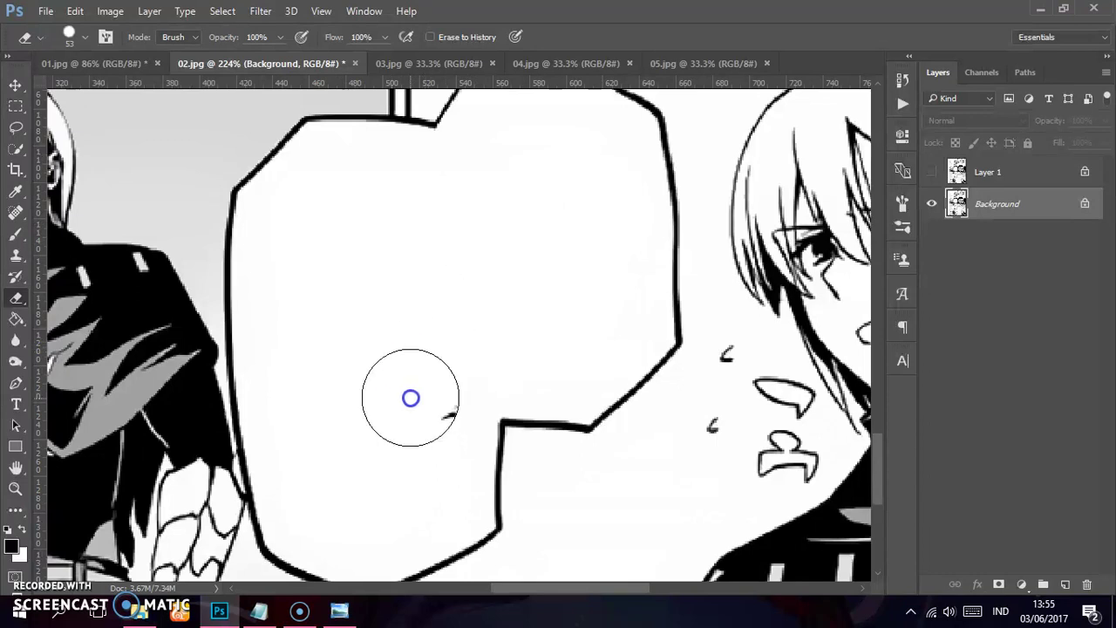
scroll(472, 172, "down", 2)
scroll(471, 172, "down", 2)
scroll(515, 151, "down", 1)
key("v")
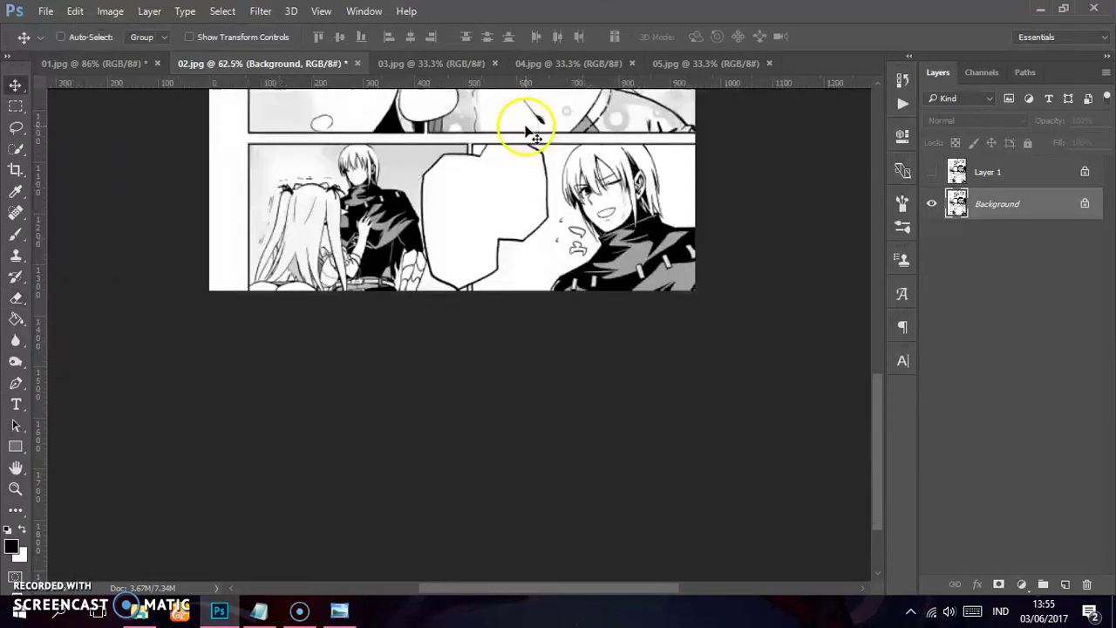
scroll(536, 259, "up", 3)
Step: Draw a Horizontal Type paragraph text box inside the top-panel white burst bubble
scroll(547, 228, "up", 3)
mouse_move(547, 229)
left_mouse_down()
mouse_move(538, 361)
mouse_move(506, 249)
left_mouse_up()
key("t")
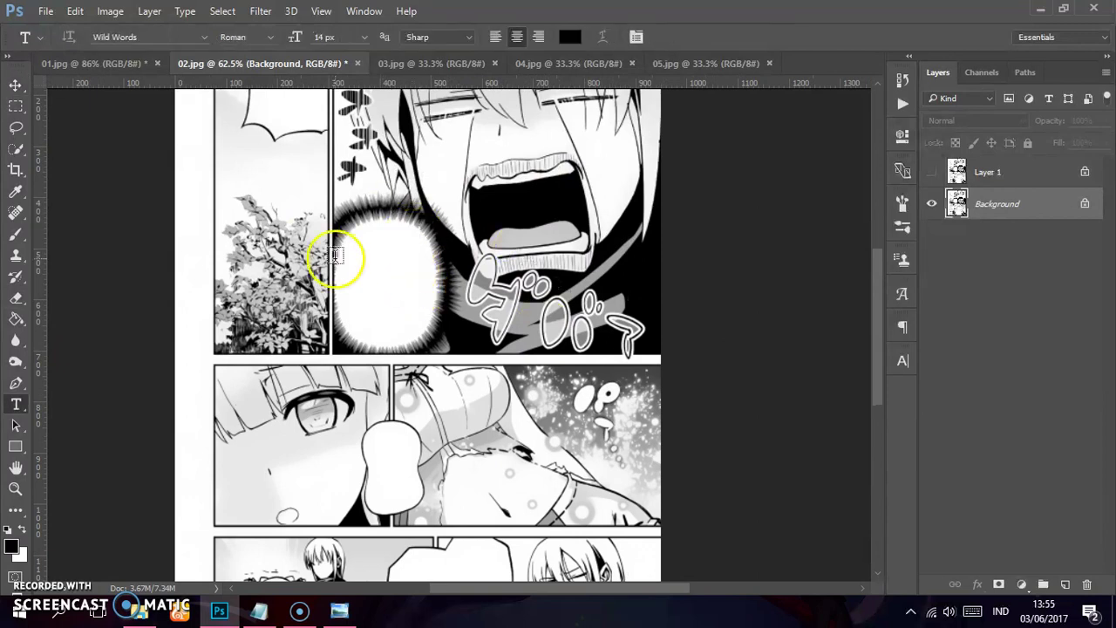
left_click(19, 403)
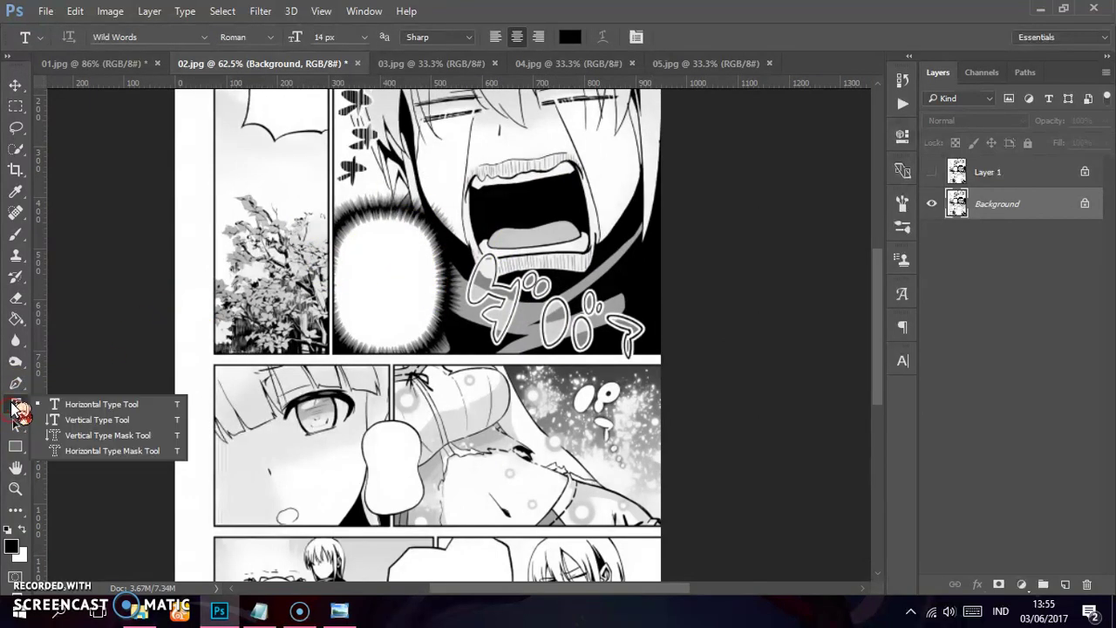
left_click(19, 407)
left_click(16, 404)
left_click(88, 404)
scroll(341, 219, "up", 1)
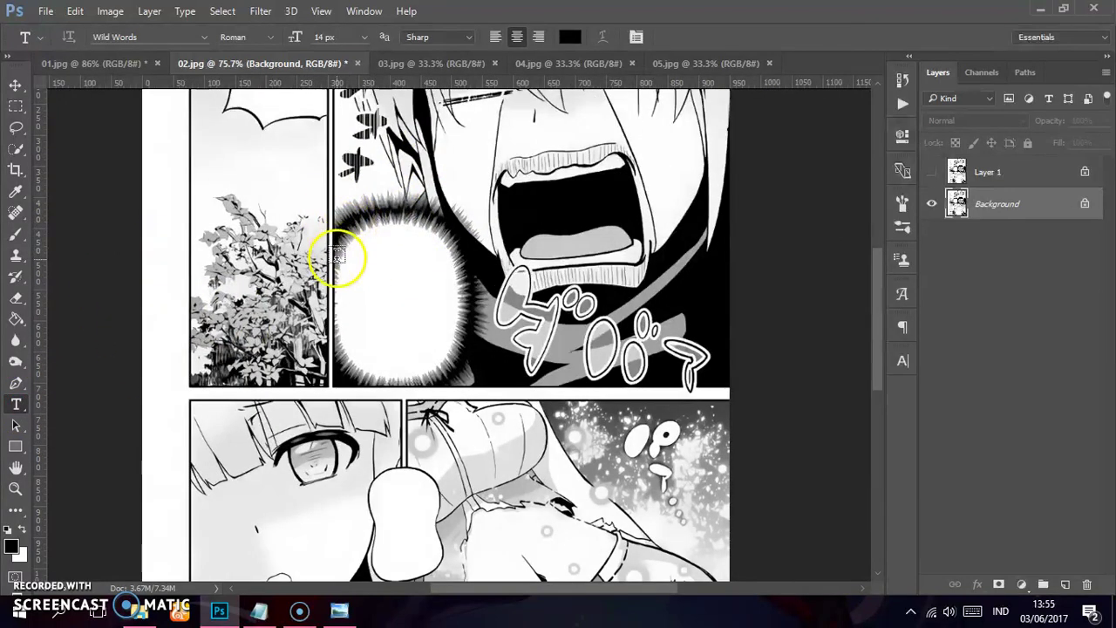
scroll(324, 249, "up", 1)
left_click_drag(338, 246, 485, 392)
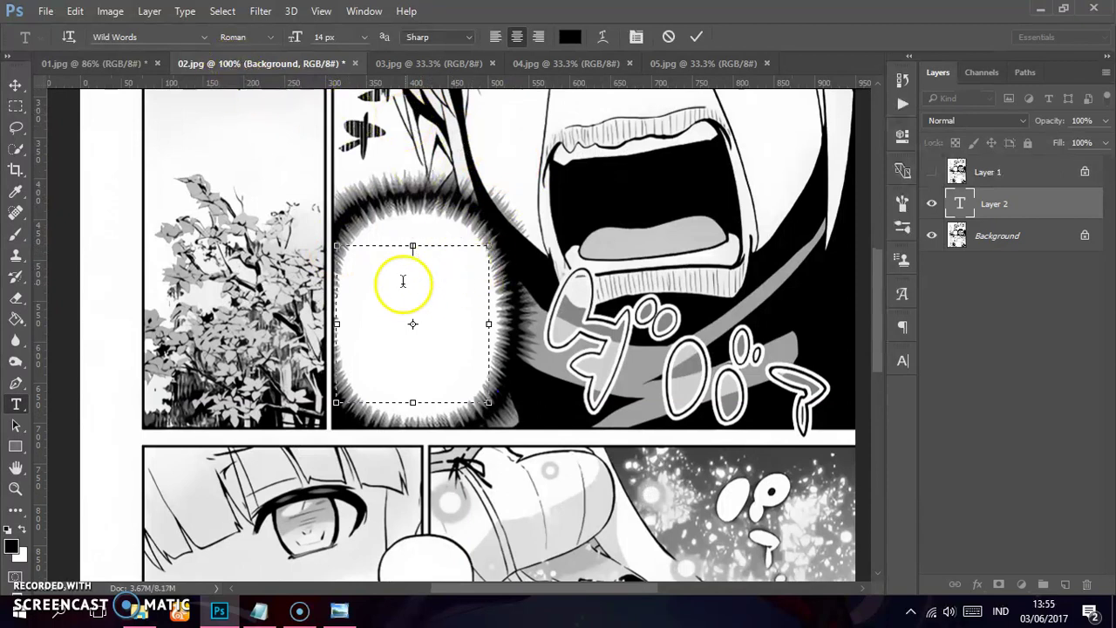
left_click(259, 610)
scroll(363, 311, "down", 2)
Step: Find page 02 in the Notepad script and select its '(italic bold)' styling note
scroll(366, 231, "down", 1)
scroll(366, 231, "down", 2)
left_click_drag(384, 66, 781, 54)
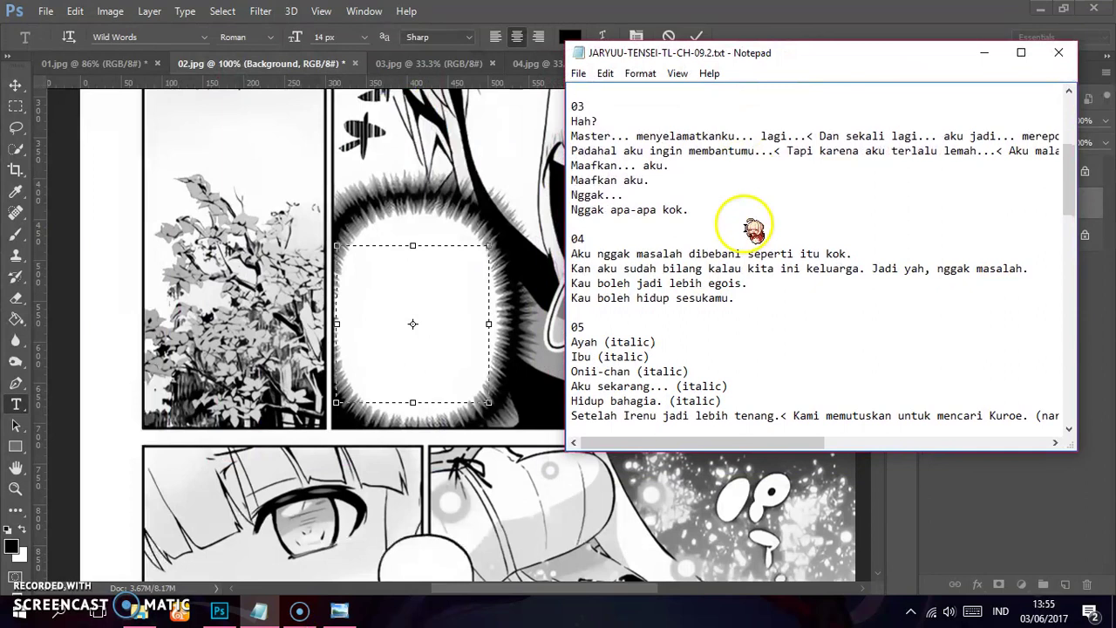
scroll(740, 236, "up", 2)
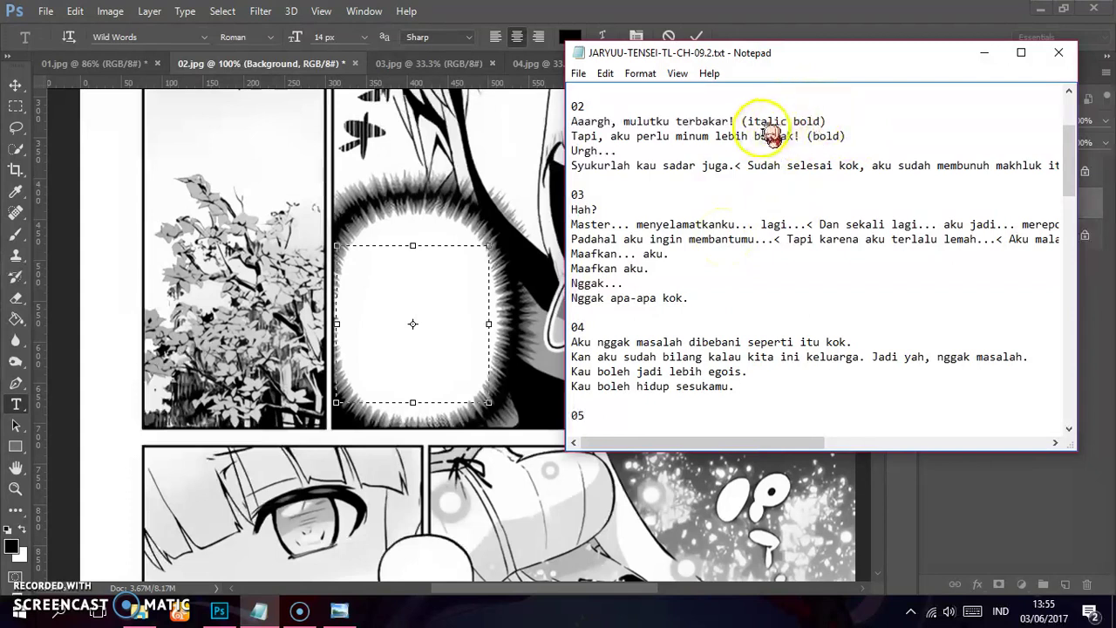
left_click_drag(747, 122, 785, 123)
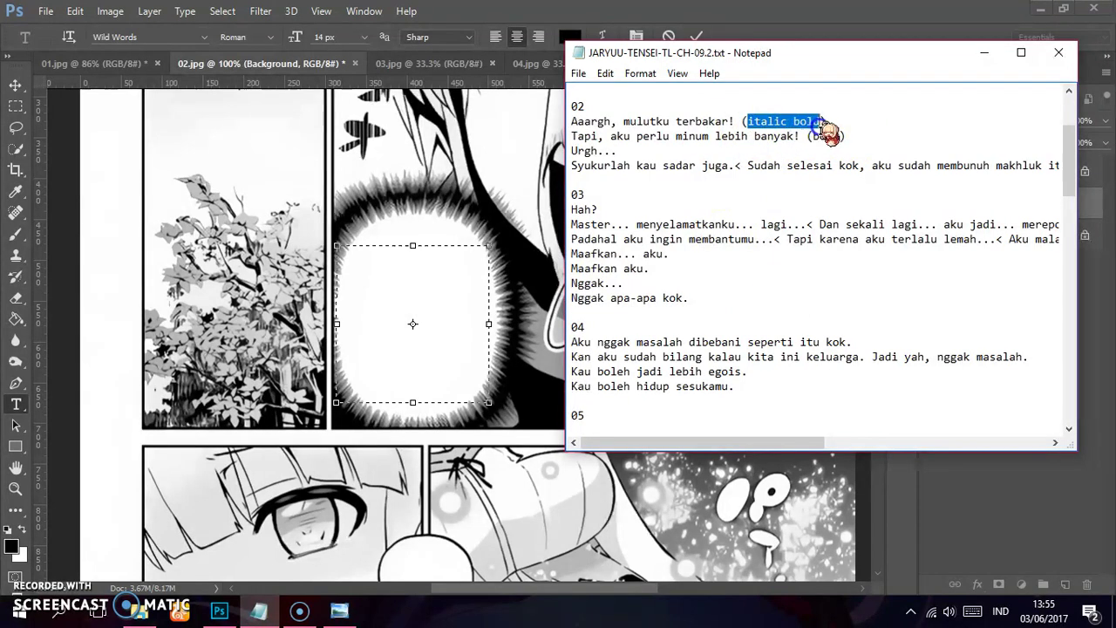
left_click(794, 14)
scroll(439, 289, "up", 1)
scroll(440, 290, "up", 1)
scroll(440, 289, "down", 2)
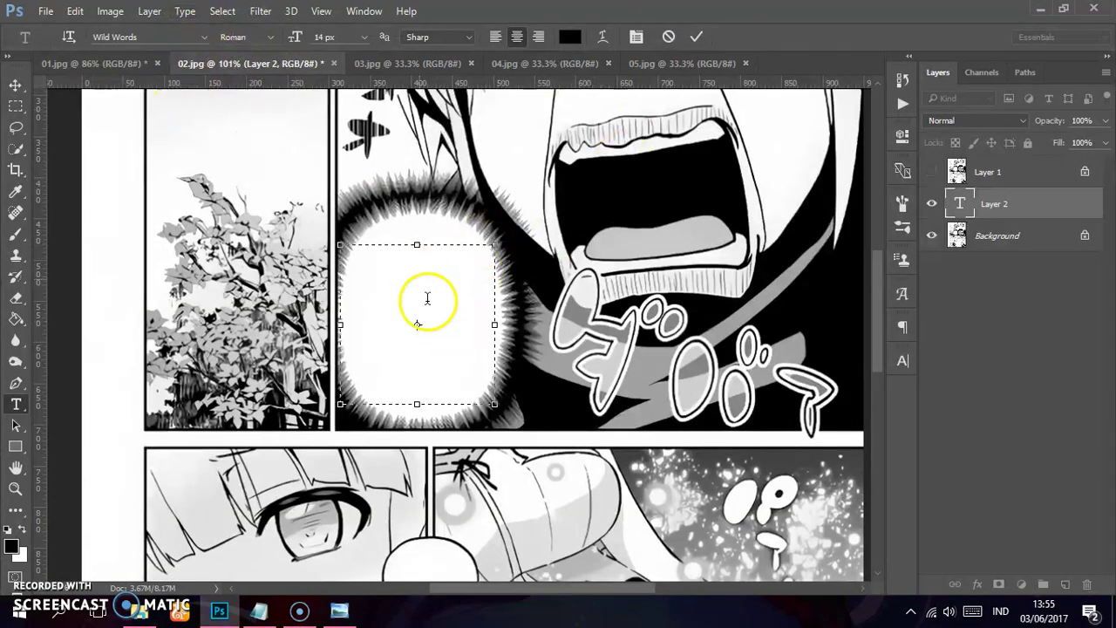
Step: Set the type style to Wild Words Bold Italic, keeping Sharp anti-aliasing
left_click(269, 36)
left_click(271, 85)
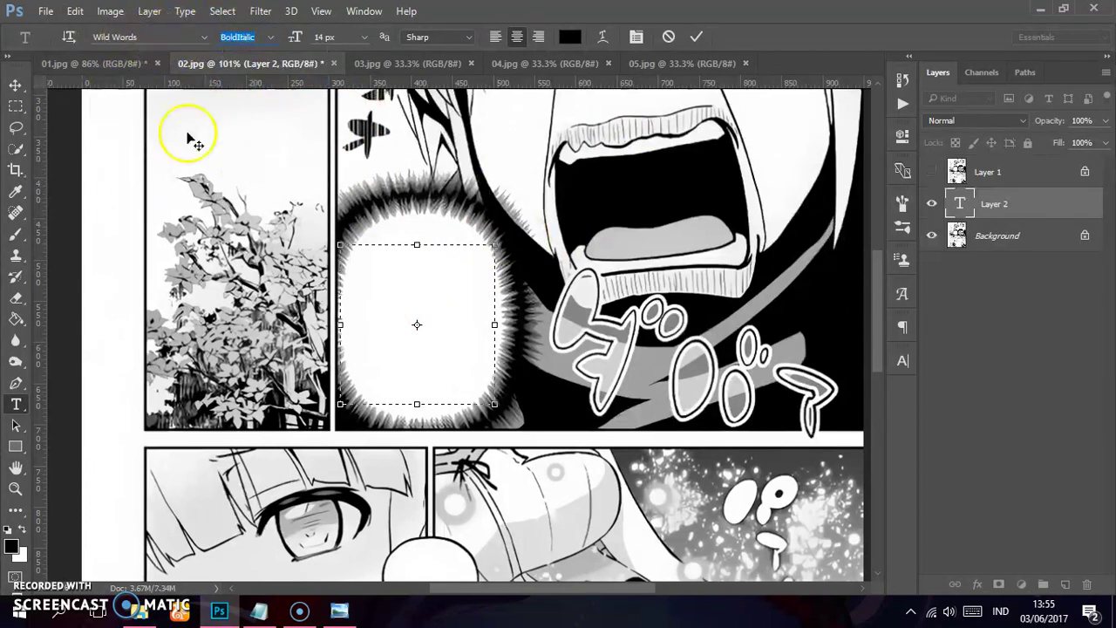
left_click(475, 274)
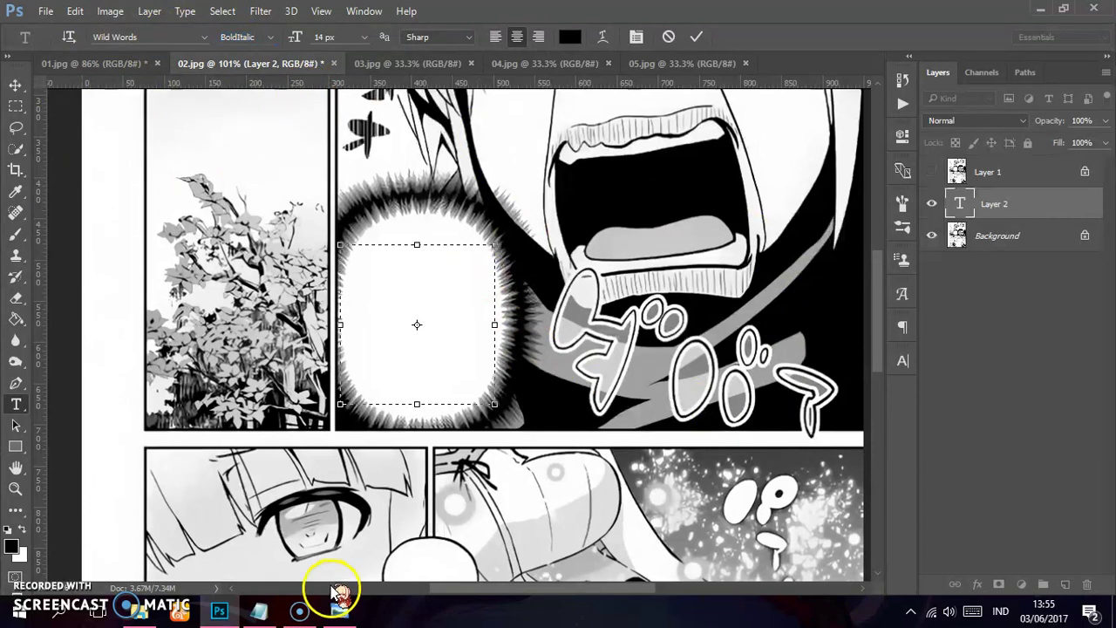
left_click(472, 38)
left_click(443, 51)
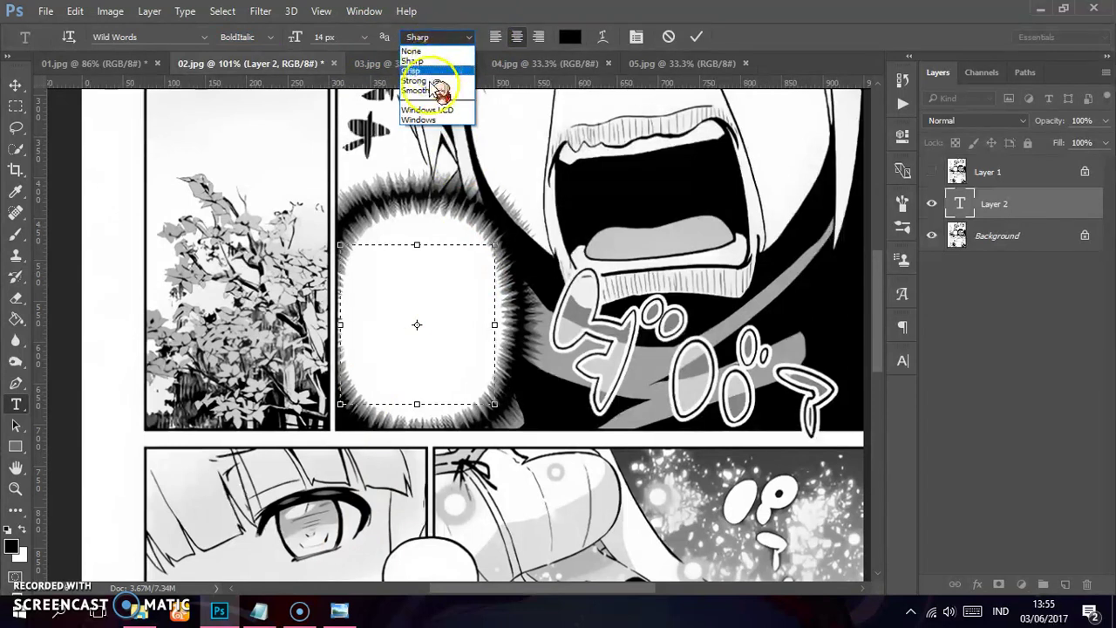
left_click(494, 131)
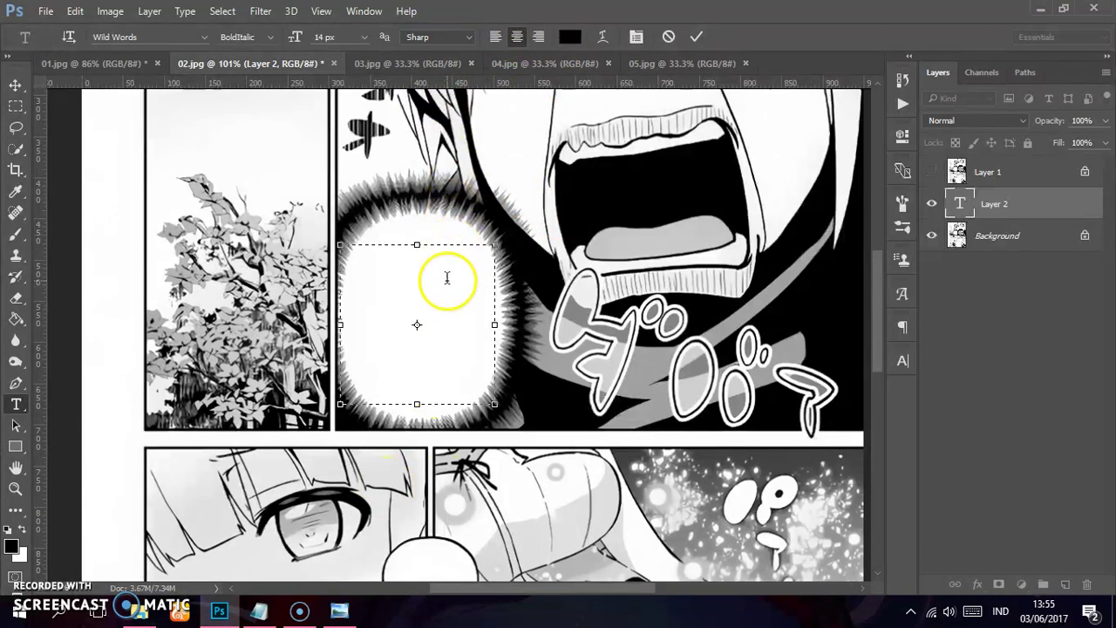
left_click(259, 610)
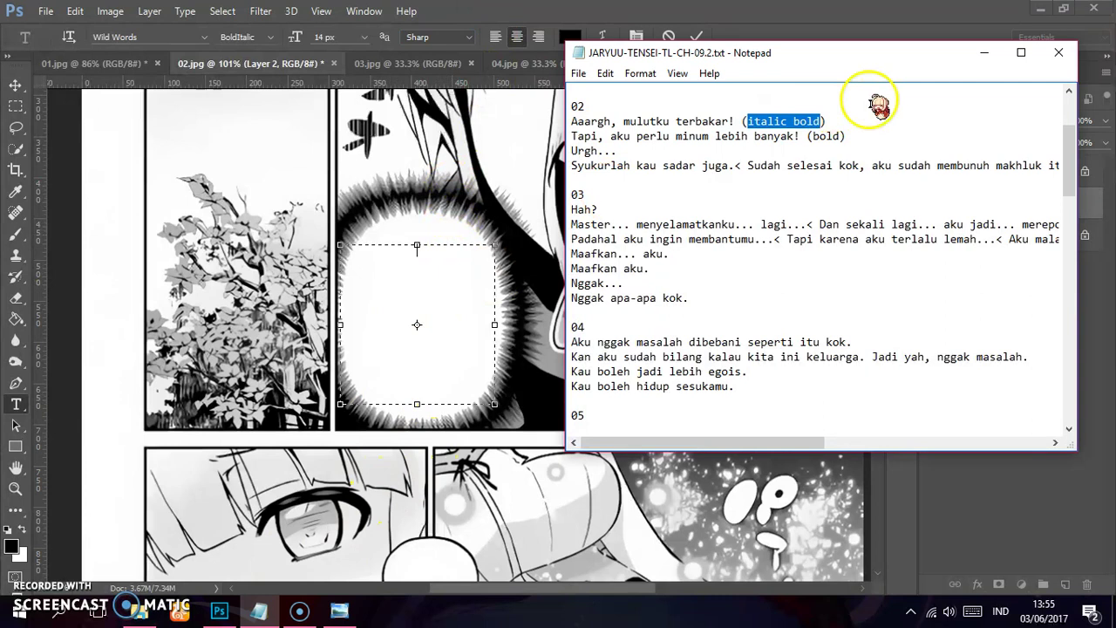
Step: Copy 'Aaargh, mulutku terbakar!' from the script and paste it into the burst text box
left_click(740, 120)
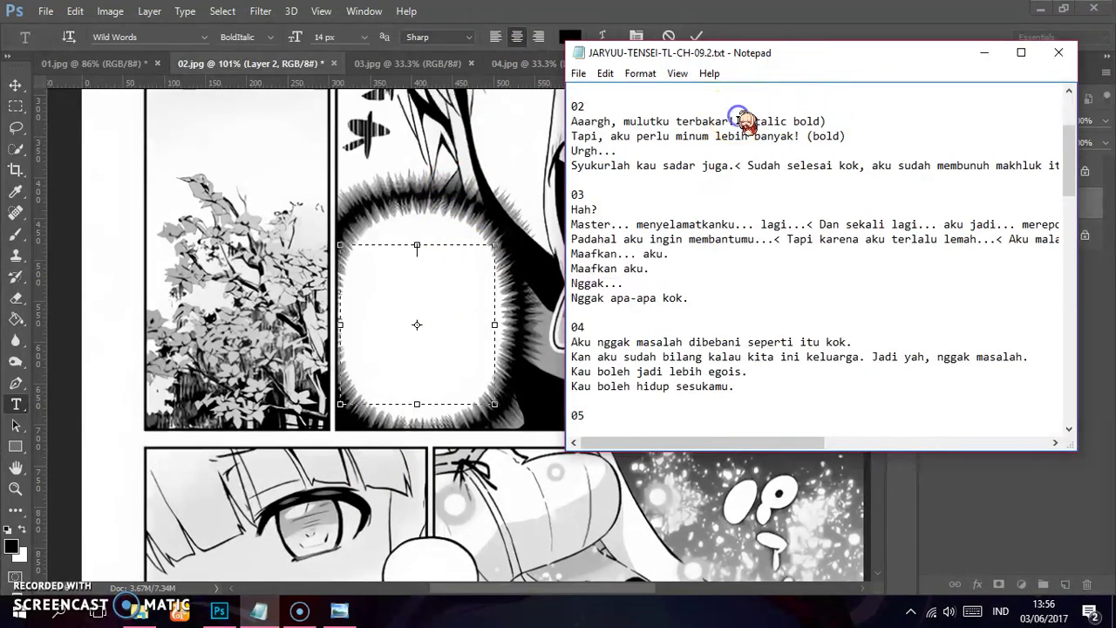
left_click_drag(739, 121, 593, 121)
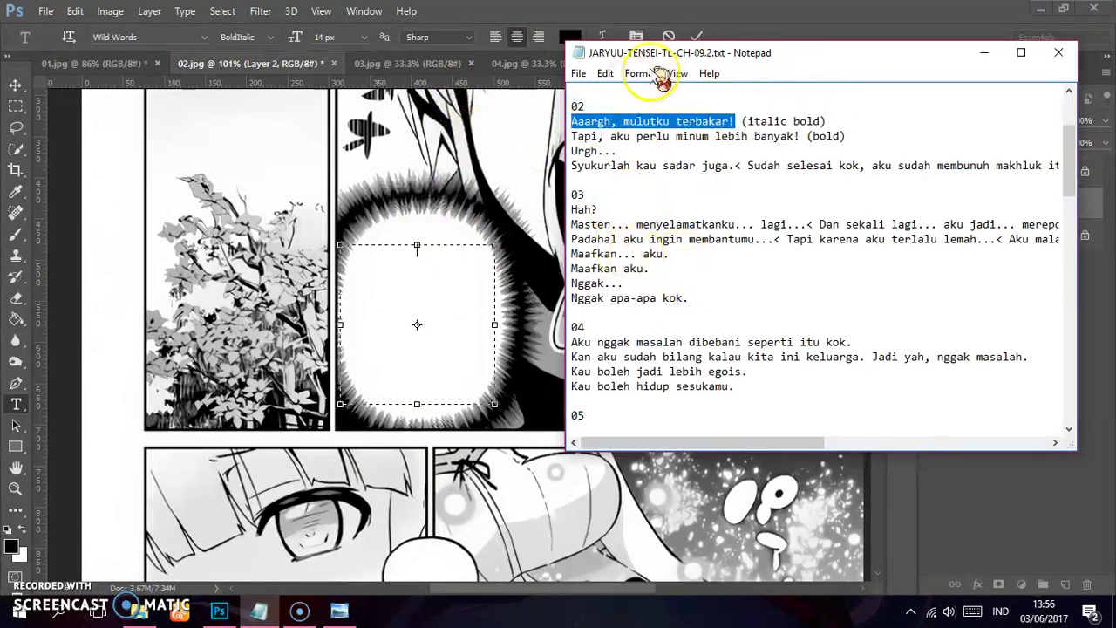
mouse_move(746, 55)
left_mouse_down()
mouse_move(740, 73)
mouse_move(773, 44)
left_mouse_up()
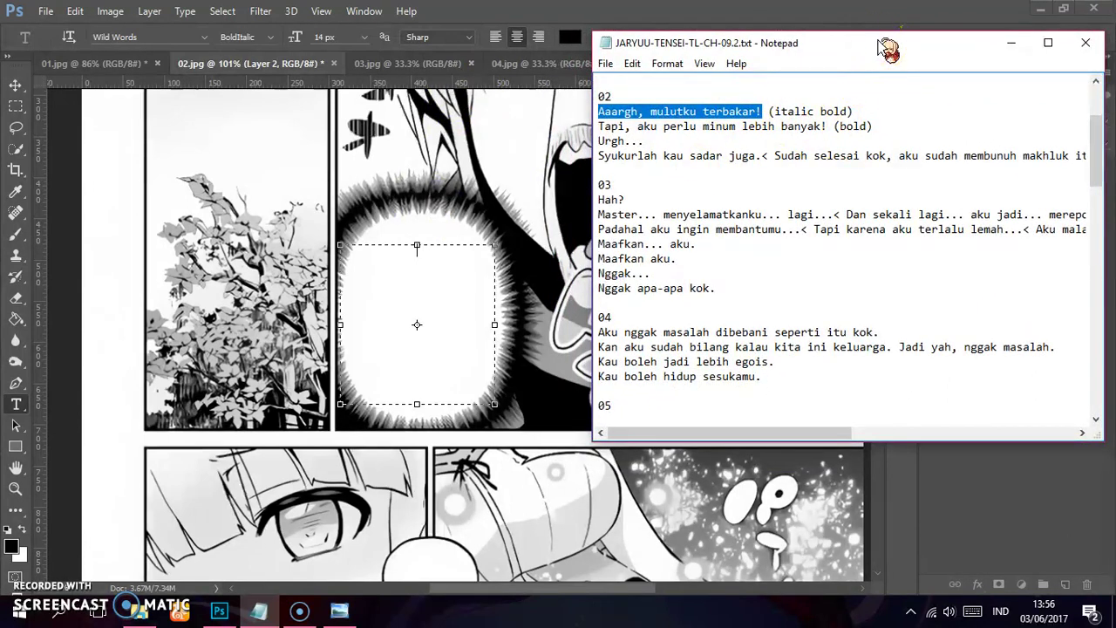
left_click_drag(873, 48, 867, 62)
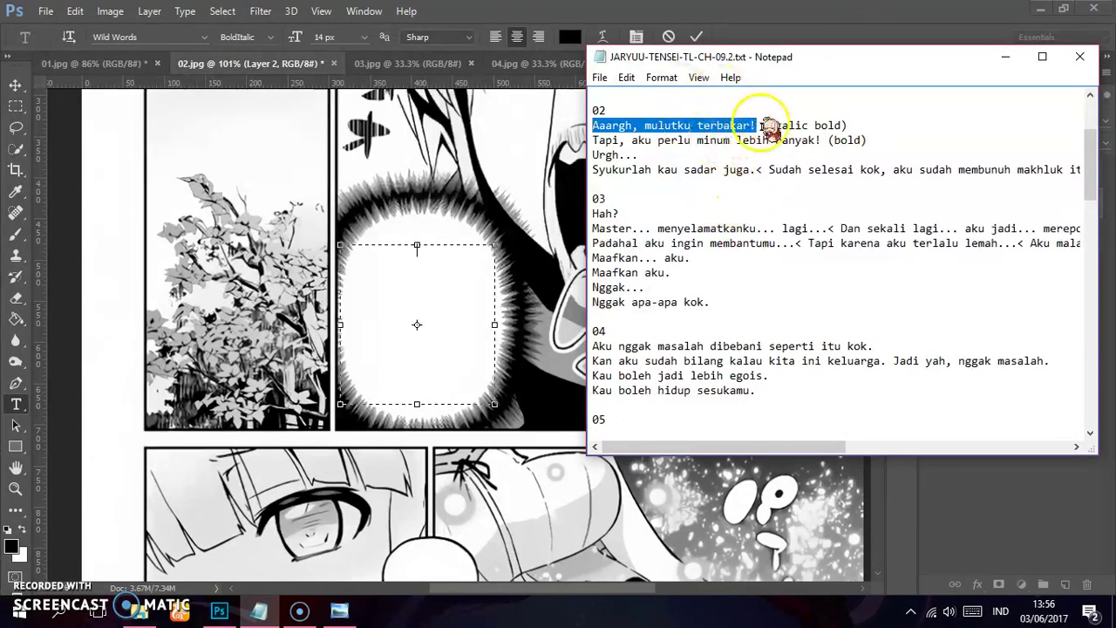
left_click(296, 347)
scroll(364, 253, "up", 1)
type("AAARGH, MULUTKU TERBAKAR!")
scroll(379, 248, "up", 1)
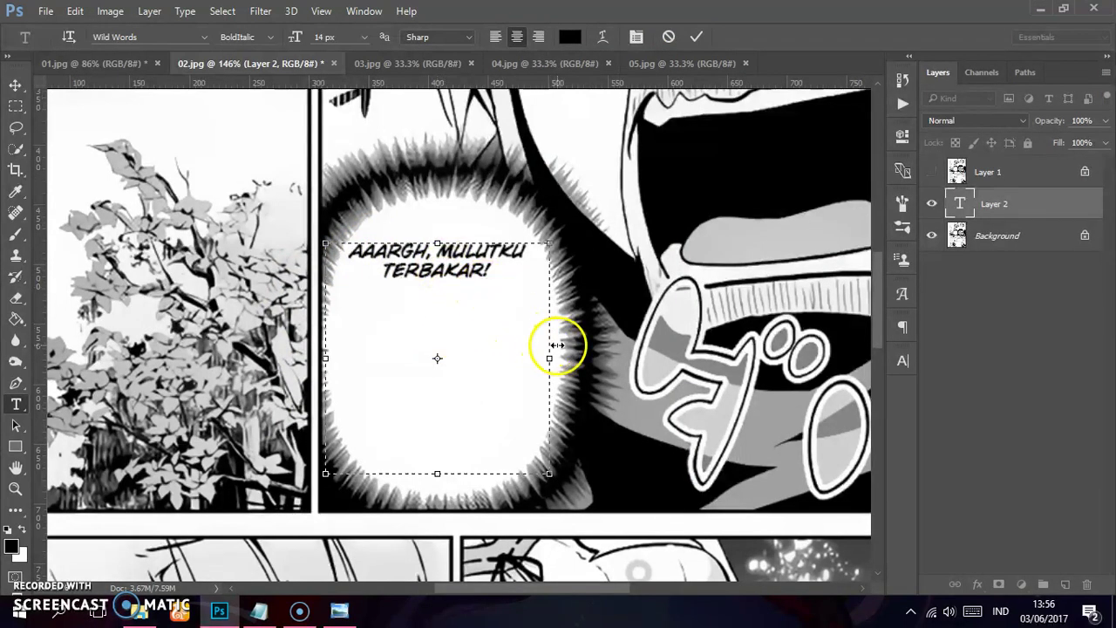
Step: Narrow and reshape the text box so the line wraps inside the bubble
left_click_drag(552, 322, 451, 339)
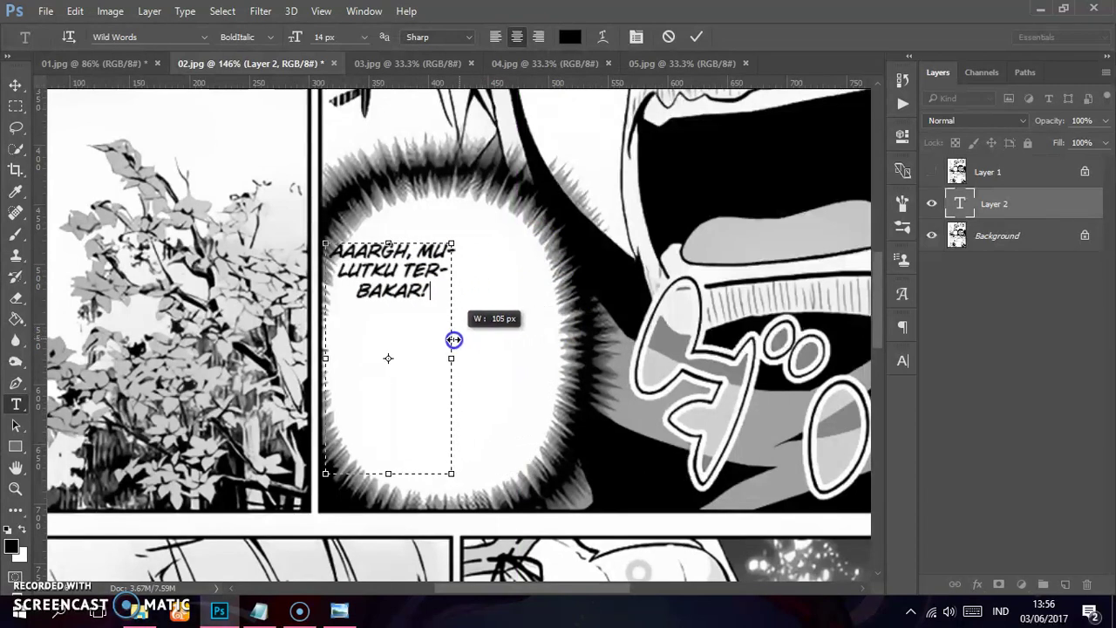
left_click_drag(389, 472, 435, 306)
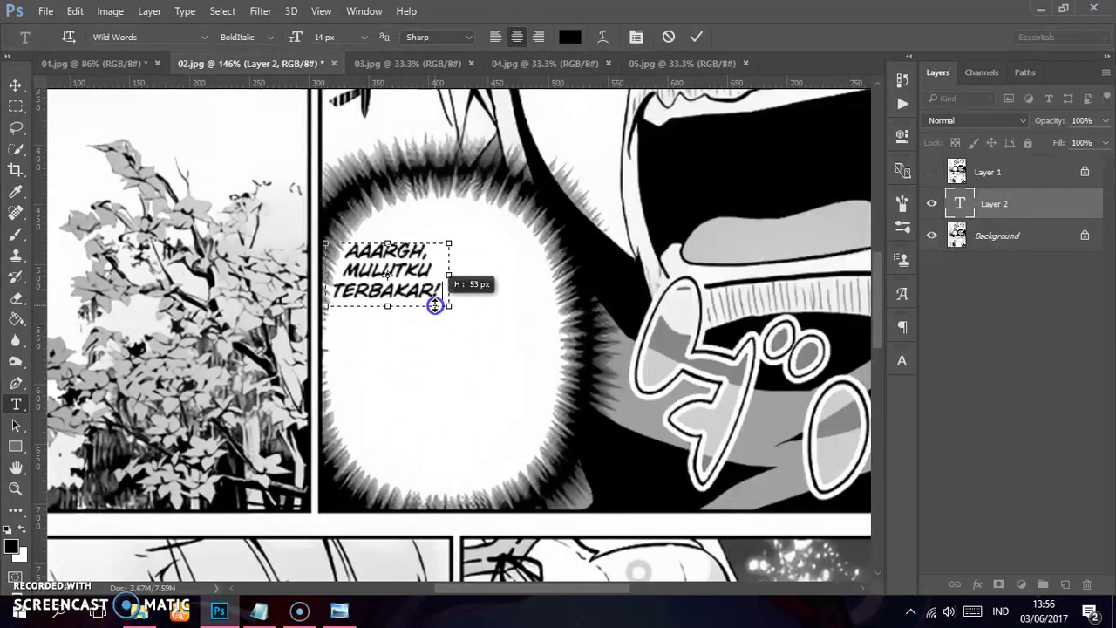
left_click(397, 315)
left_click(441, 262)
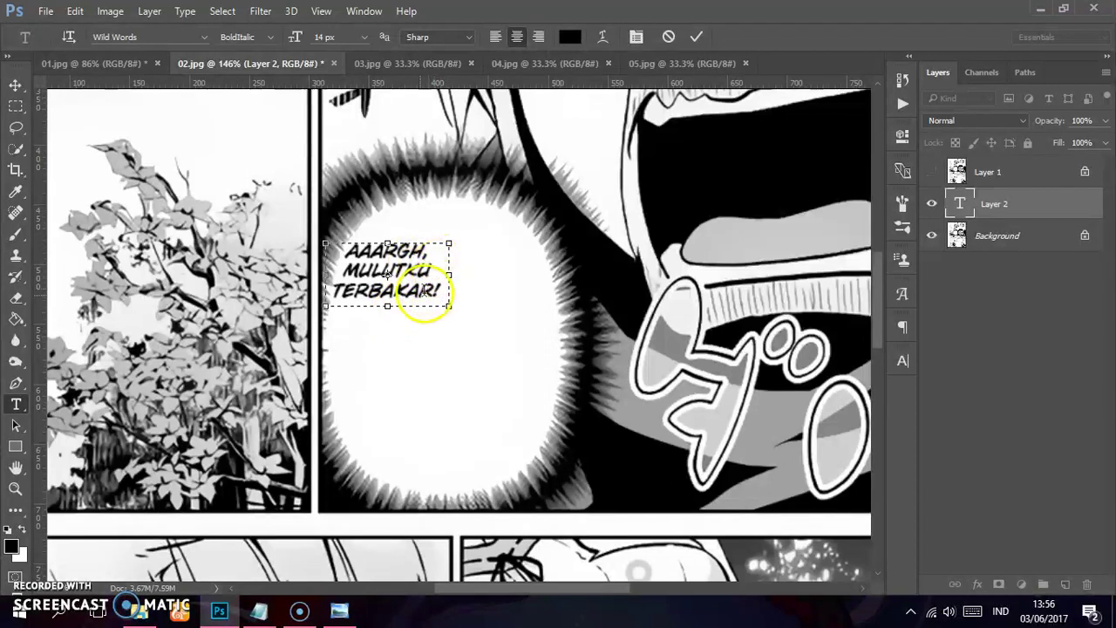
left_click(429, 267)
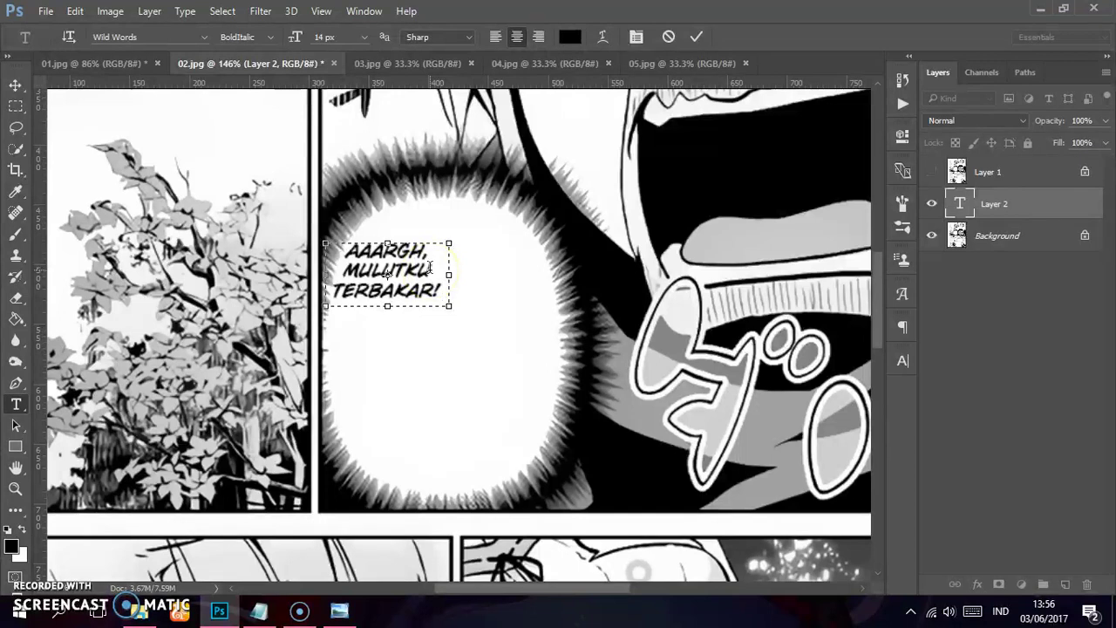
left_click_drag(387, 305, 387, 367)
left_click(425, 291)
Step: Rework hyphens and line breaks into the lines AAARGH, / MULUTKU / TERBAKAR!
type("-")
key("Return")
left_click_drag(449, 305, 475, 306)
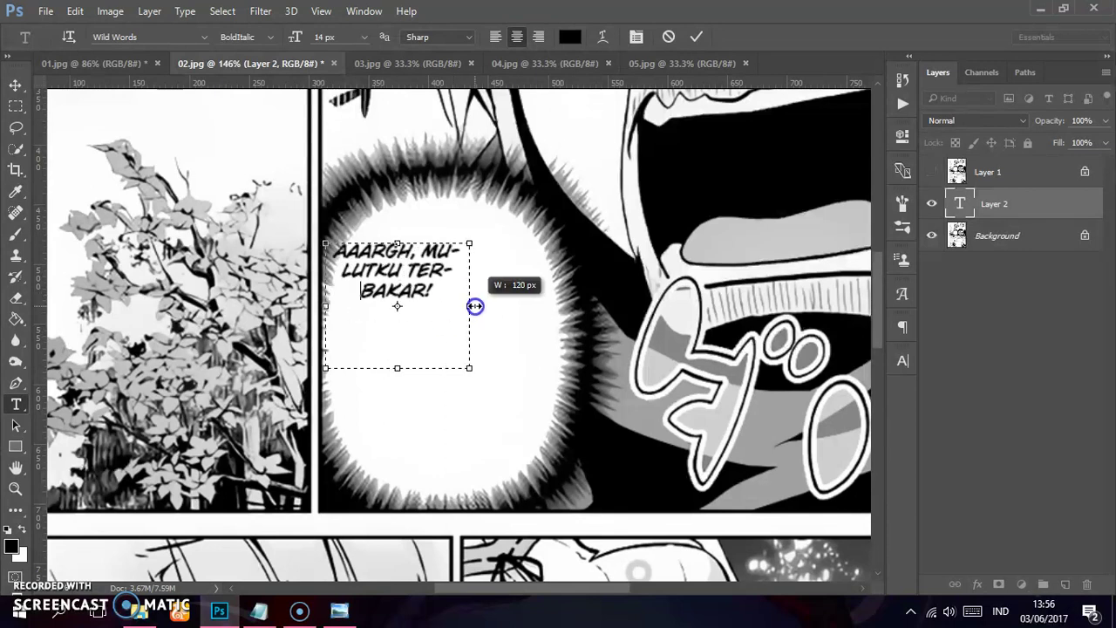
left_click(428, 251)
key("BackSpace")
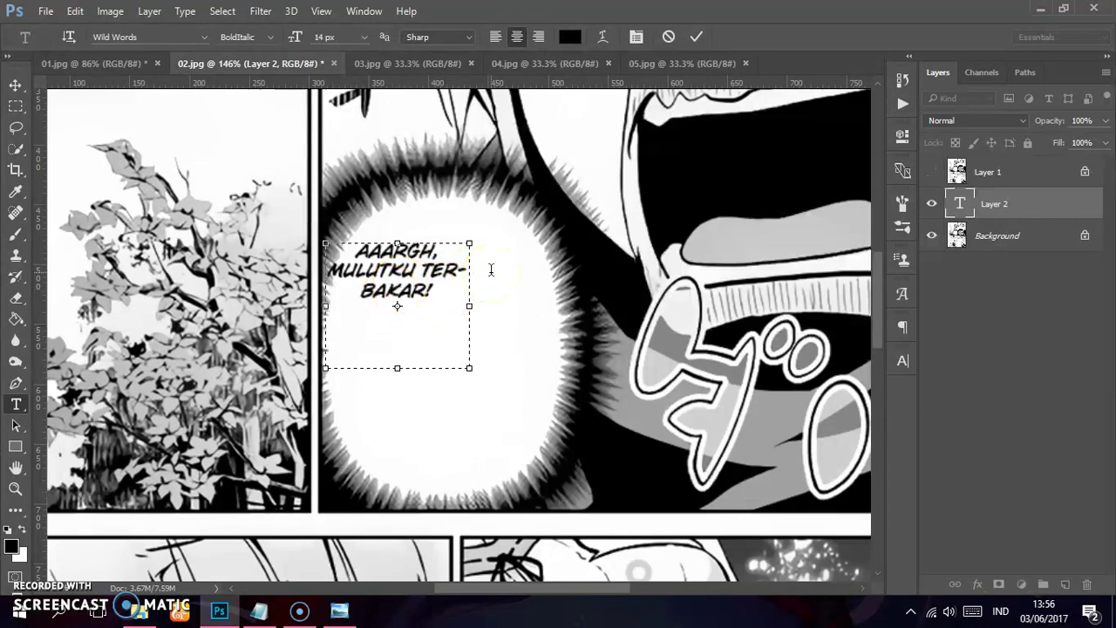
key("Return")
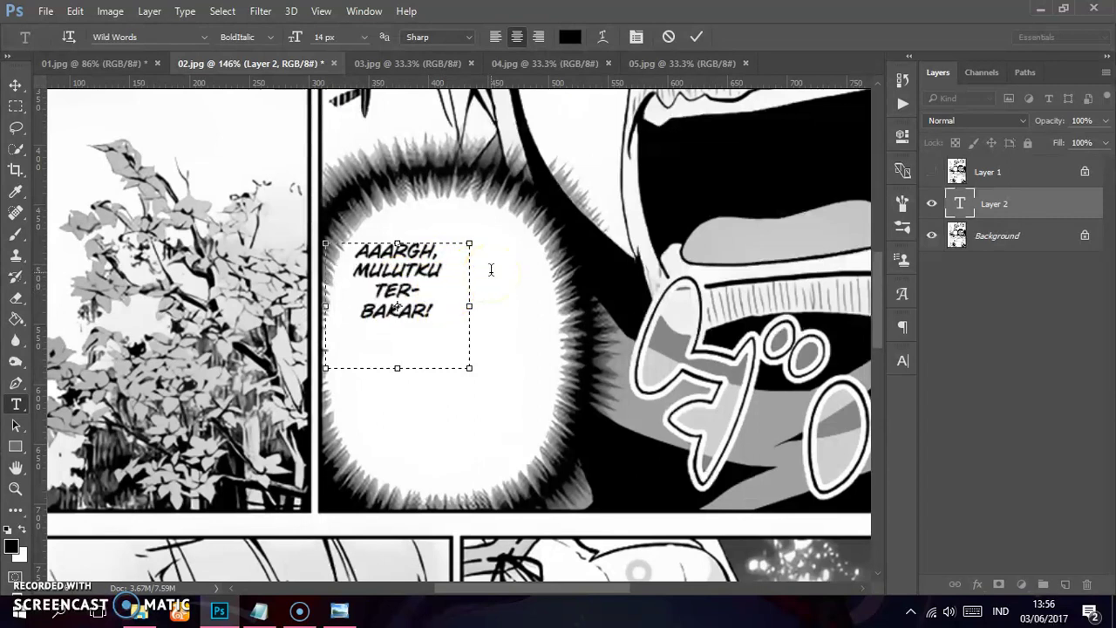
key("Delete")
key("BackSpace")
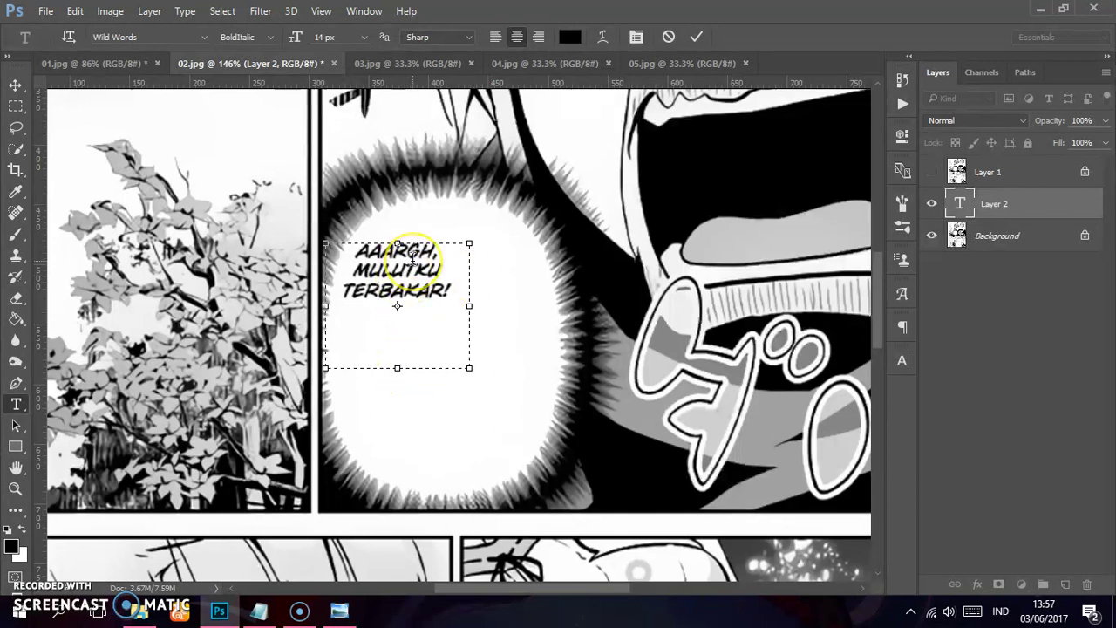
type("-")
key("Return")
key("BackSpace")
key("BackSpace")
Step: Shrink the box to fit, commit the text, and move it down-right in the bubble
left_click_drag(406, 369, 433, 312)
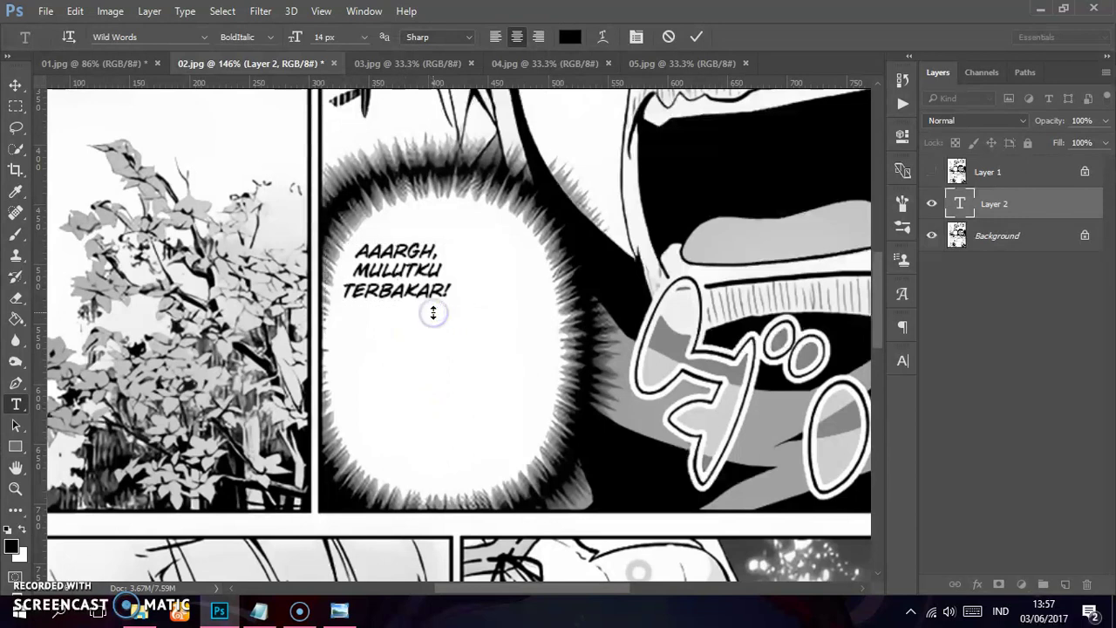
key("ctrl+Return")
key("v")
mouse_move(452, 276)
left_mouse_down()
mouse_move(465, 377)
mouse_move(554, 291)
left_mouse_up()
Step: Enlarge the AAARGH, MULUTKU TERBAKAR! text to about 146%, discarding the oversized attempts
key("ctrl+t")
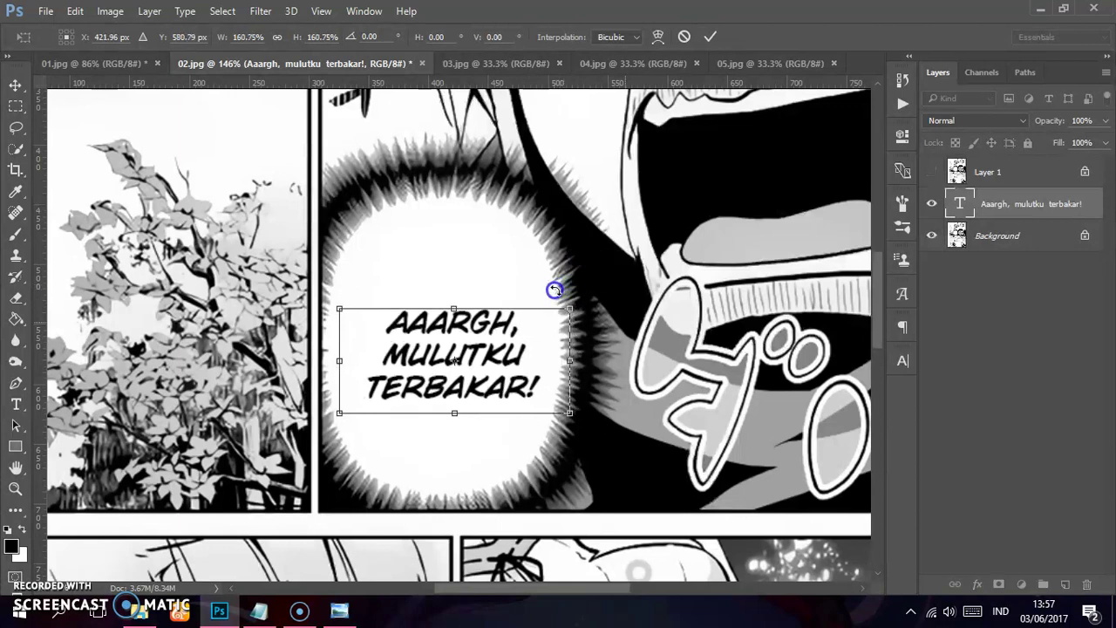
key("Escape")
left_click_drag(424, 323, 436, 331)
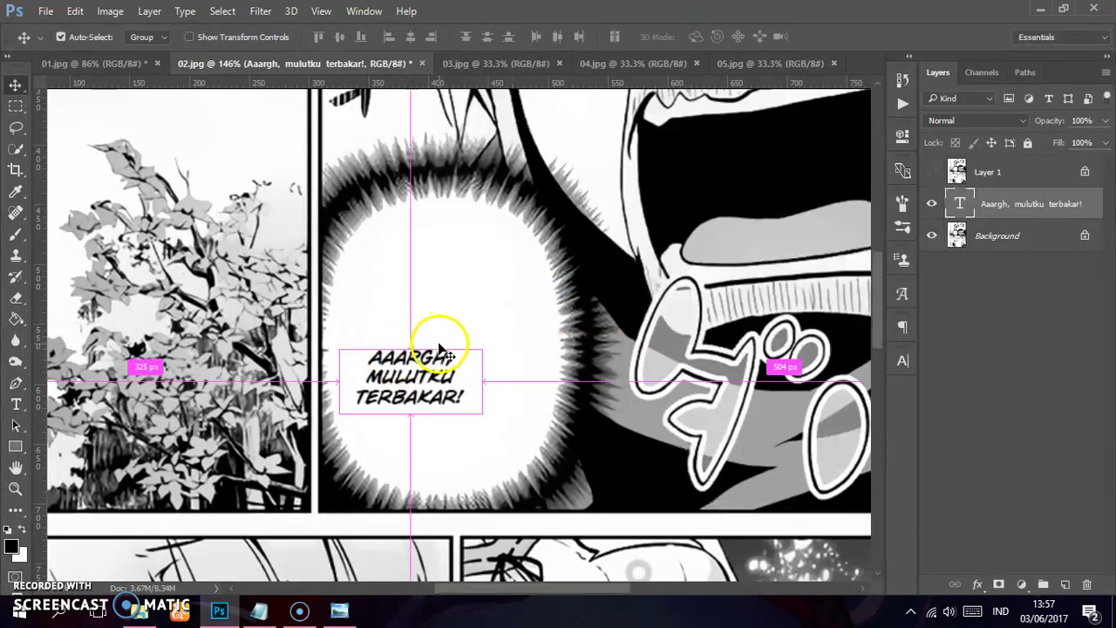
key("ctrl+t")
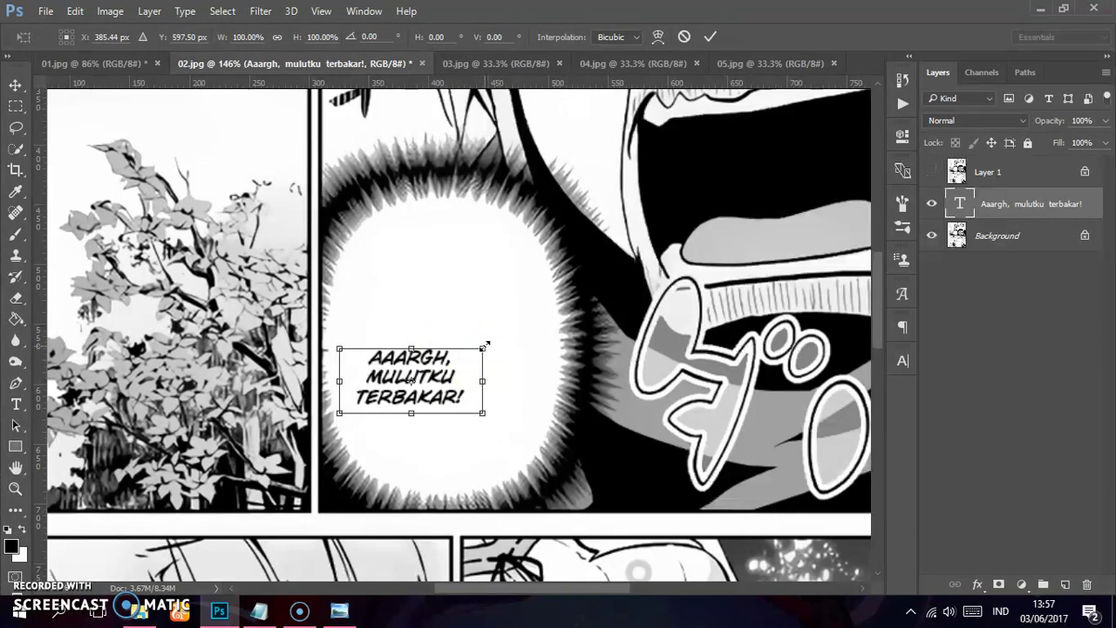
mouse_move(479, 348)
left_mouse_down()
mouse_move(556, 280)
mouse_move(512, 357)
mouse_move(559, 299)
mouse_move(532, 294)
mouse_move(538, 336)
mouse_move(459, 315)
mouse_move(495, 322)
left_mouse_up()
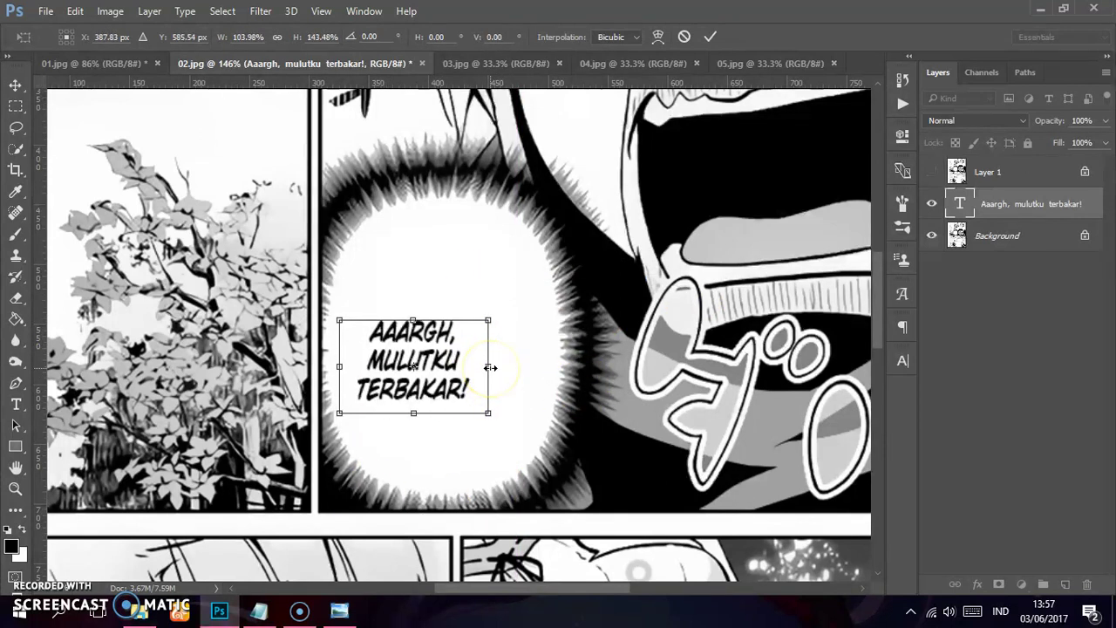
key("Escape")
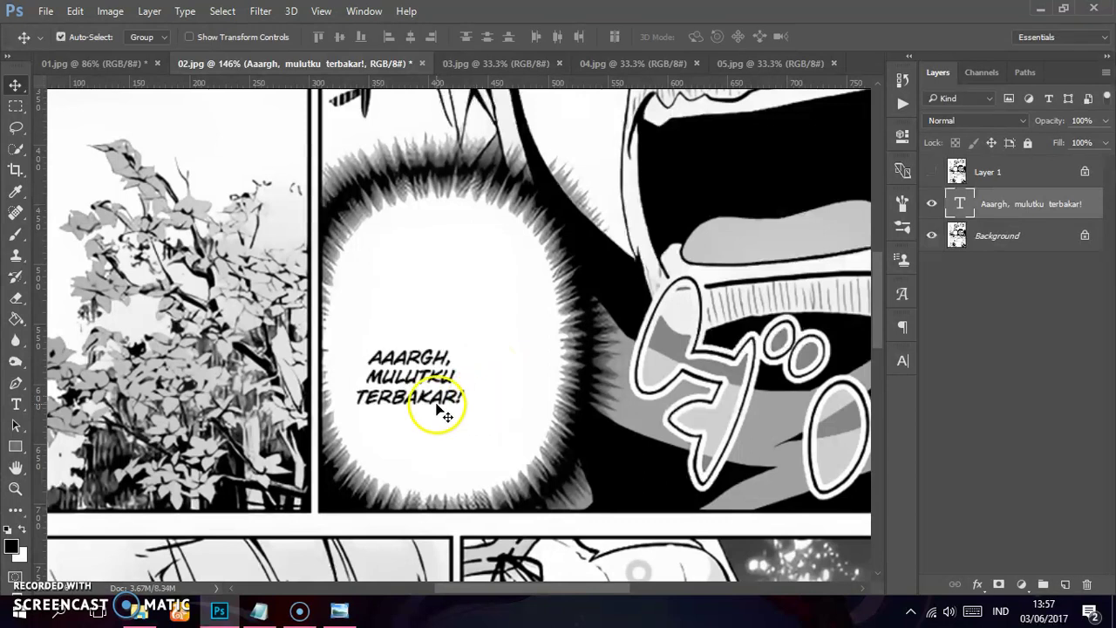
key("ctrl+t")
left_click_drag(483, 347, 568, 289)
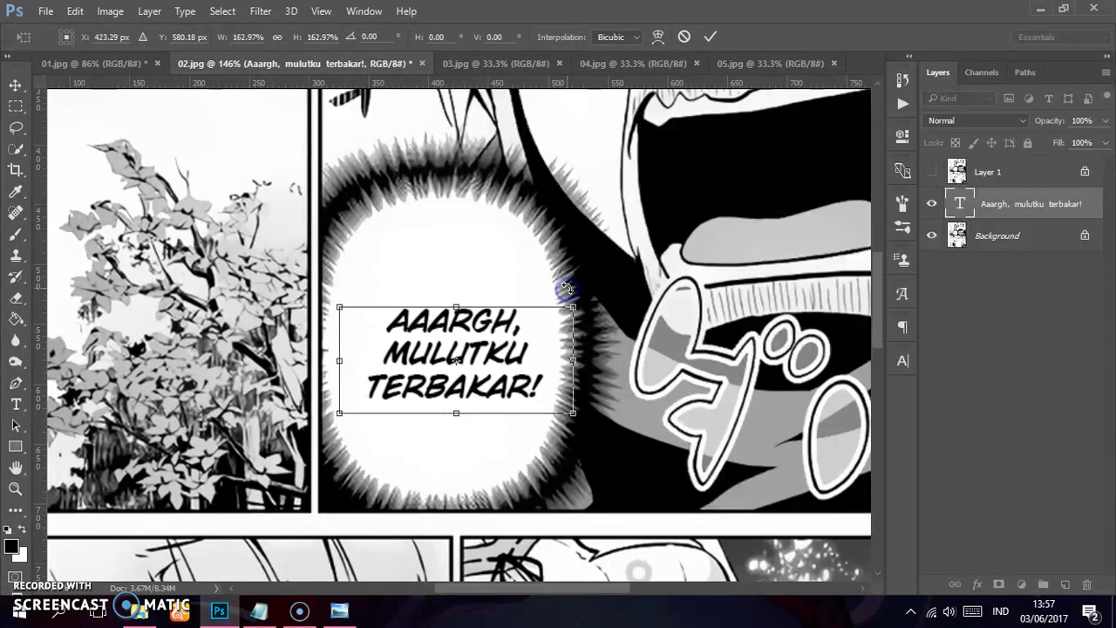
key("Return")
Step: Nudge the enlarged text with the arrow keys to centre it in the burst bubble
key("Down")
key("Down")
key("Down")
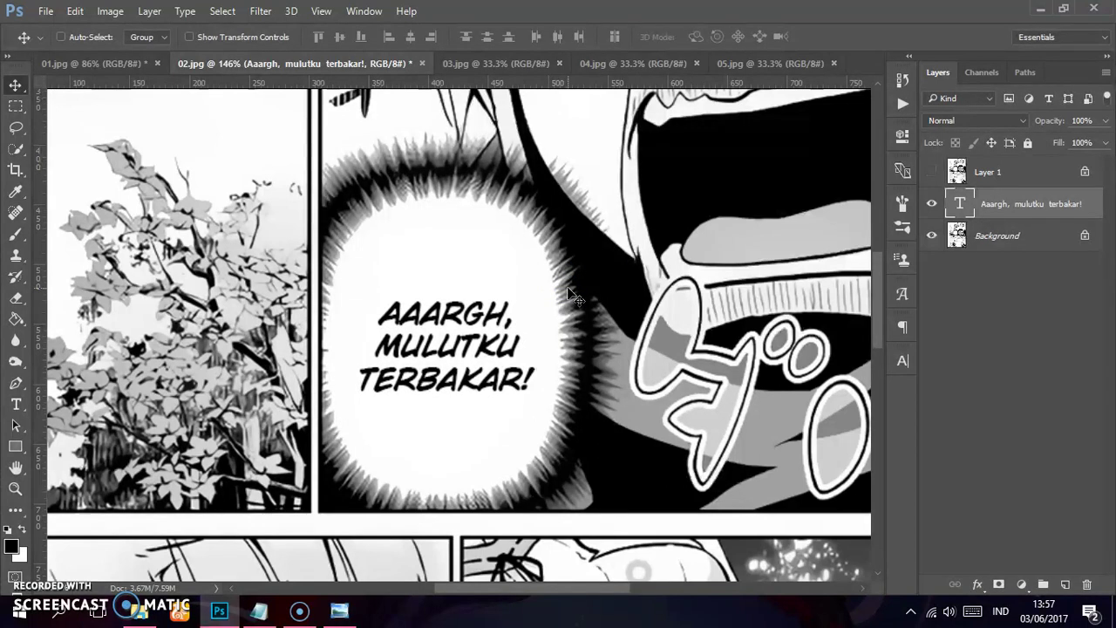
key("Left")
key("Left")
key("Left")
key("Right")
key("Right")
key("Up")
key("Up")
key("Right")
key("Right")
Step: Try a 24 px font size on the whole bubble text
double_click(369, 332)
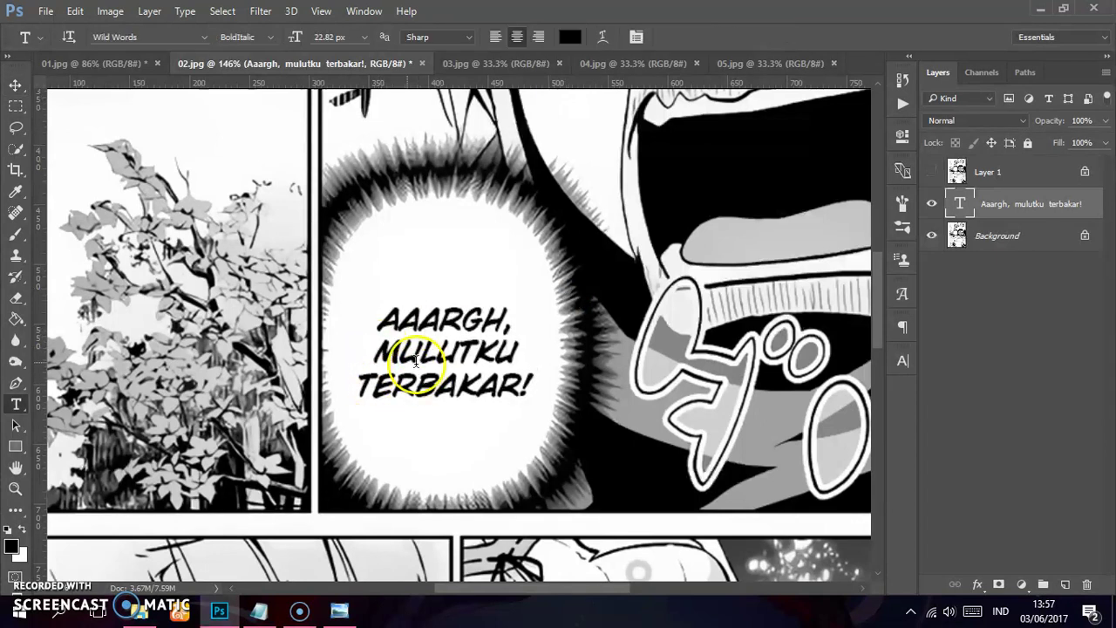
key("ctrl+a")
left_click(363, 36)
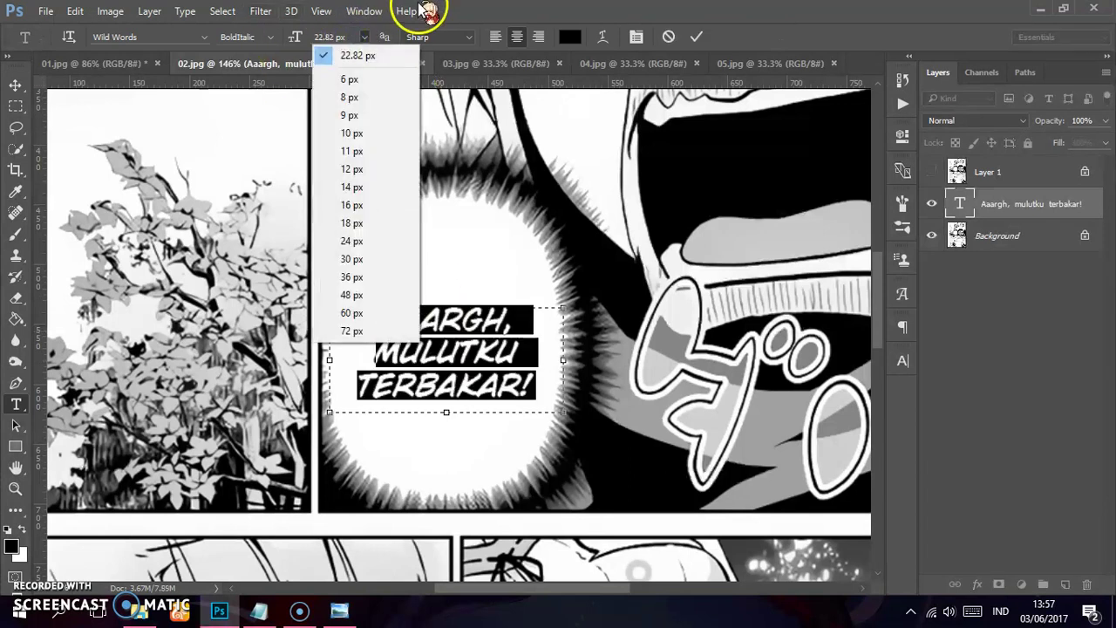
left_click(353, 42)
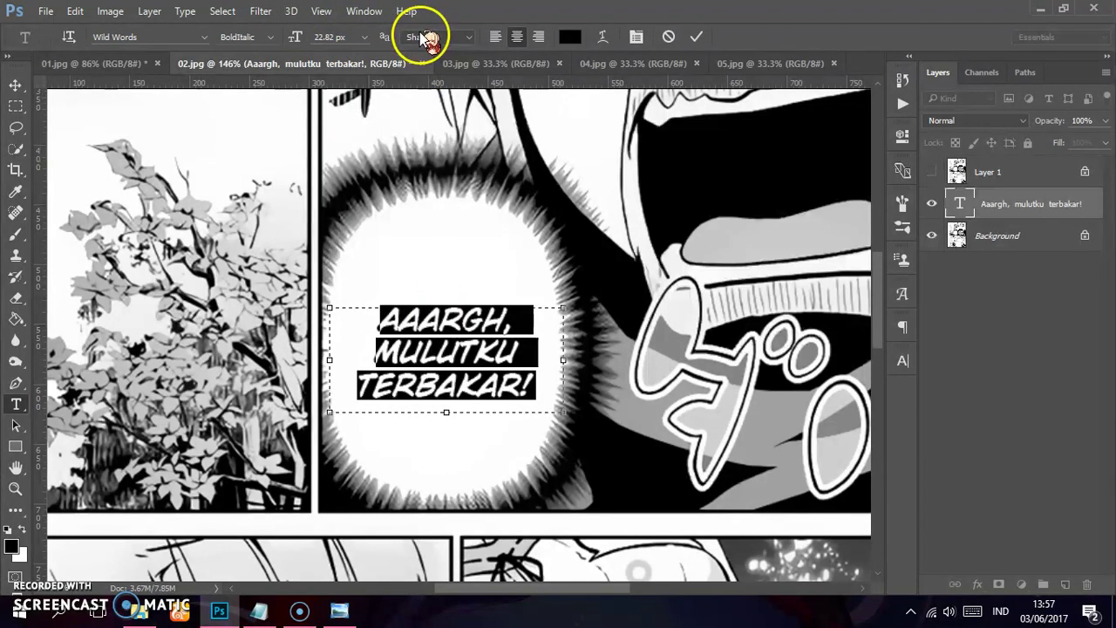
left_click(345, 38)
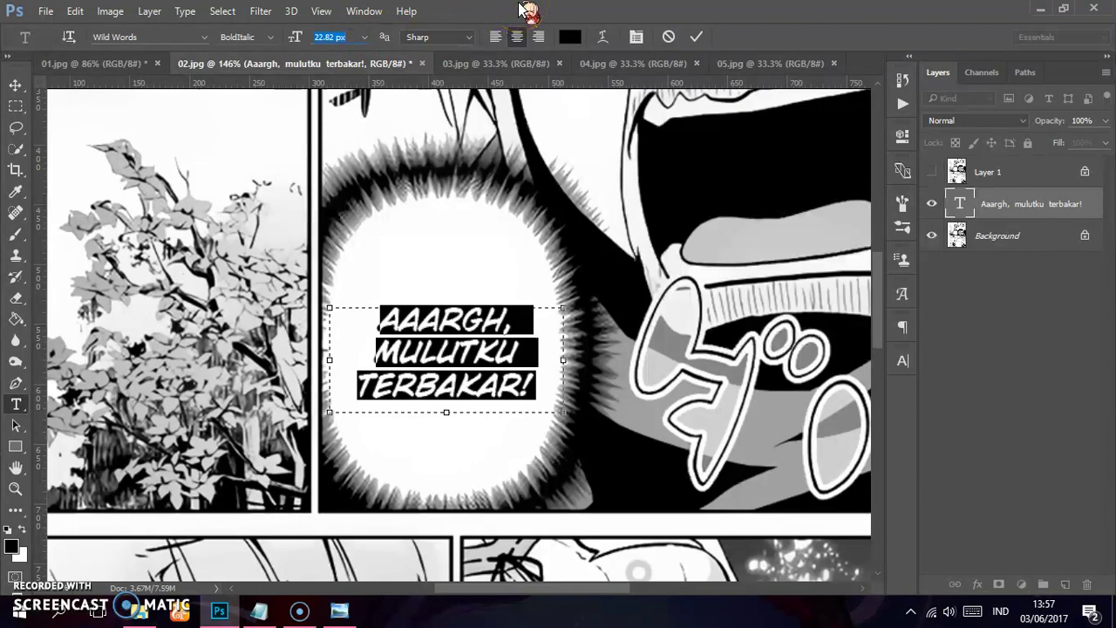
type("24")
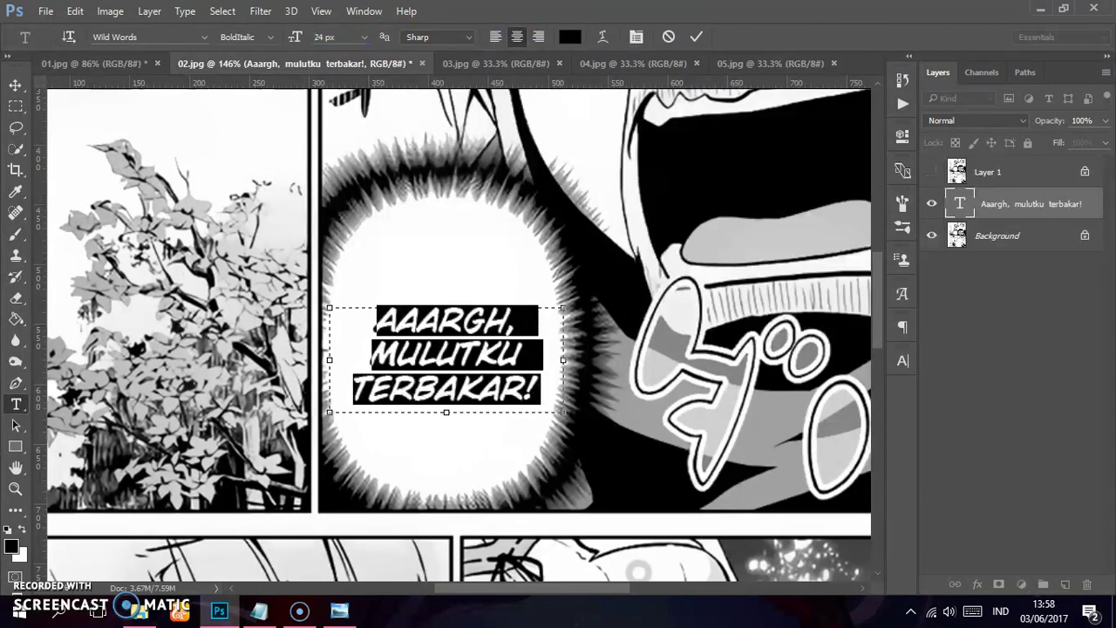
left_click(462, 358)
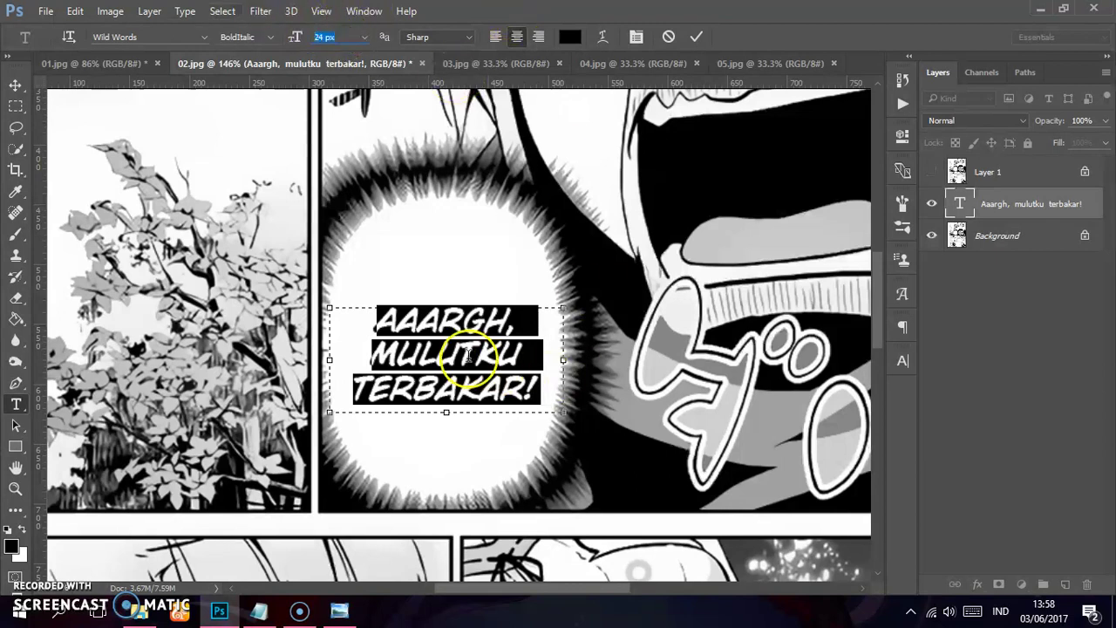
left_click(583, 399)
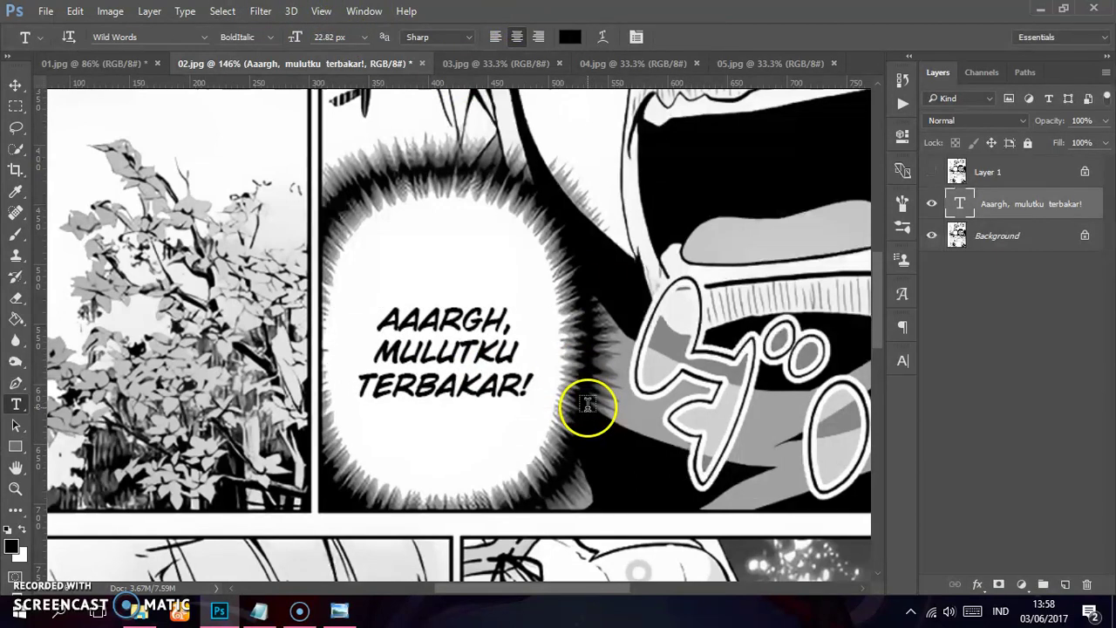
Step: Nudge the text layer with the Move tool and arrow keys to centre it
key("v")
left_click_drag(590, 413, 593, 418)
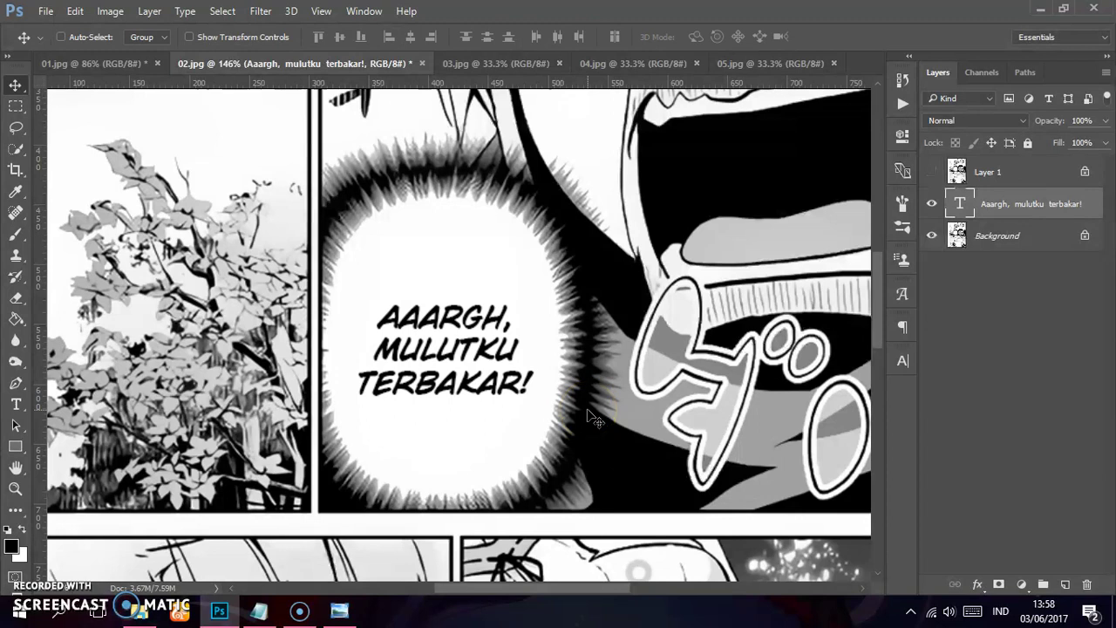
key("Left")
key("Left")
key("Left")
key("Left")
key("Right")
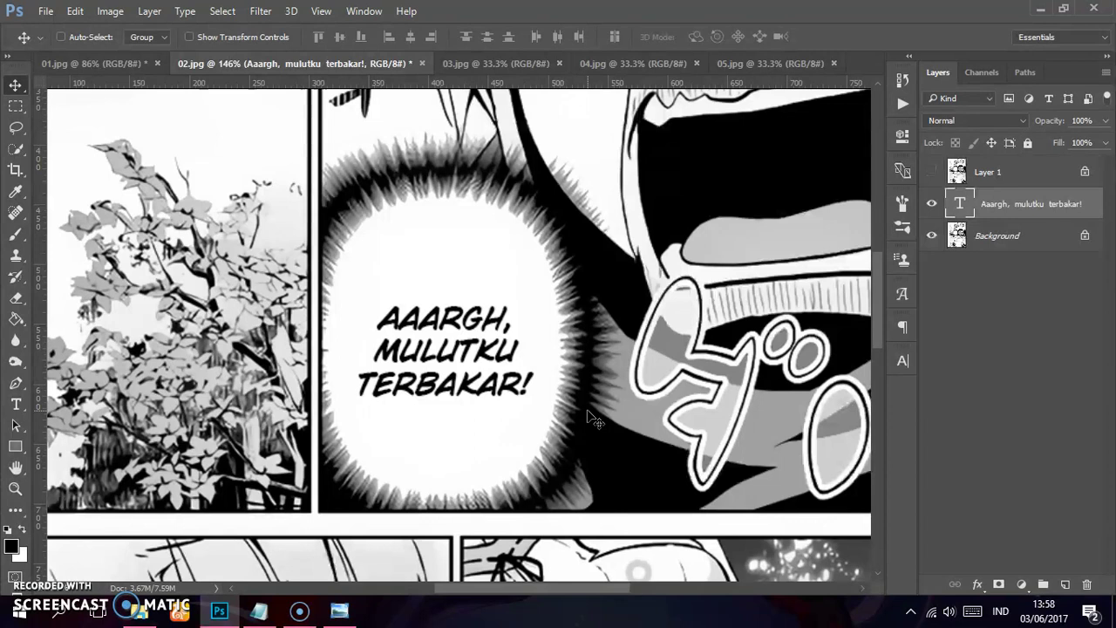
scroll(425, 367, "down", 2)
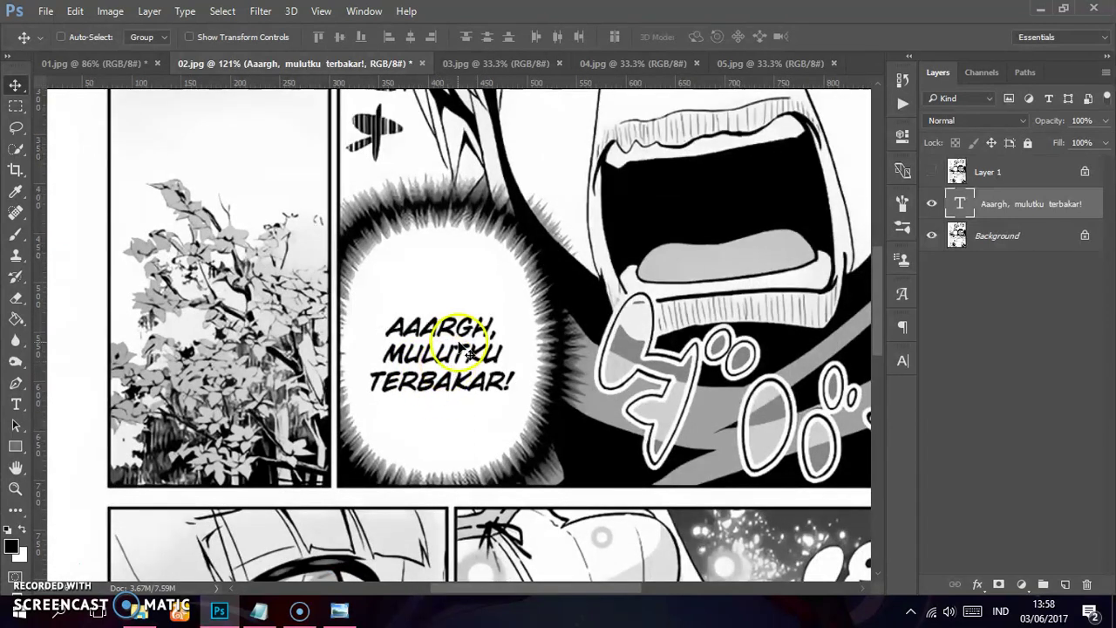
scroll(469, 352, "down", 3)
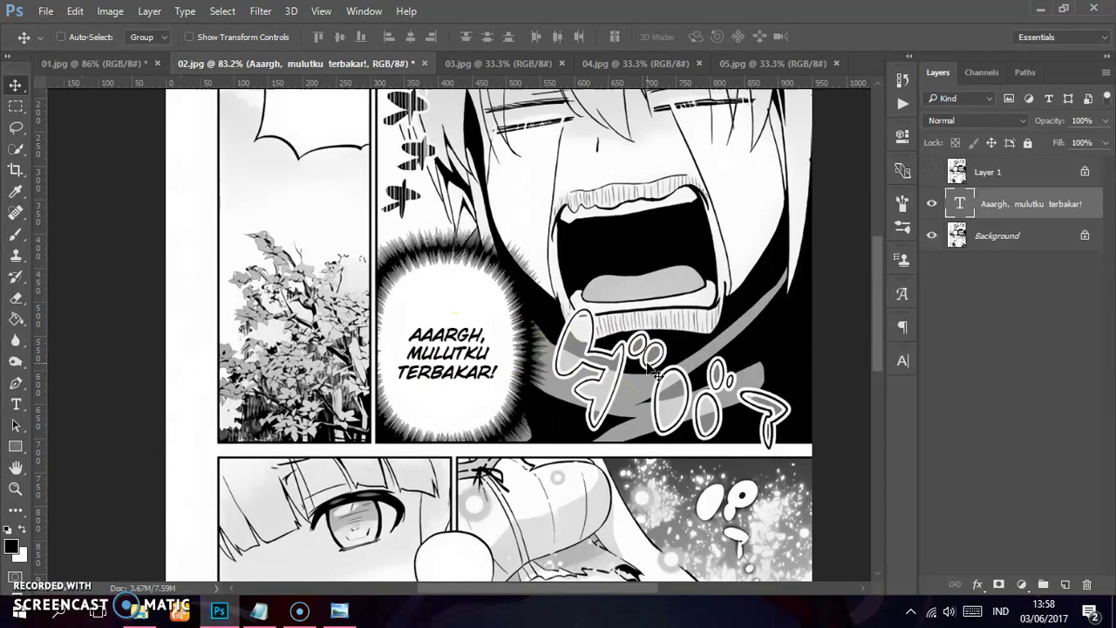
Step: Bring the top-left bubble into view and draw an empty text box inside it
left_click_drag(380, 205, 378, 203)
left_click_drag(391, 316, 547, 229)
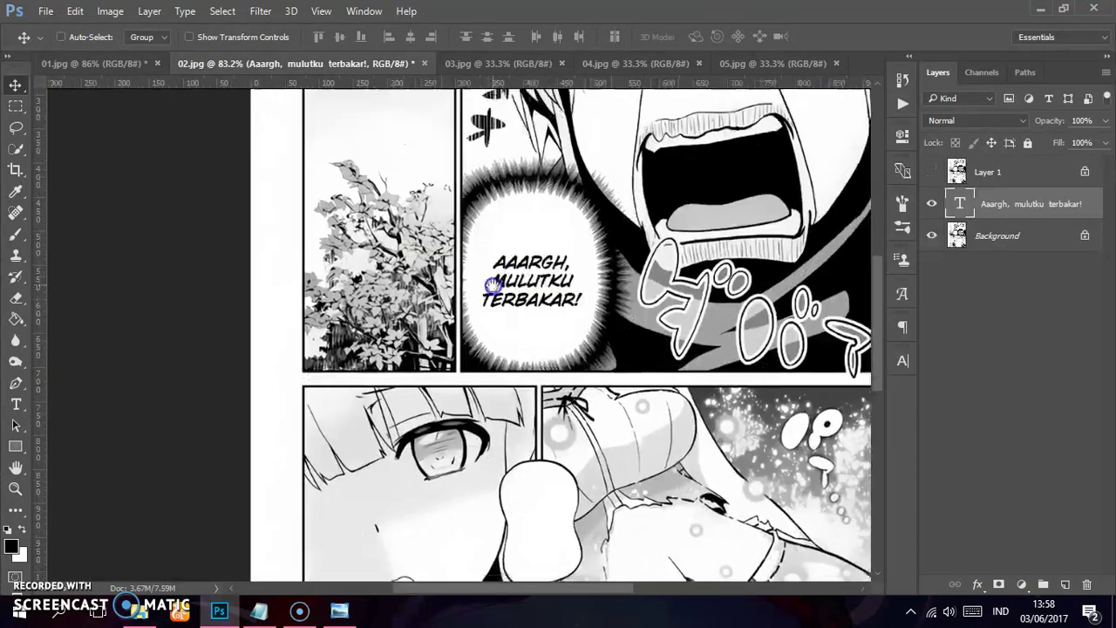
mouse_move(551, 166)
left_mouse_down()
mouse_move(571, 473)
mouse_move(577, 401)
left_mouse_up()
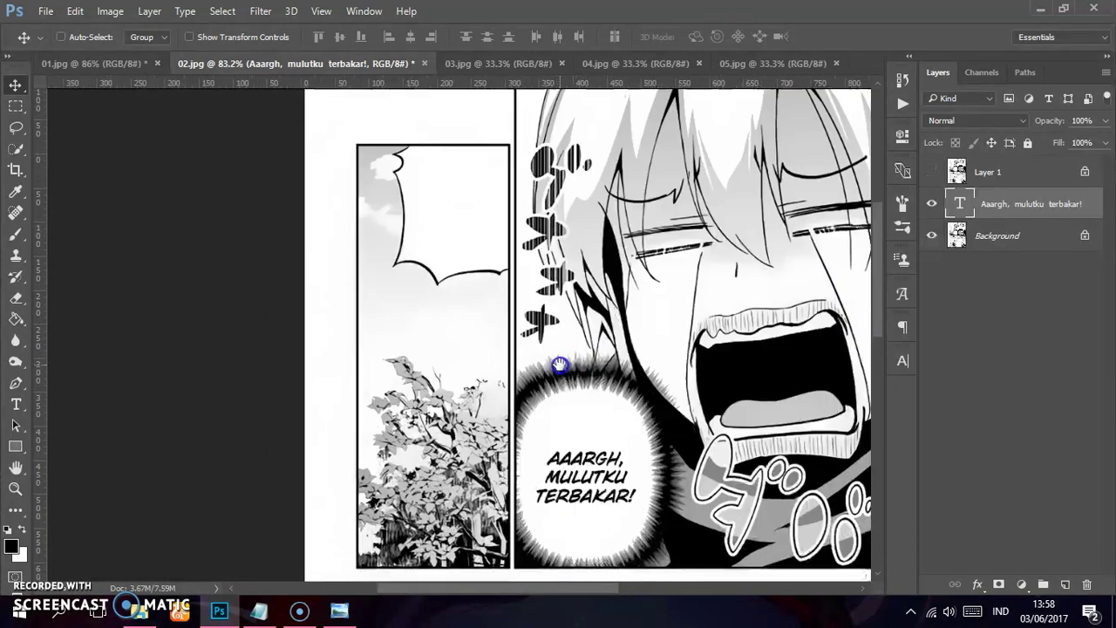
scroll(417, 183, "up", 1)
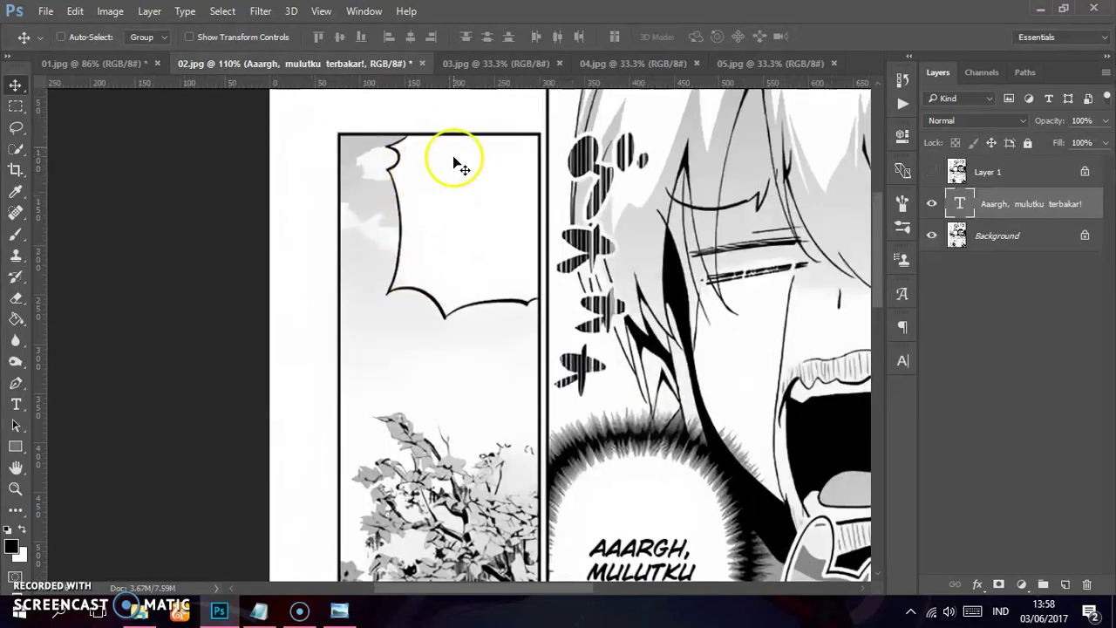
scroll(452, 155, "up", 1)
key("t")
left_click_drag(398, 150, 555, 324)
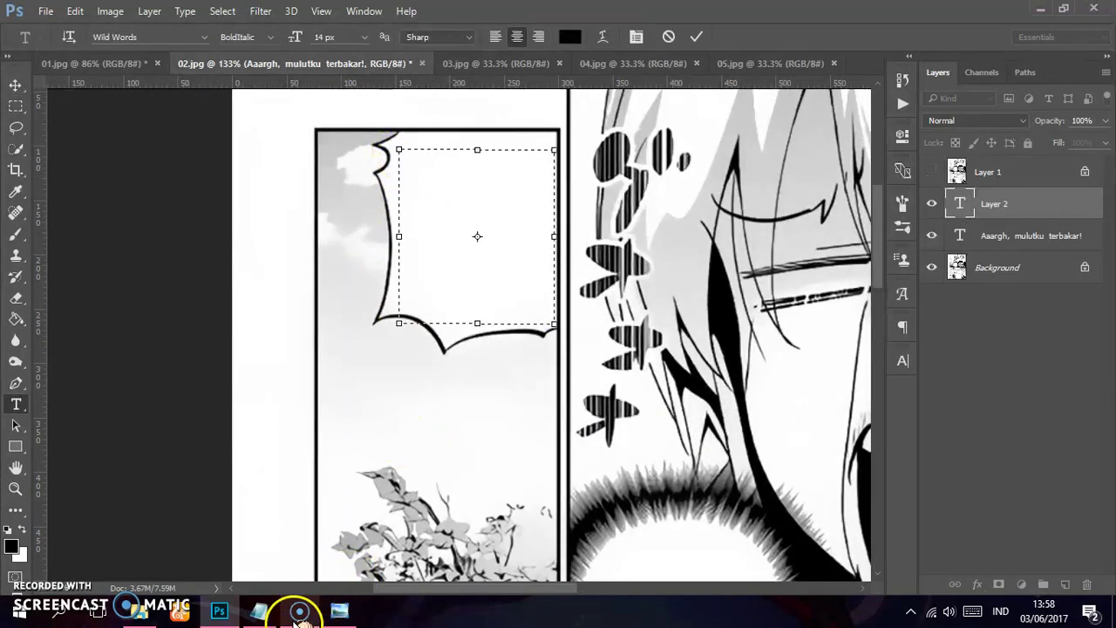
Step: Copy 'Tapi, aku perlu minum lebih banyak!' from the translation notes
left_click(258, 611)
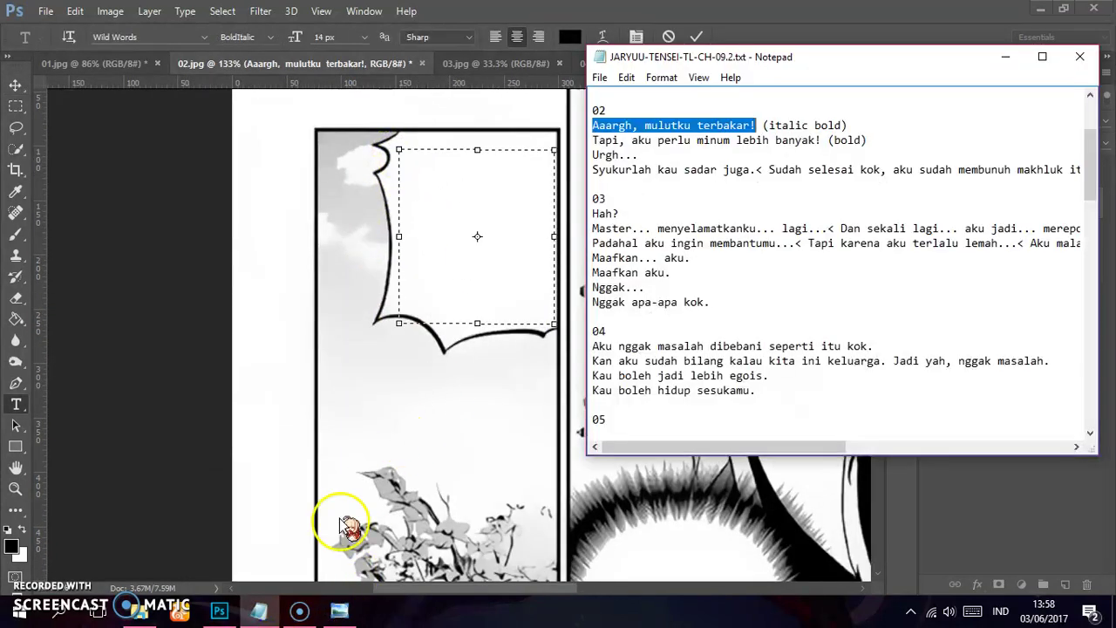
left_click(820, 140)
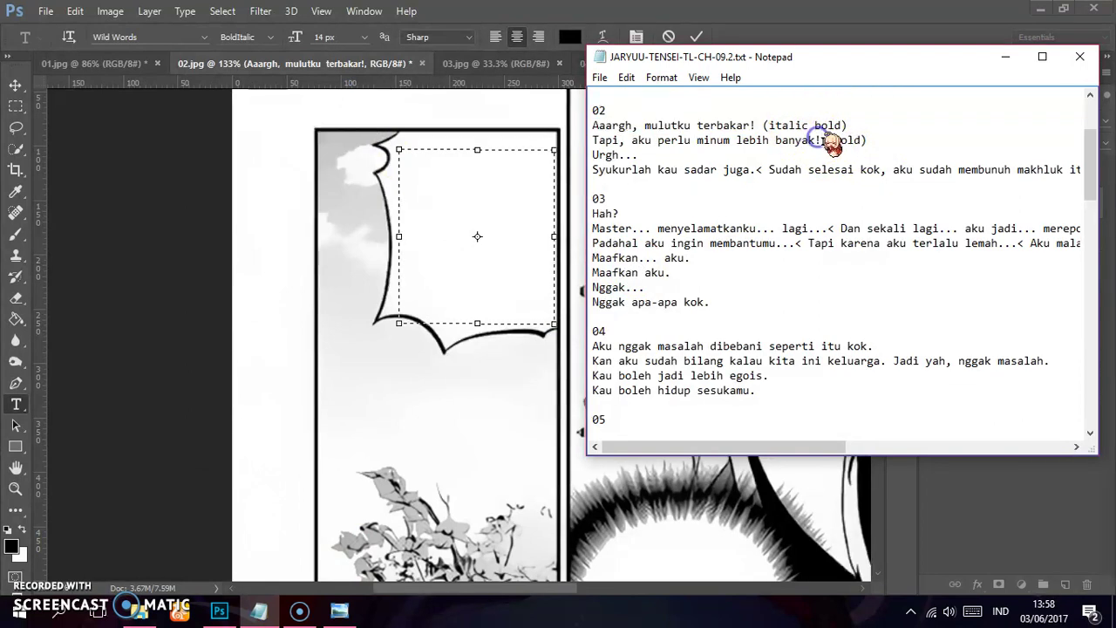
left_click_drag(820, 139, 562, 140)
left_click(334, 11)
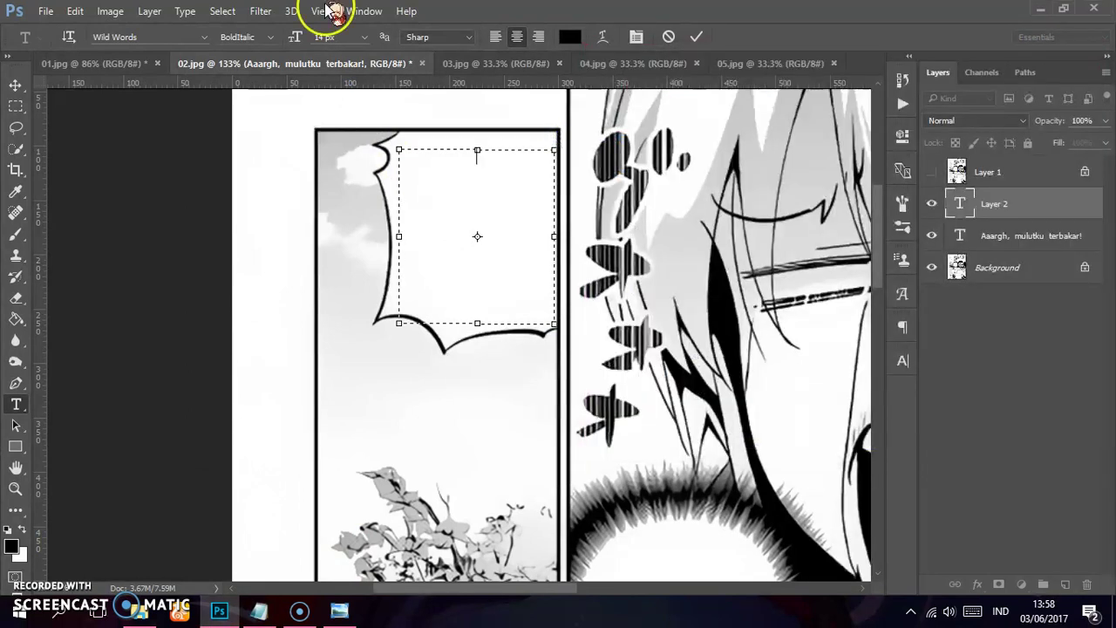
left_click(181, 33)
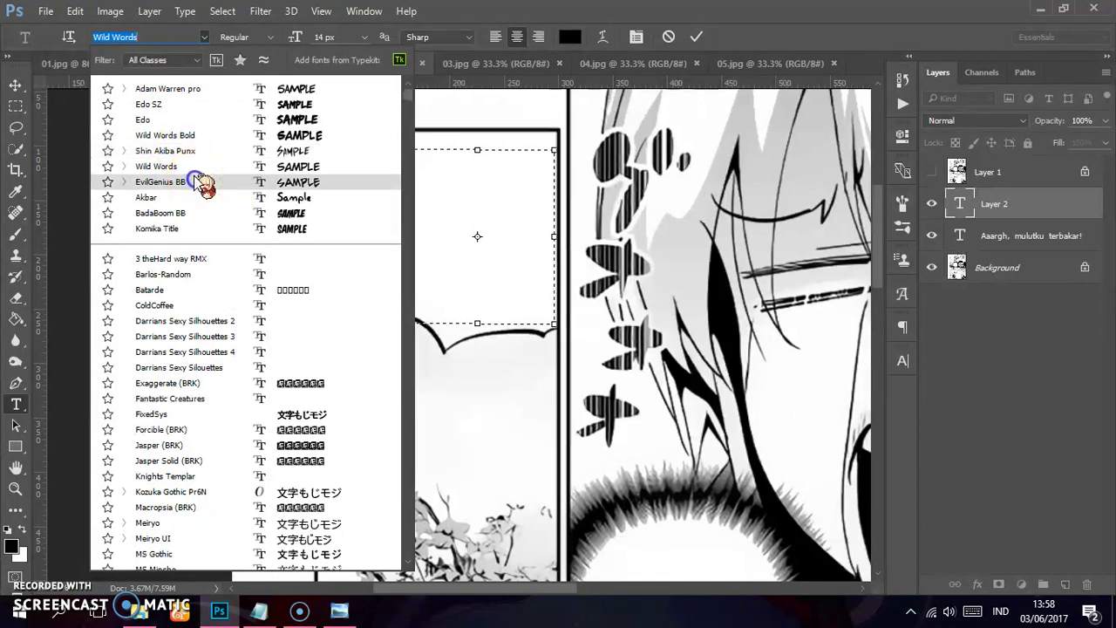
Step: Paste the line in EvilGenius BB, narrow the text box so it wraps, and commit
left_click(199, 181)
type("TAPI, AKU PERLU MINUM LEBIH BANYAK!")
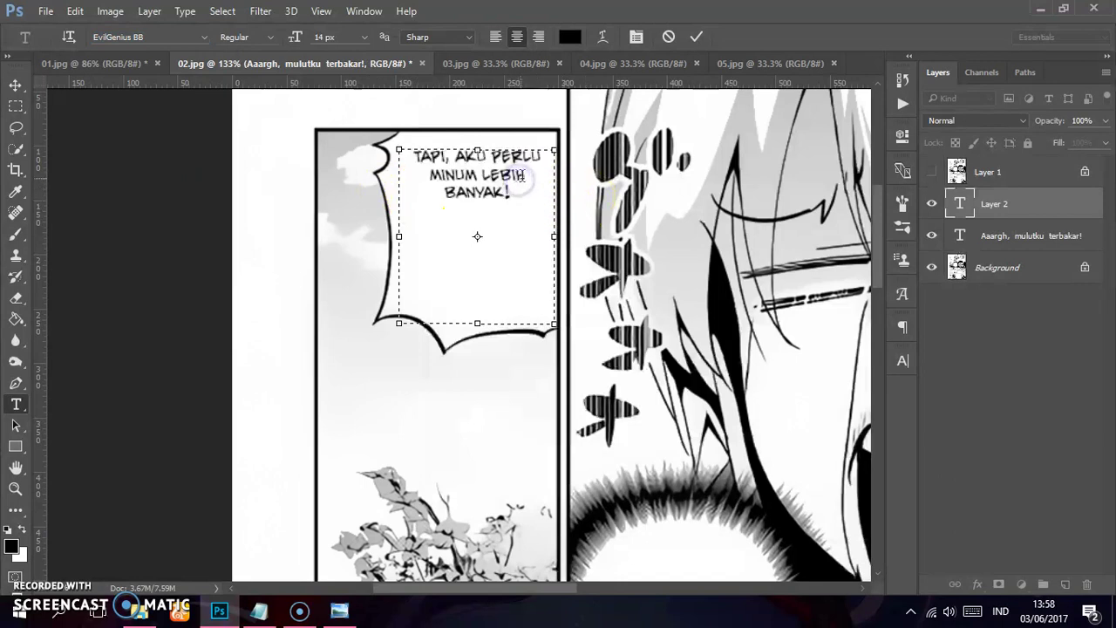
left_click_drag(555, 235, 498, 234)
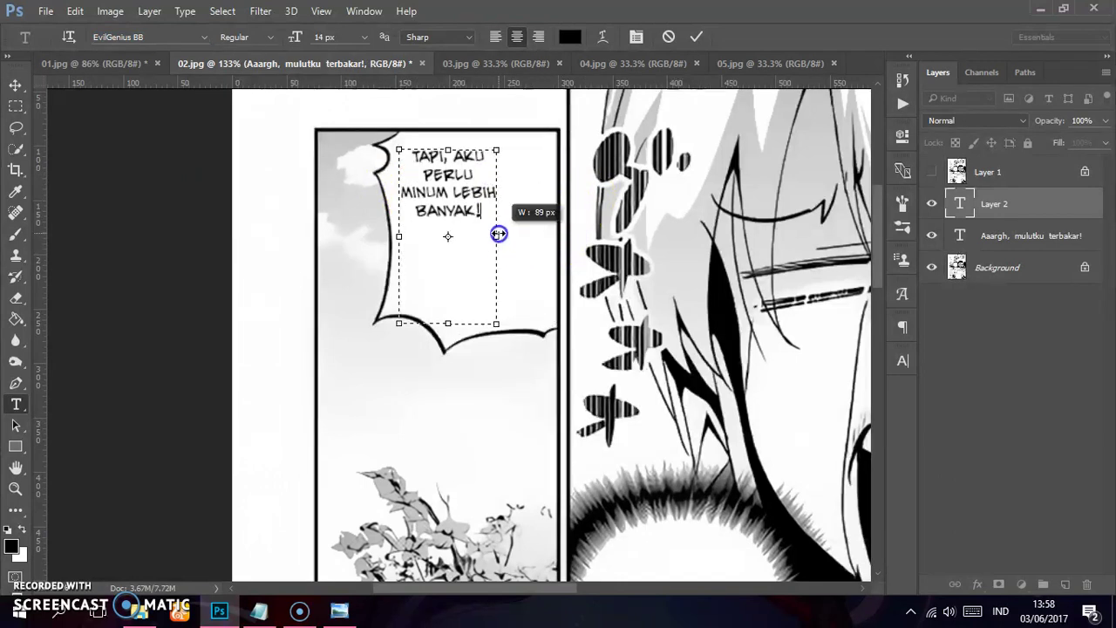
mouse_move(450, 324)
left_mouse_down()
mouse_move(449, 223)
mouse_move(500, 243)
left_mouse_up()
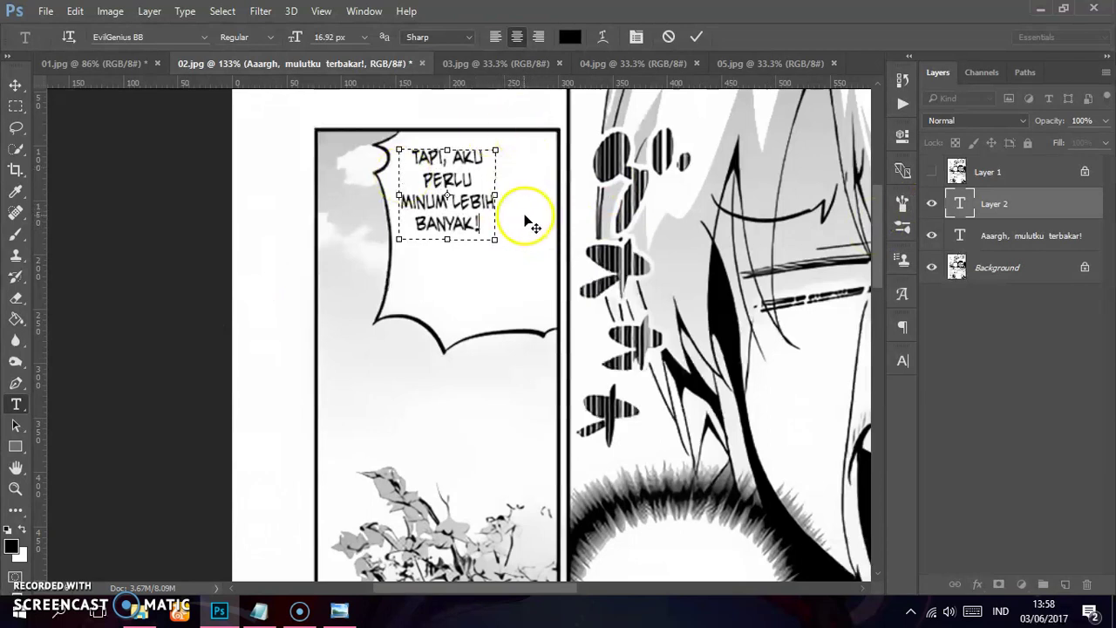
key("ctrl+z")
key("ctrl+Return")
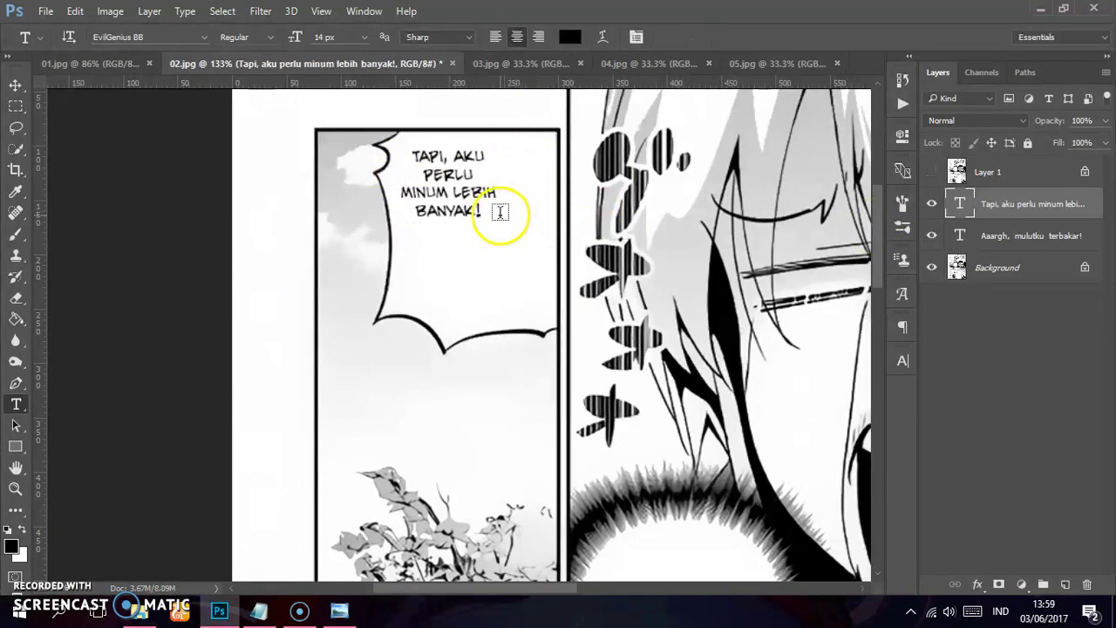
Step: Scale the text to about 140% and move it to the centre of the bubble
key("ctrl+t")
left_click_drag(503, 251, 506, 308)
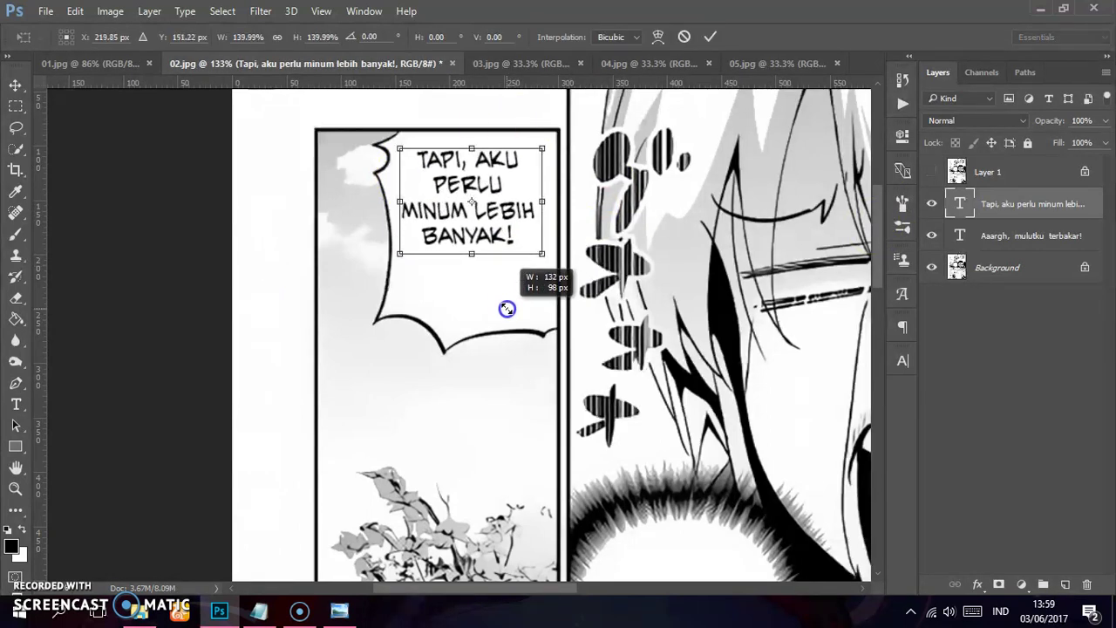
left_click_drag(515, 210, 518, 253)
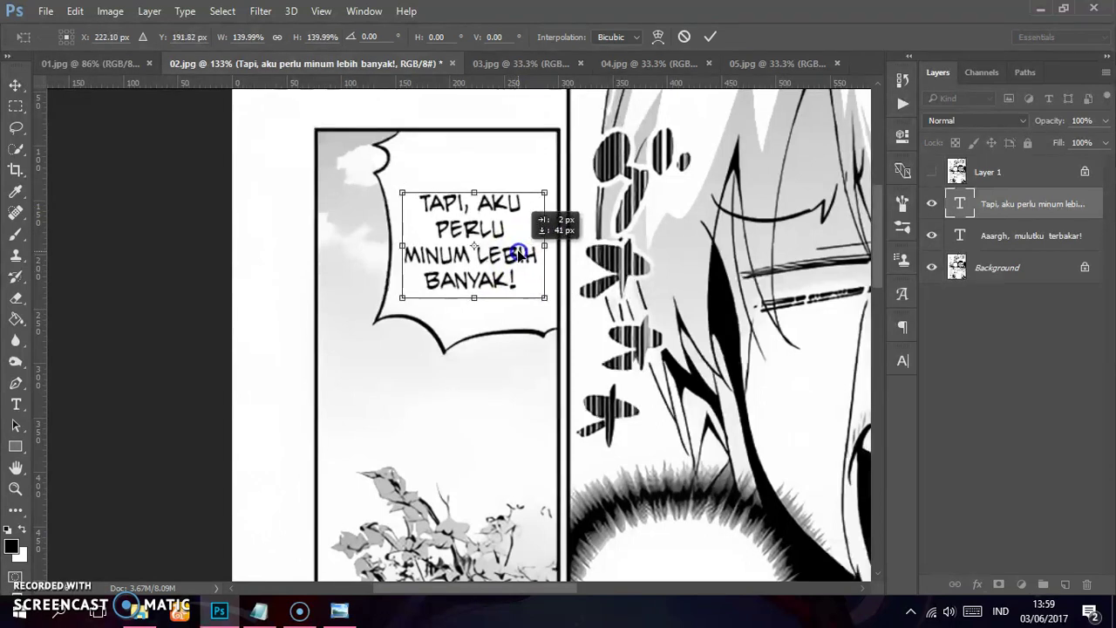
key("Return")
key("Up")
key("Up")
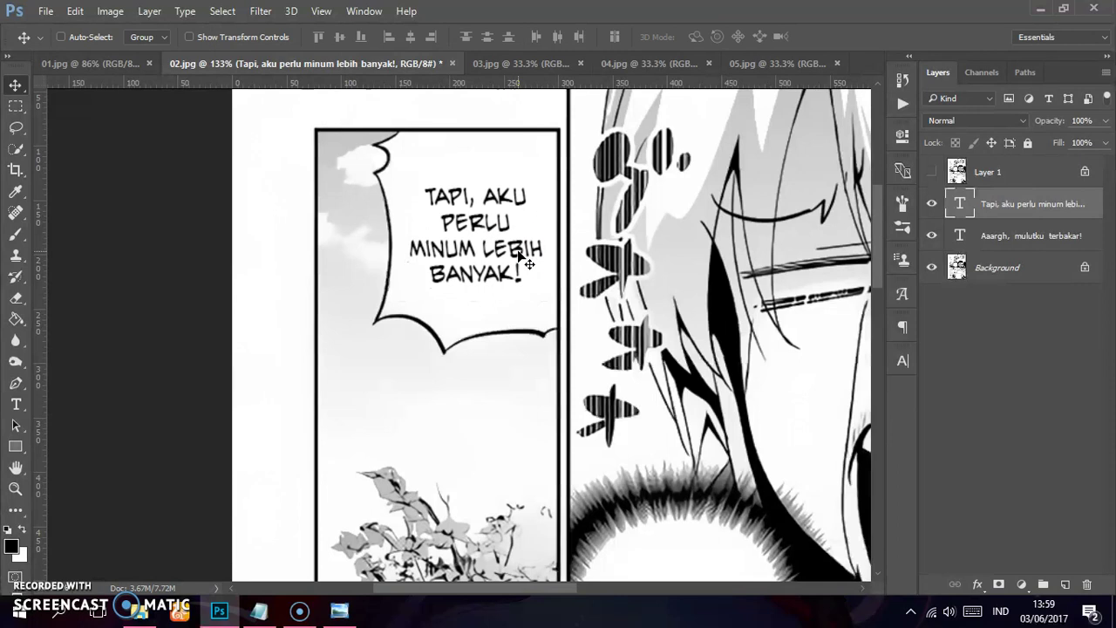
double_click(521, 254)
key("ctrl+a")
Step: Change the bubble text's font to BadaBoom BB
left_click(178, 36)
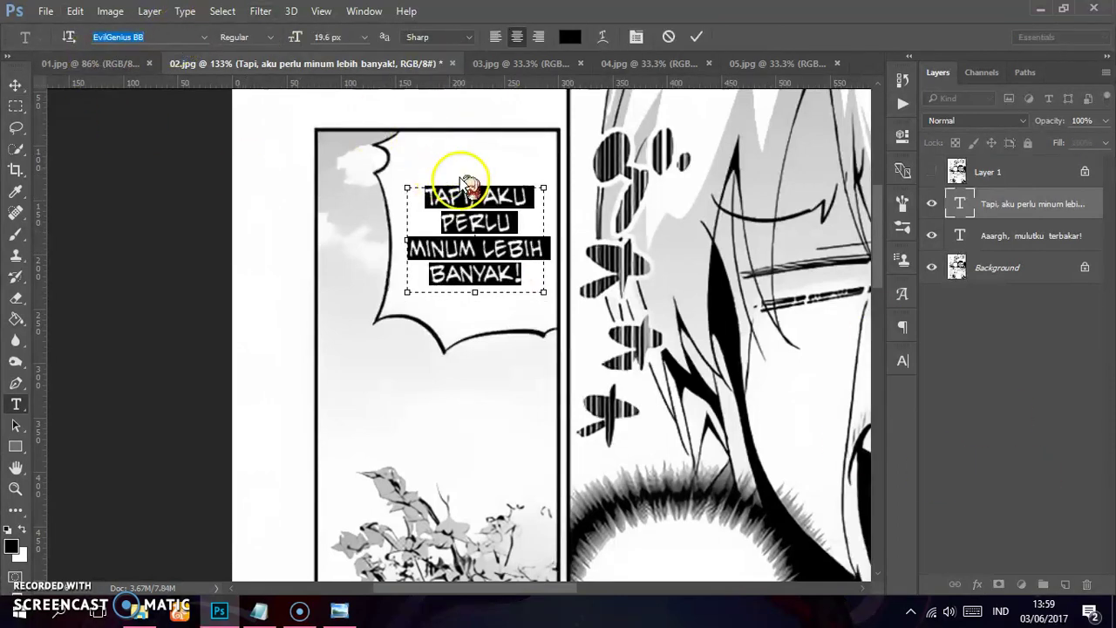
type("Badaboom")
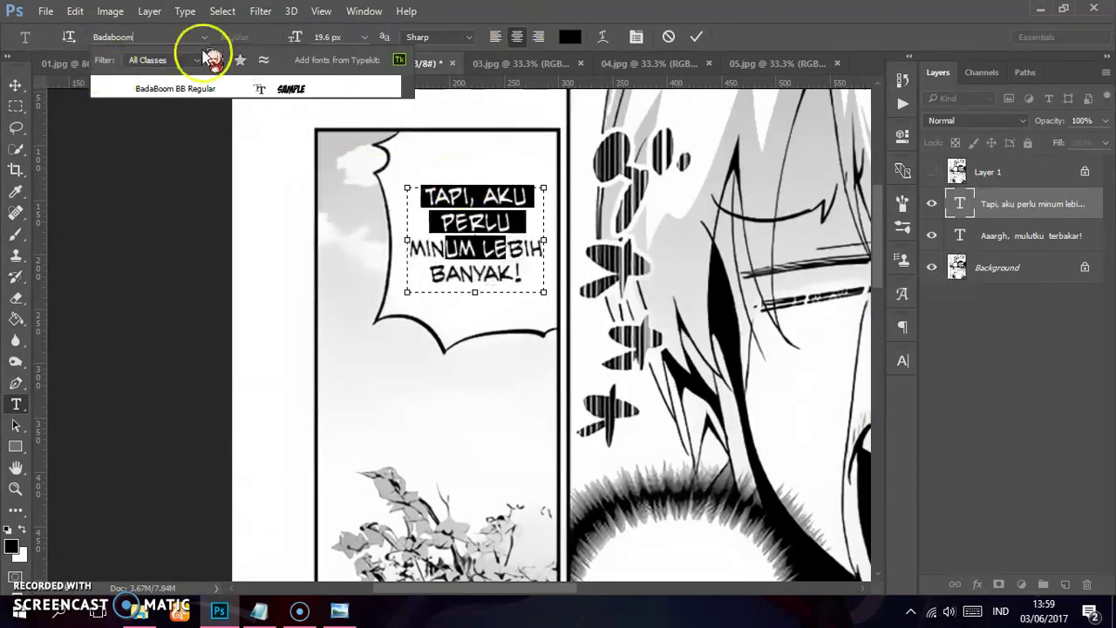
key("Escape")
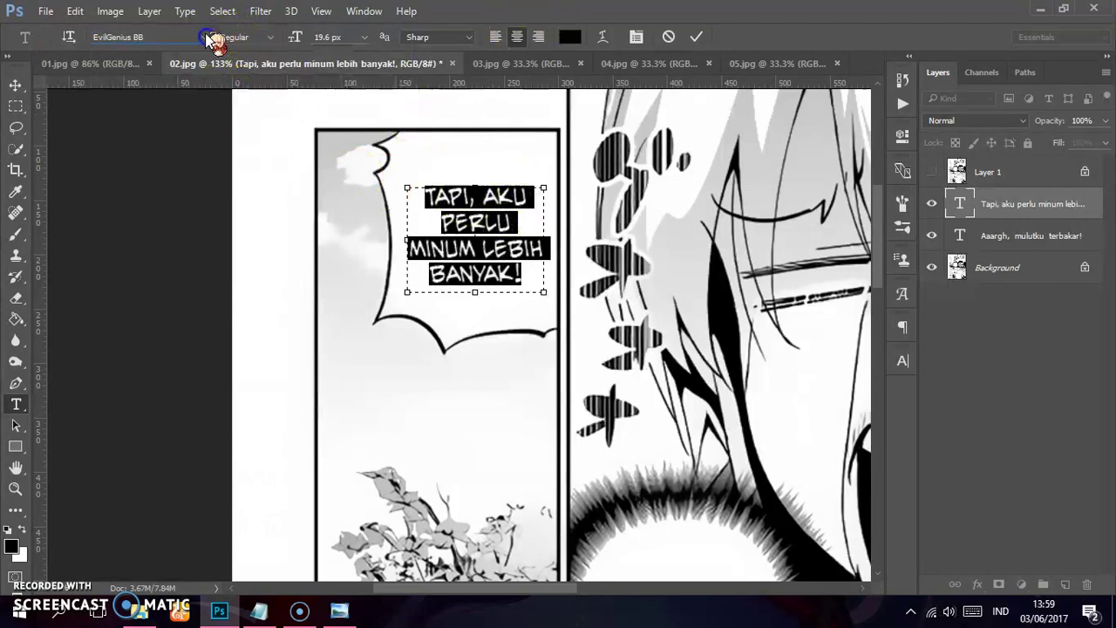
left_click(205, 36)
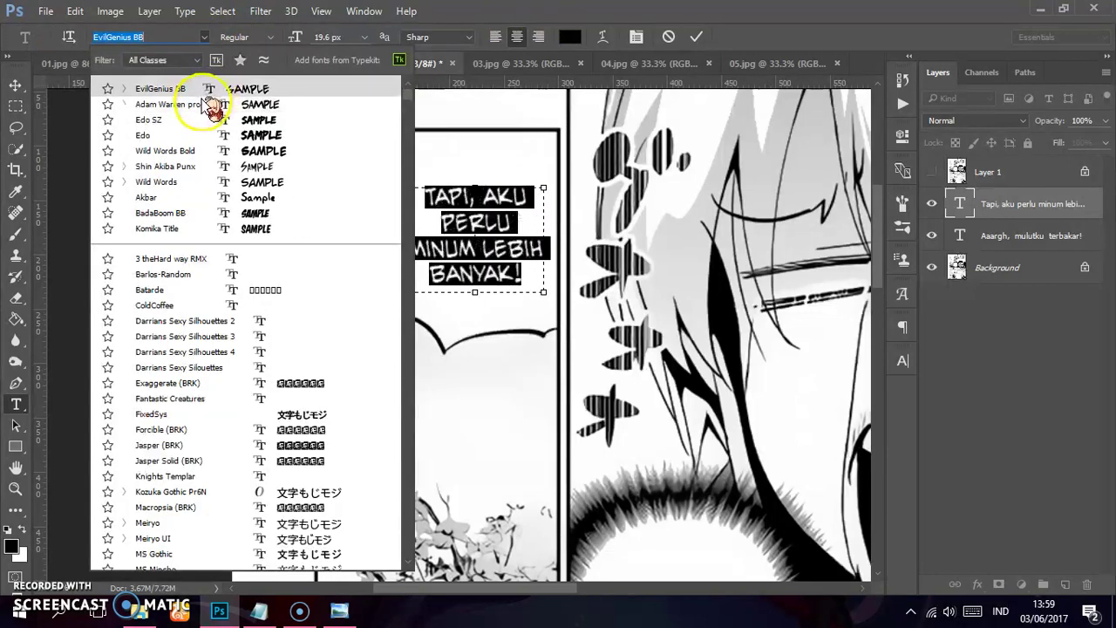
left_click(218, 213)
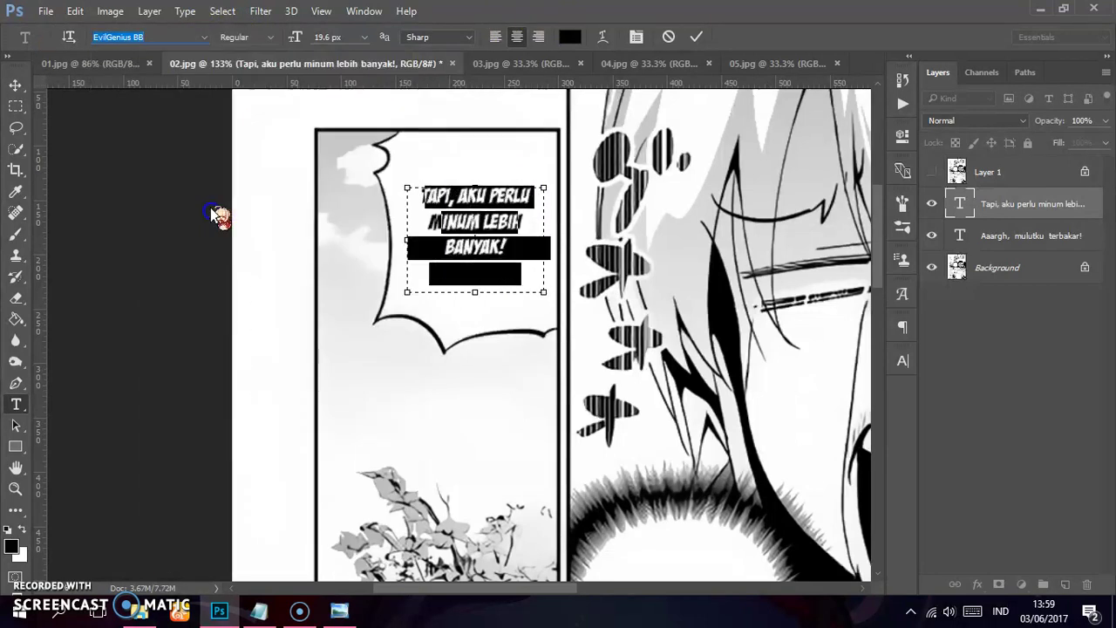
type("BadaBoom")
left_click(480, 223)
Step: Resize the text box to rewrap the BadaBoom BB text and commit it
left_click_drag(539, 241, 512, 249)
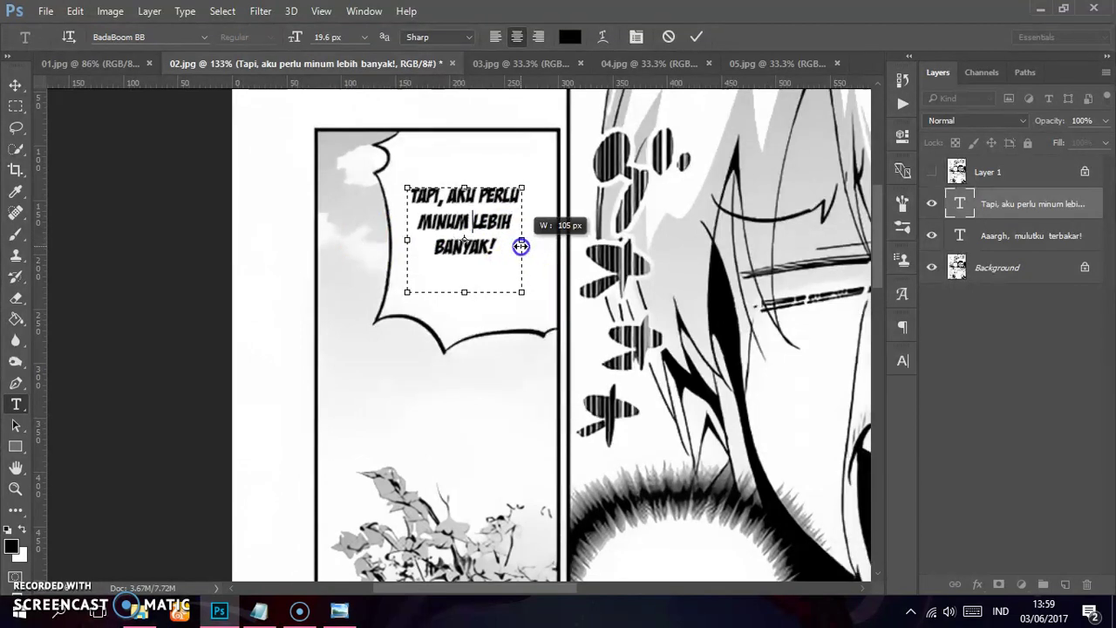
mouse_move(460, 292)
left_mouse_down()
mouse_move(480, 267)
mouse_move(516, 354)
left_mouse_up()
key("ctrl+Return")
key("ctrl+t")
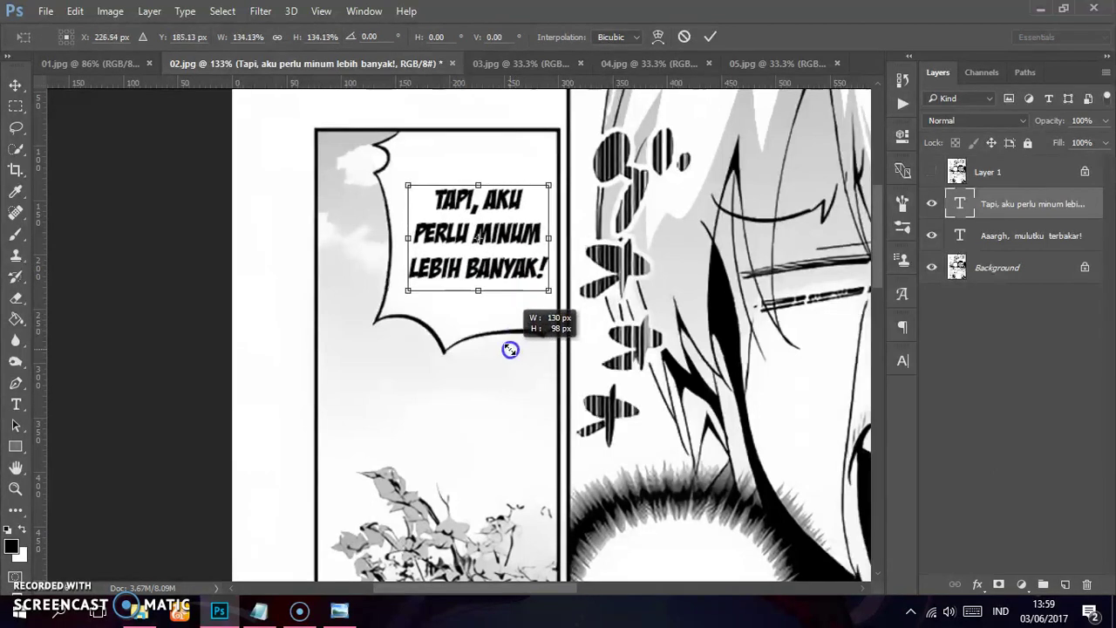
key("Return")
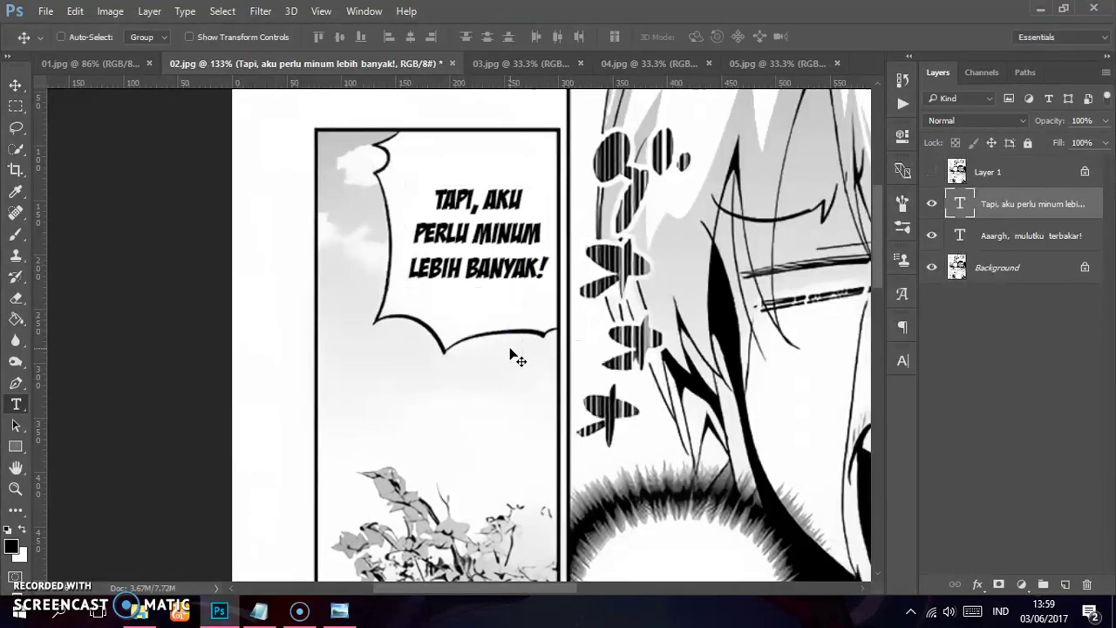
Step: Reflow the text onto four lines with a line break after 'Tapi,'
left_click(506, 250)
left_click(479, 291)
left_click_drag(491, 343, 491, 346)
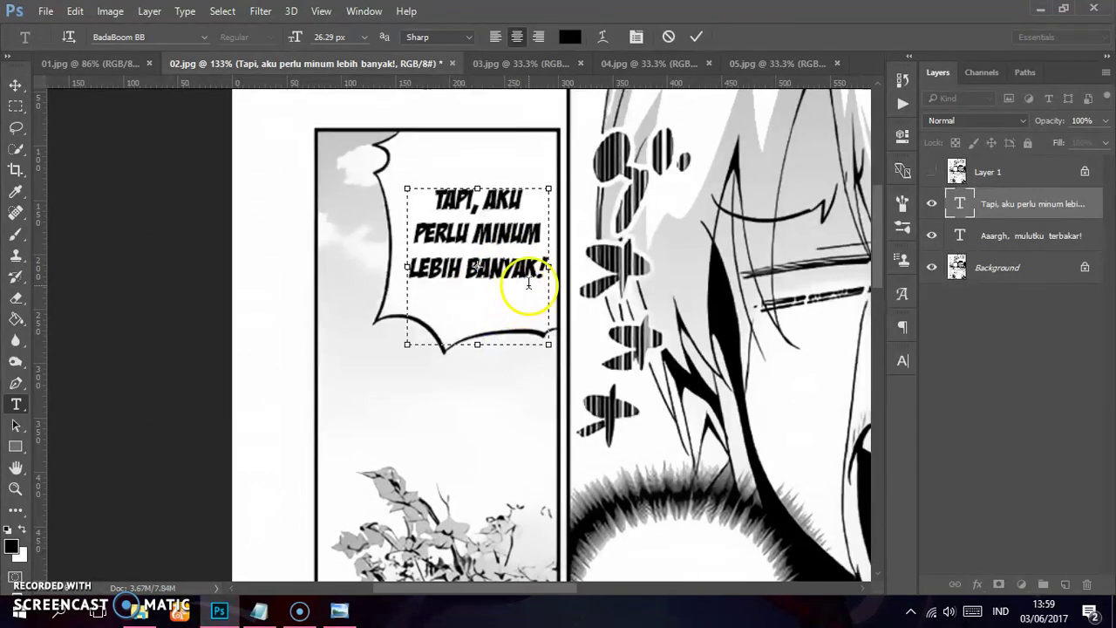
left_click_drag(548, 269, 534, 264)
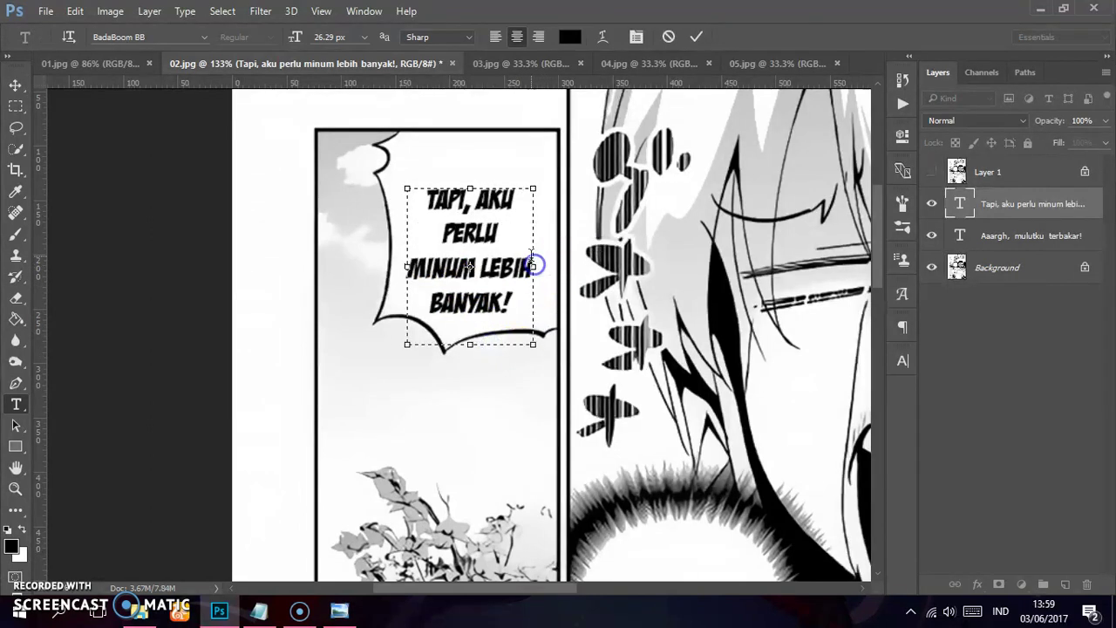
key("Return")
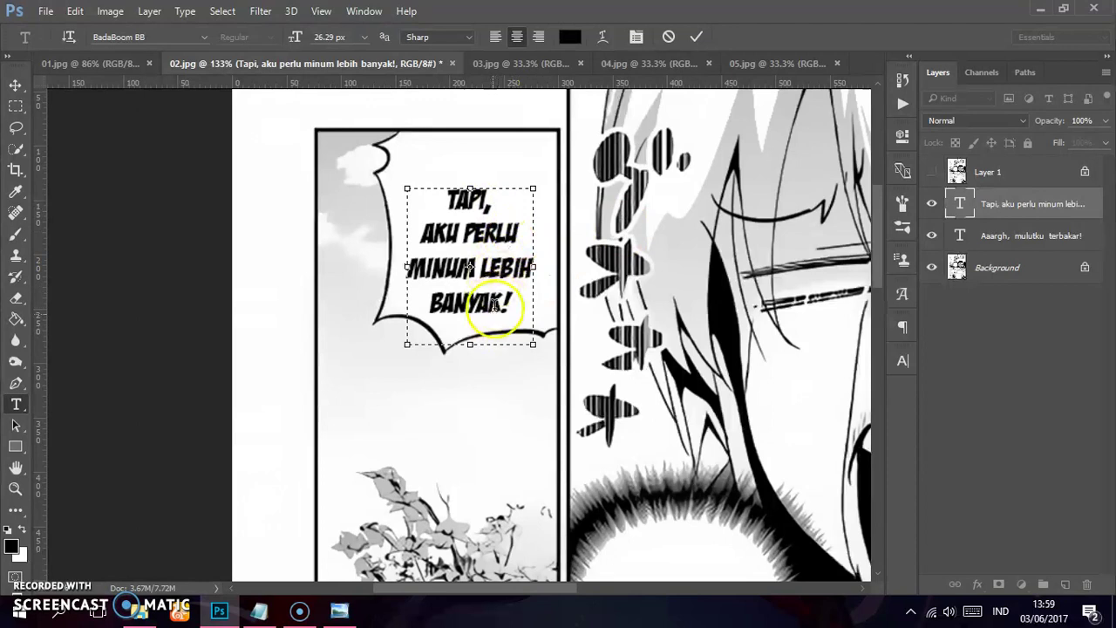
key("ctrl+Up")
key("ctrl+Up")
key("ctrl+Up")
Step: Enlarge the text to about 112% and nudge it into position in the bubble
key("Escape")
key("v")
key("Up")
key("Up")
key("Up")
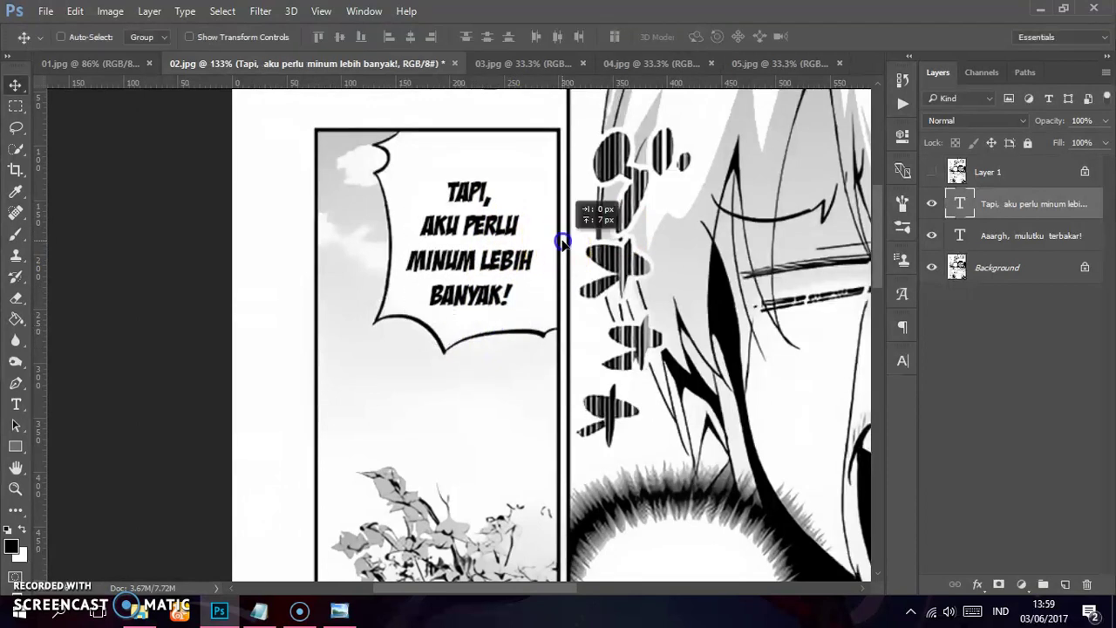
key("Up")
key("Up")
key("Up")
key("ctrl+t")
left_click_drag(536, 163, 555, 152)
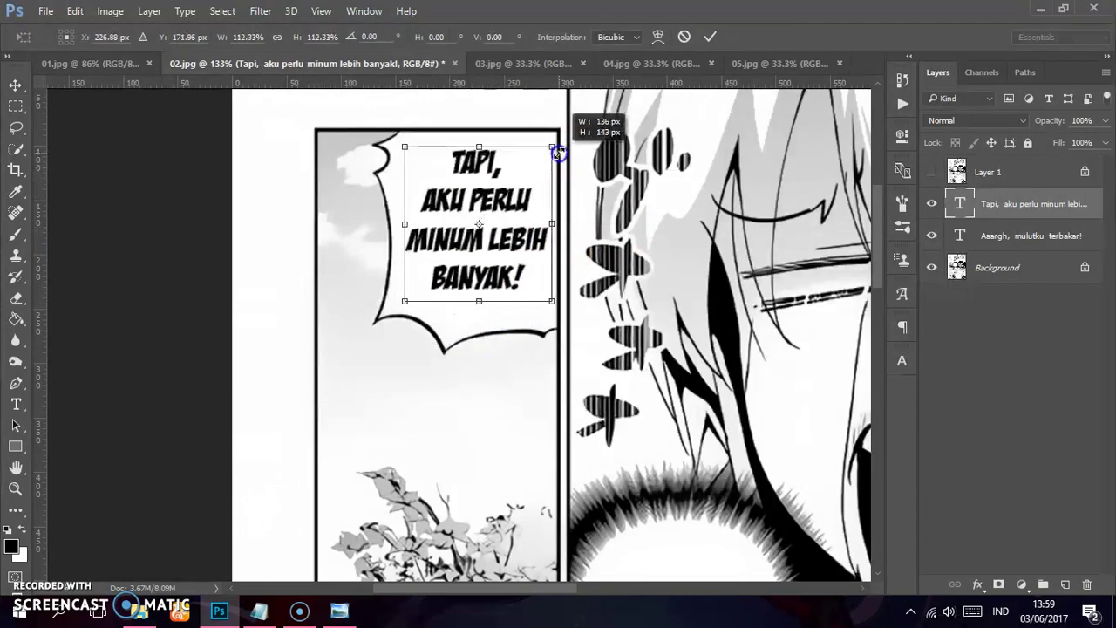
key("Return")
key("Down")
key("Down")
key("Right")
key("Right")
key("Down")
key("Down")
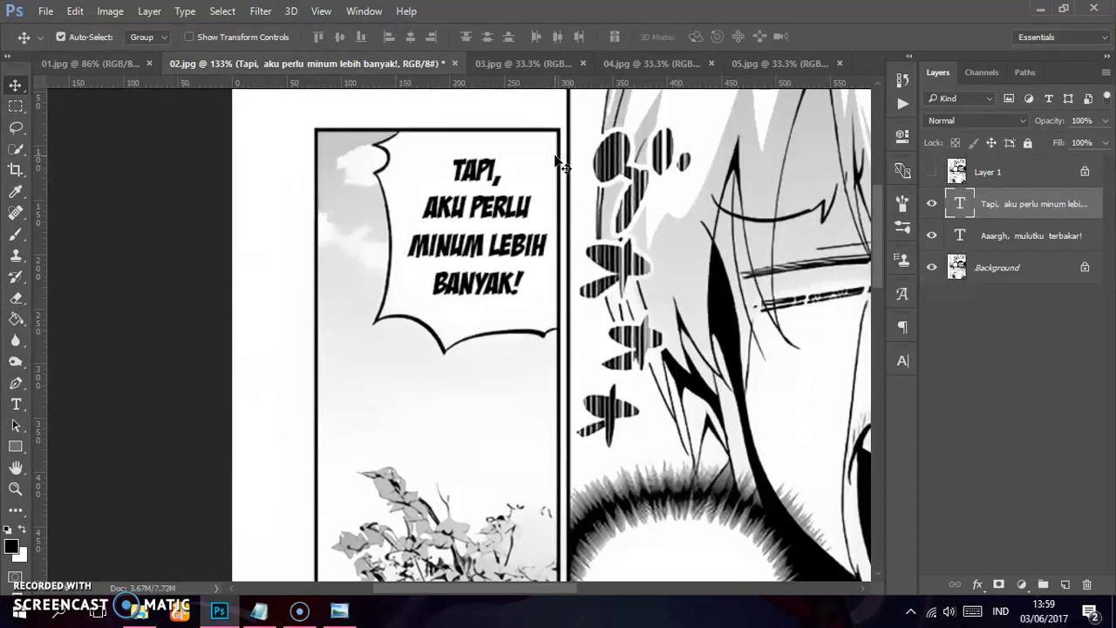
Step: Shrink the text slightly to about 95% and nudge it up-left to fit
key("ctrl+t")
left_click_drag(555, 152, 548, 155)
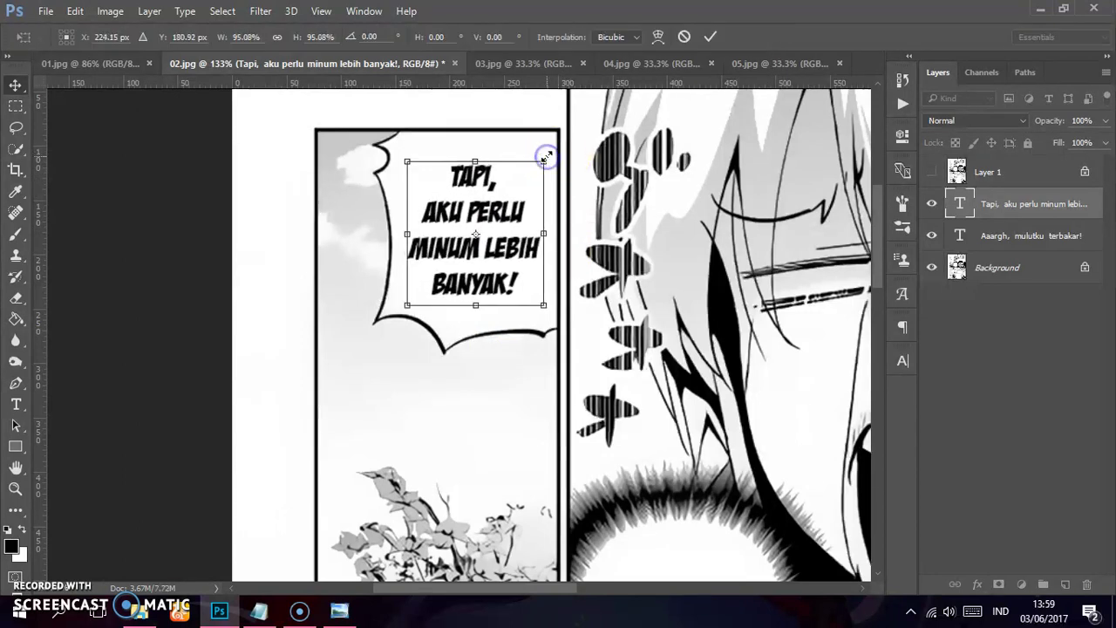
key("Return")
key("Left")
key("Up")
key("Up")
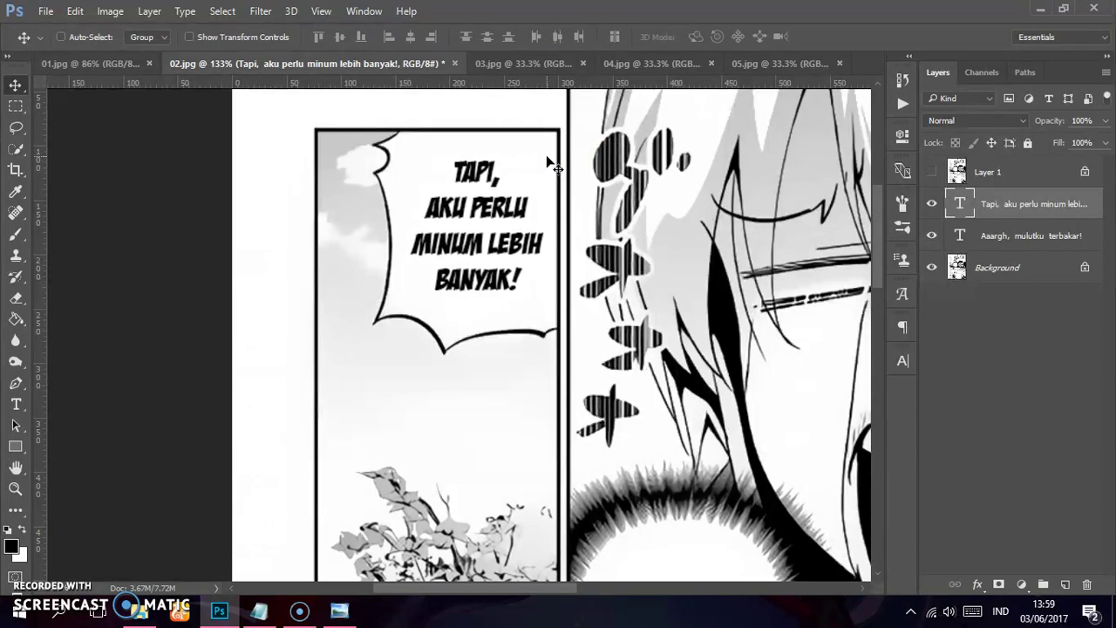
Step: Draw a text box inside the narrow speech bubble beside the girl's face
scroll(555, 166, "down", 2, "alt")
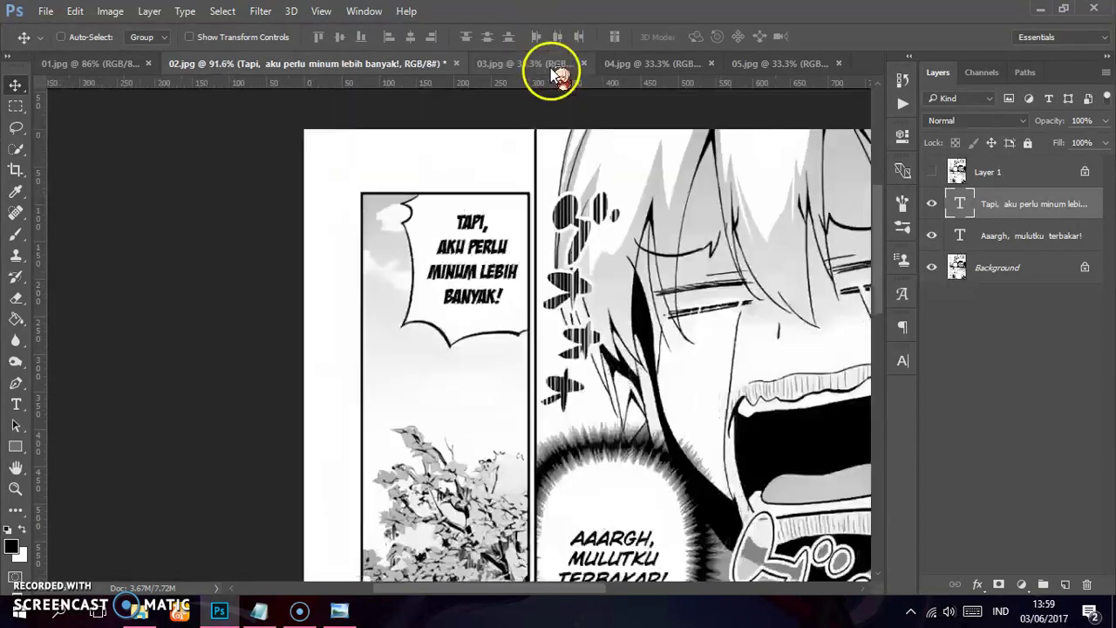
scroll(562, 201, "down", 2, "alt")
left_click_drag(616, 307, 468, 261)
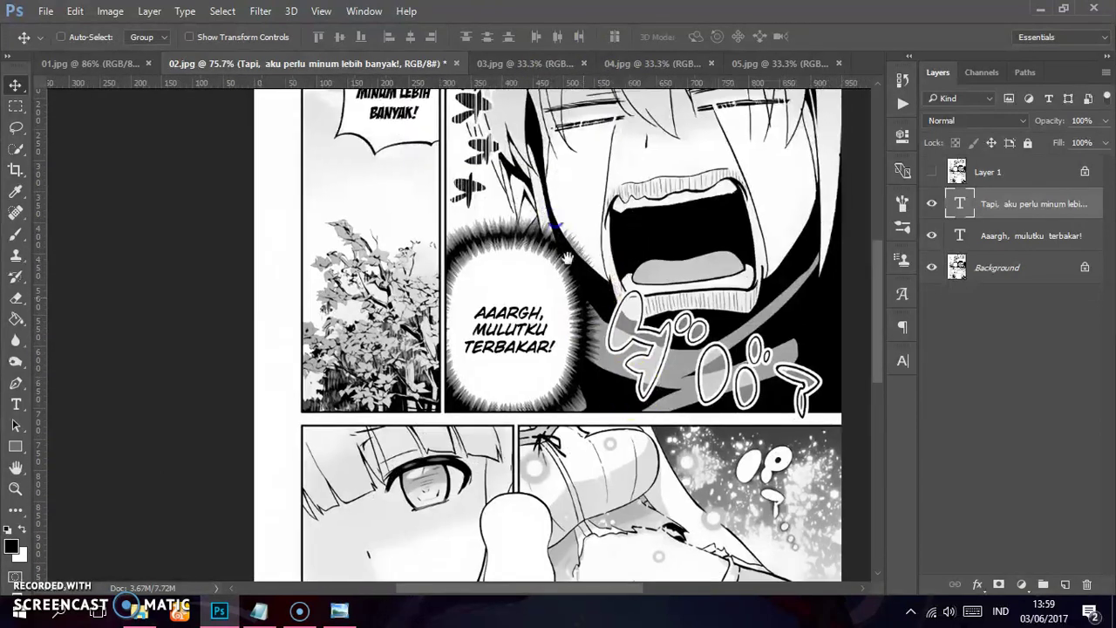
scroll(468, 262, "up", 2, "alt")
scroll(439, 230, "up", 2, "alt")
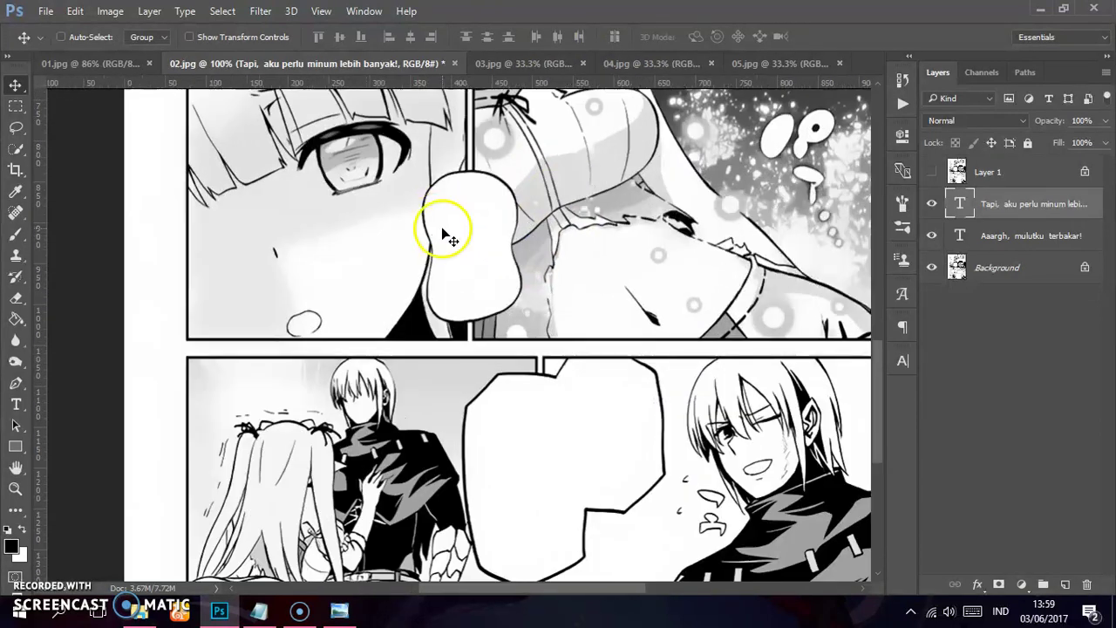
scroll(439, 231, "up", 2, "alt")
key("t")
mouse_move(428, 215)
left_mouse_down()
mouse_move(493, 320)
mouse_move(534, 327)
left_mouse_up()
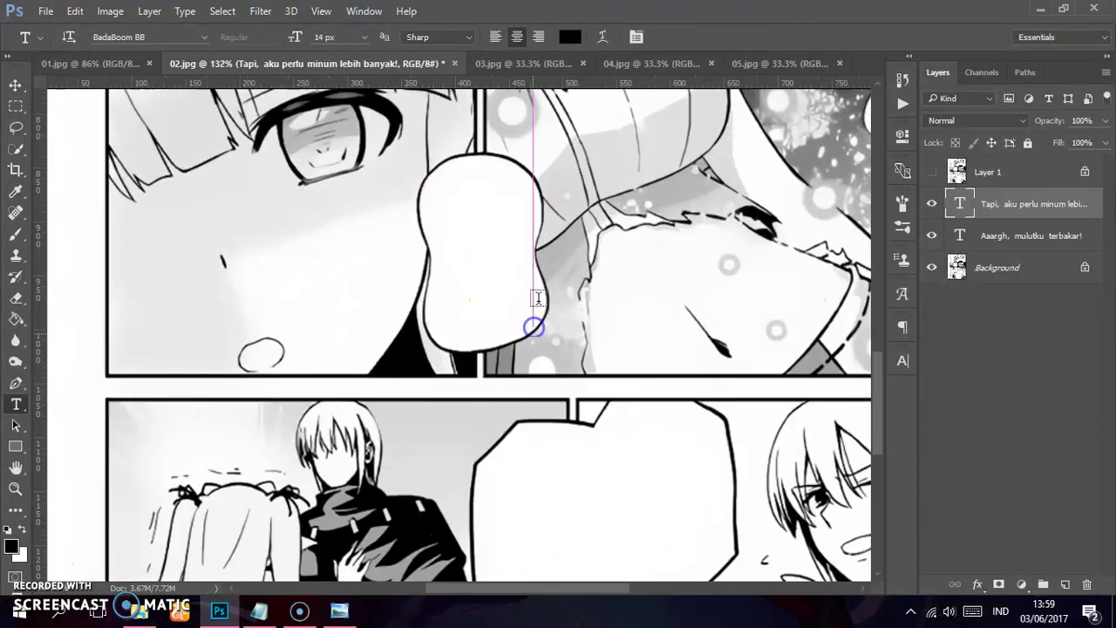
Step: Copy the 'Urgh...' line from the script and set the text font to augie
left_click(259, 611)
left_click_drag(641, 154, 567, 155)
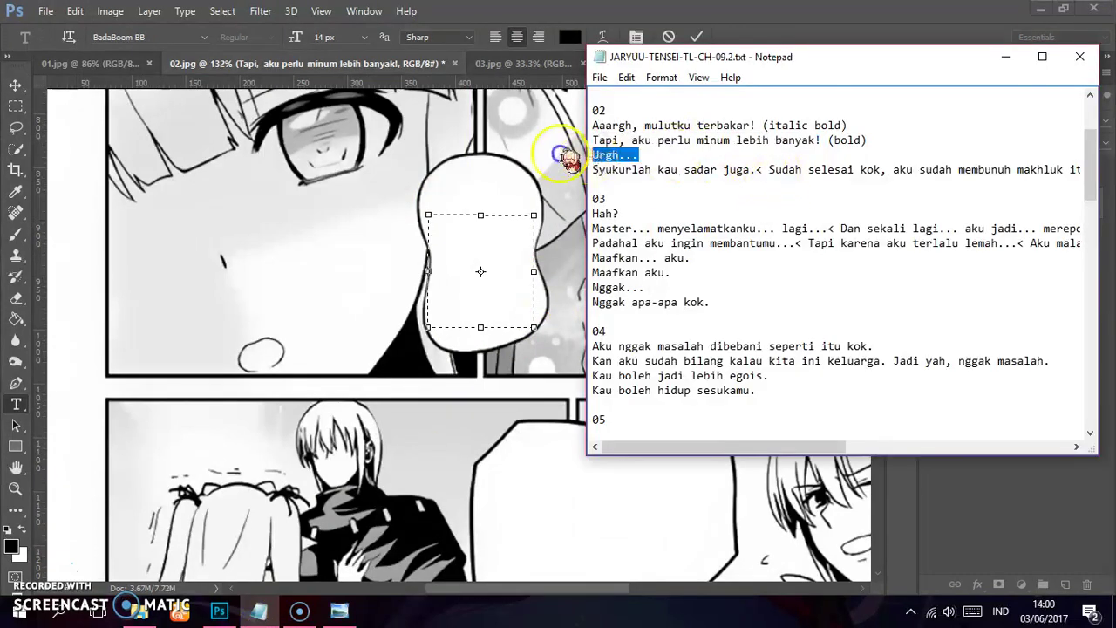
left_click(399, 332)
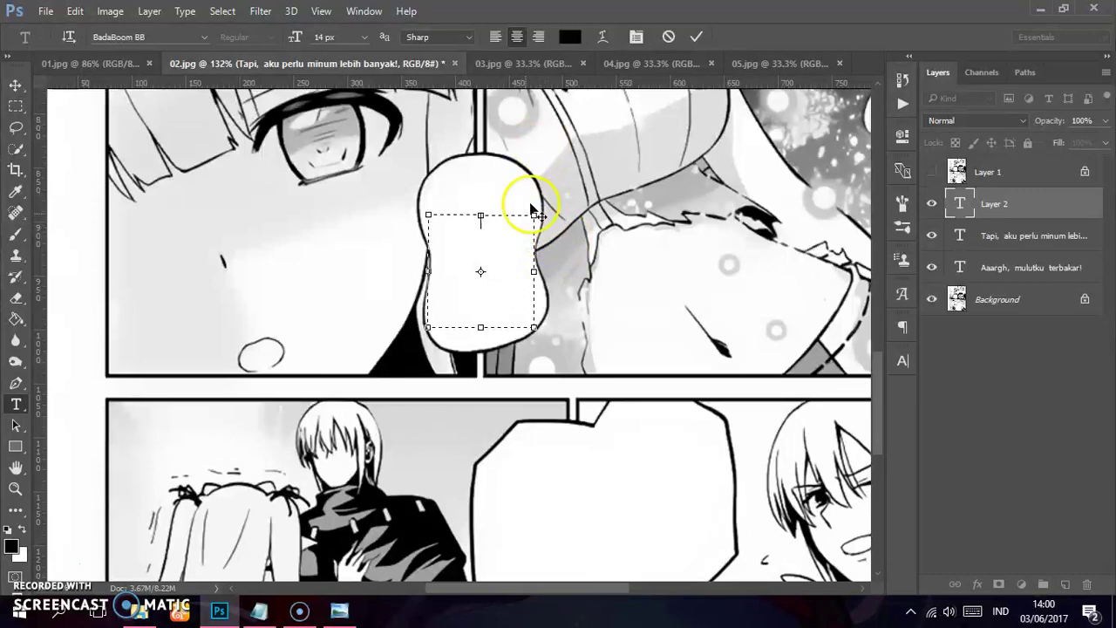
left_click(122, 37)
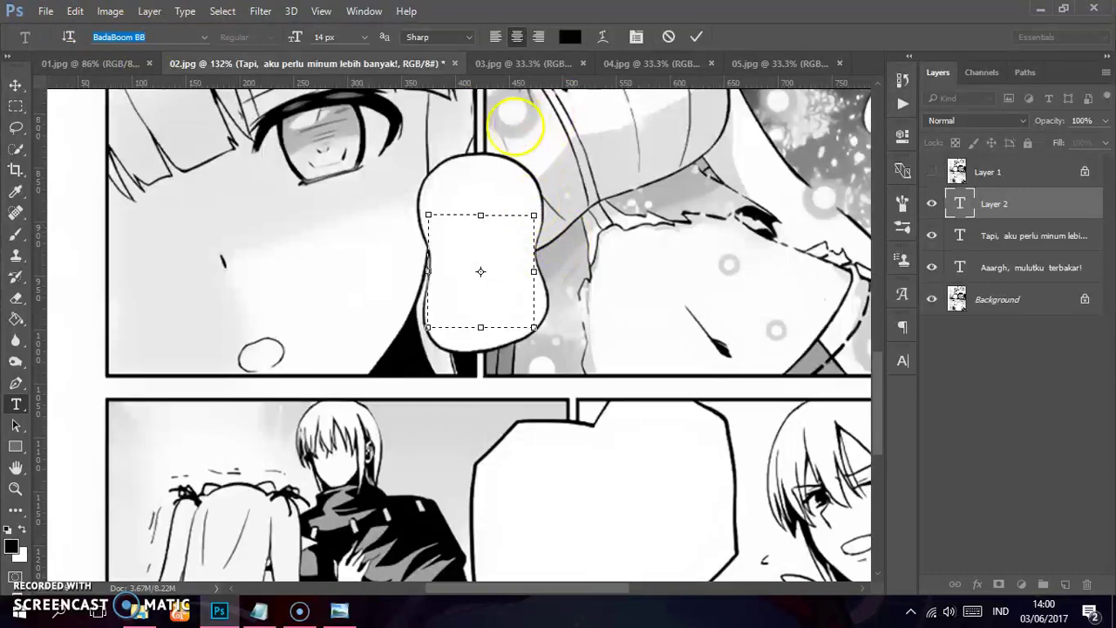
type("augie")
left_click(299, 91)
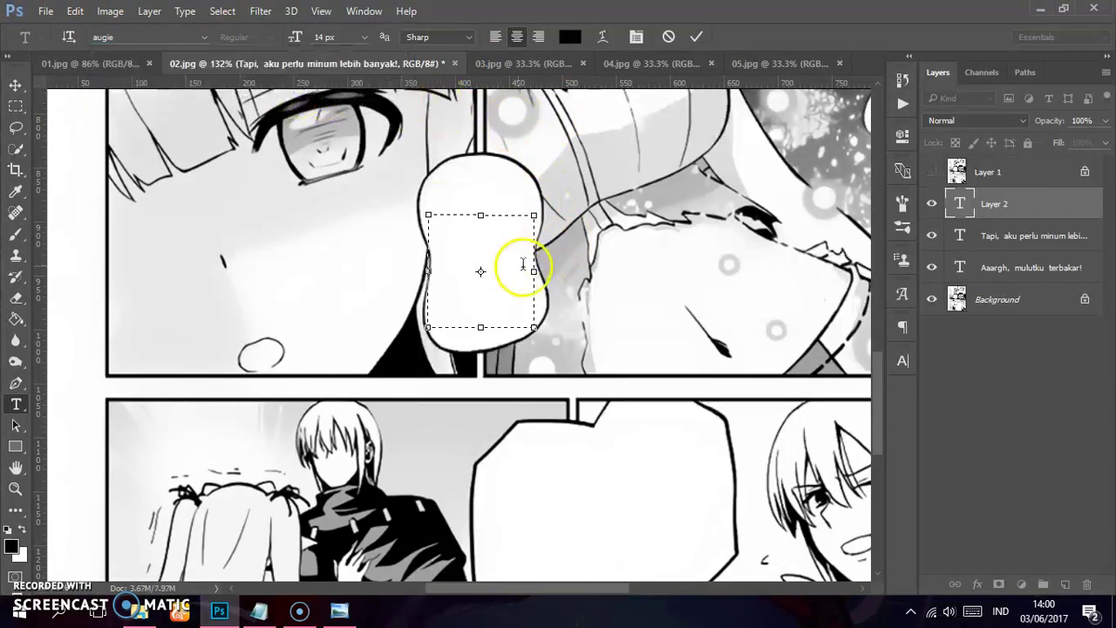
key("Tab")
type("Urgh..")
Step: Fit the box around Urgh..., commit it, centre it in the bubble and enlarge it
scroll(521, 251, "up", 3)
left_click_drag(535, 189, 458, 326)
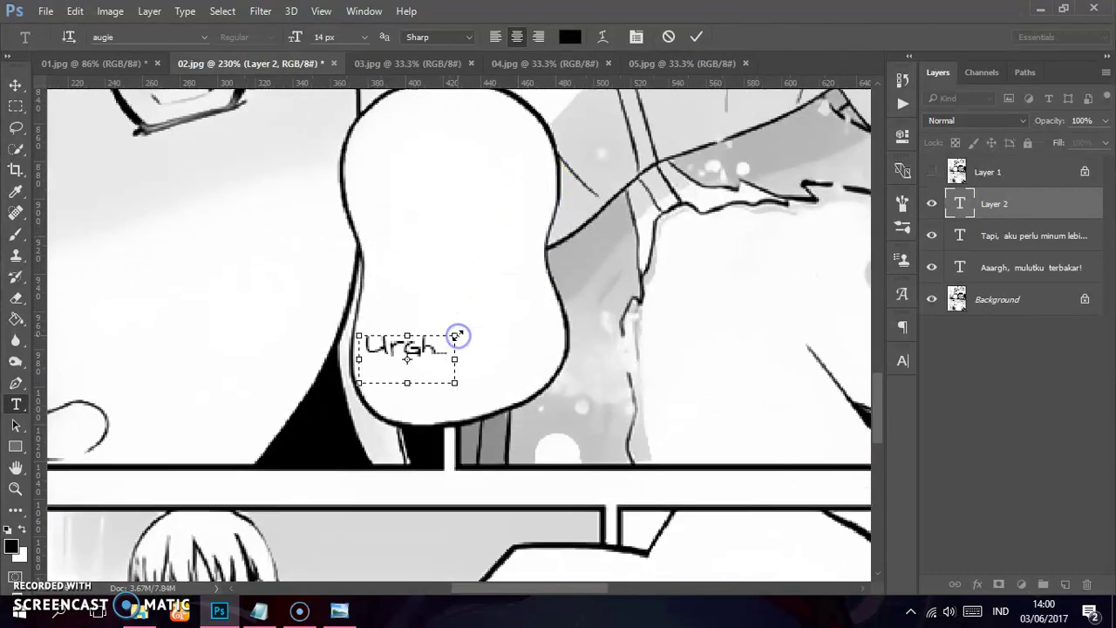
key("ctrl+Return")
key("v")
left_click_drag(460, 308, 537, 214)
key("ctrl+t")
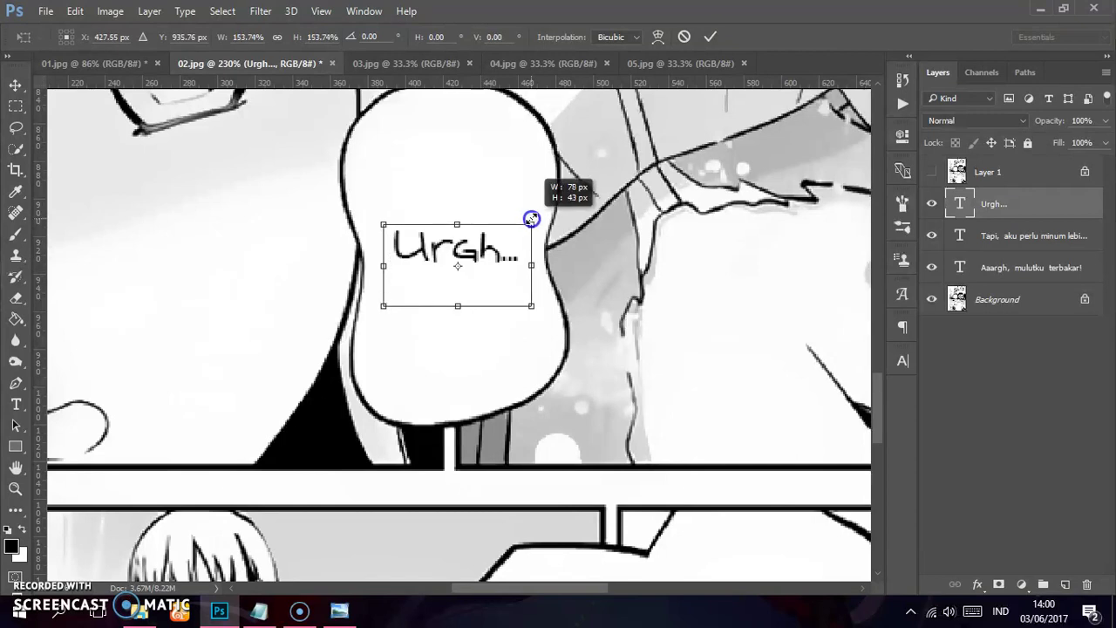
key("Return")
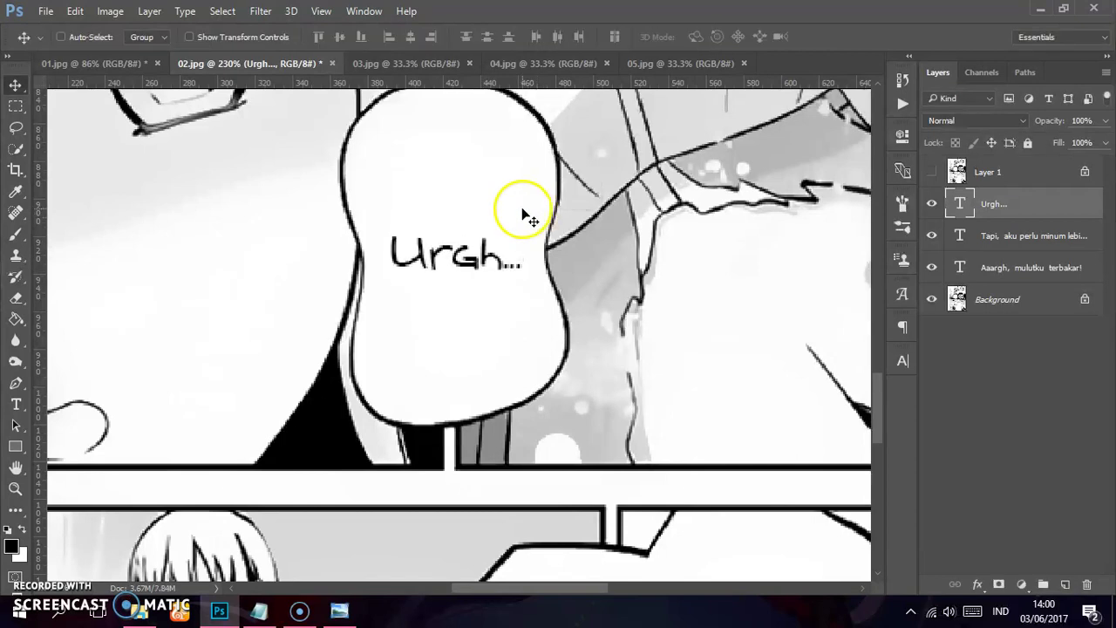
Step: Scroll down to bring the bottom panel's speech bubbles into view
scroll(525, 216, "down", 5)
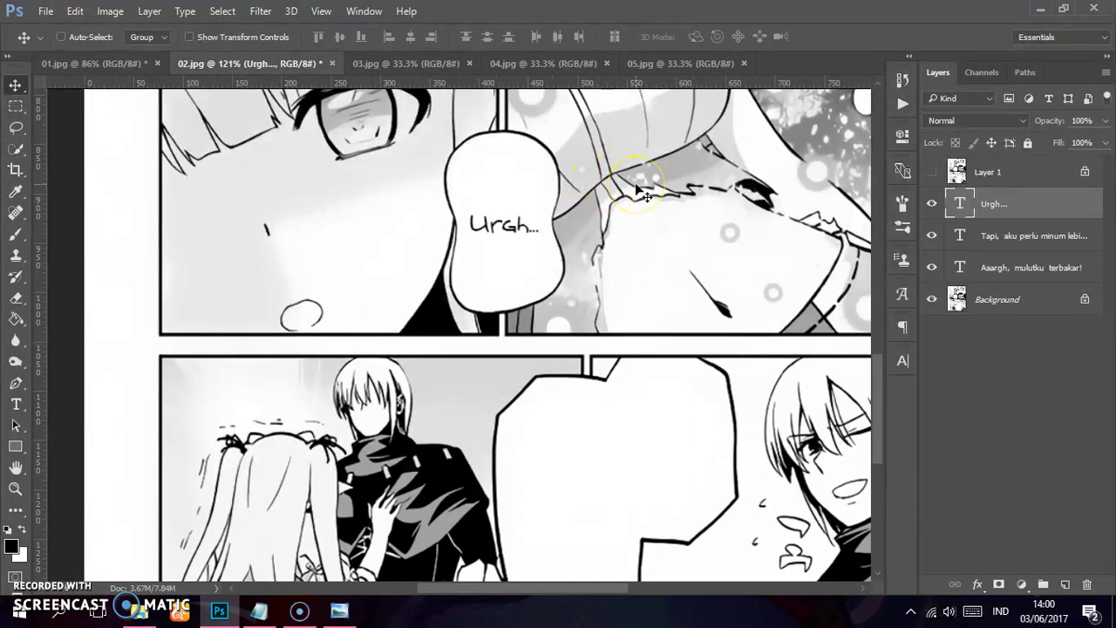
scroll(610, 235, "down", 2)
scroll(641, 284, "down", 3)
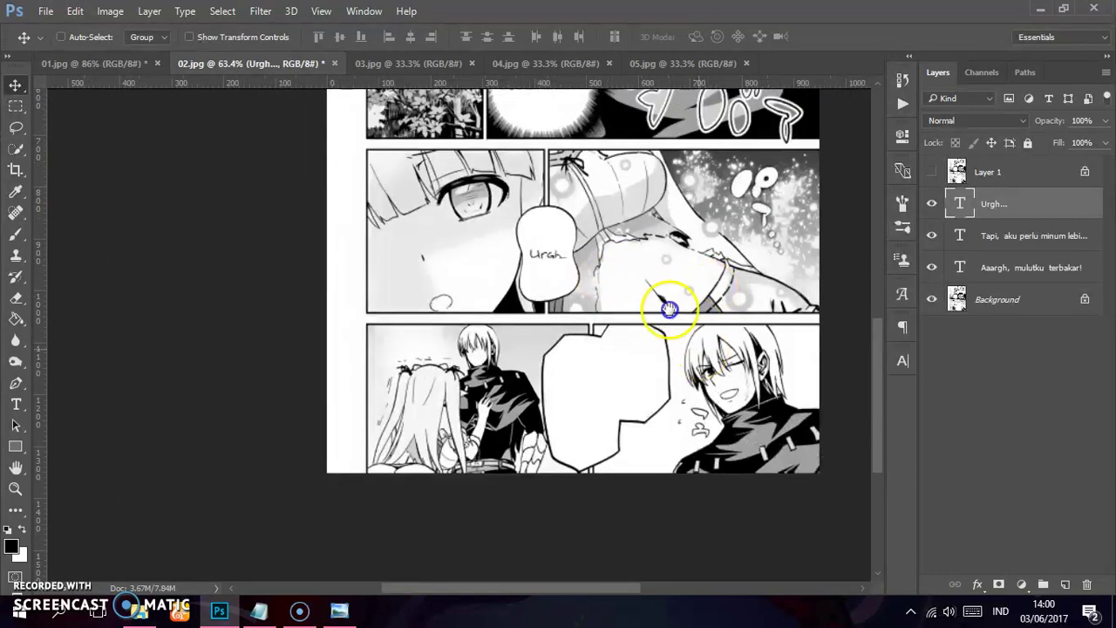
left_click_drag(668, 309, 627, 258)
scroll(548, 323, "up", 2)
scroll(561, 319, "up", 4)
Step: Draw a text box in the right bottom bubble and set its font to Wild Words
key("t")
left_click_drag(496, 146, 625, 294)
left_click(184, 41)
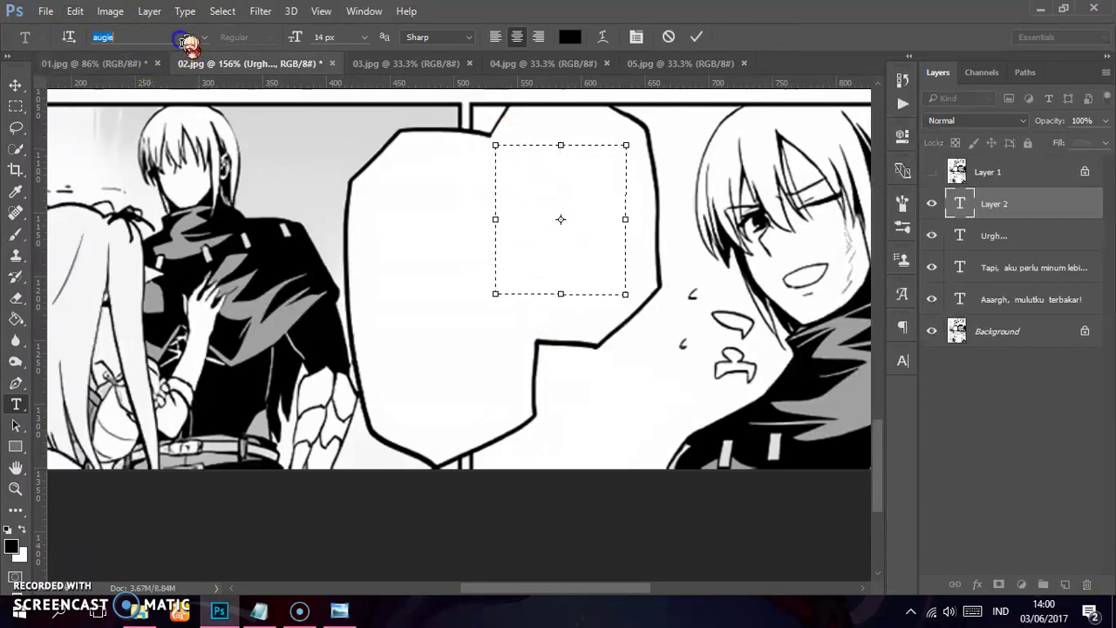
left_click(204, 37)
type("wild")
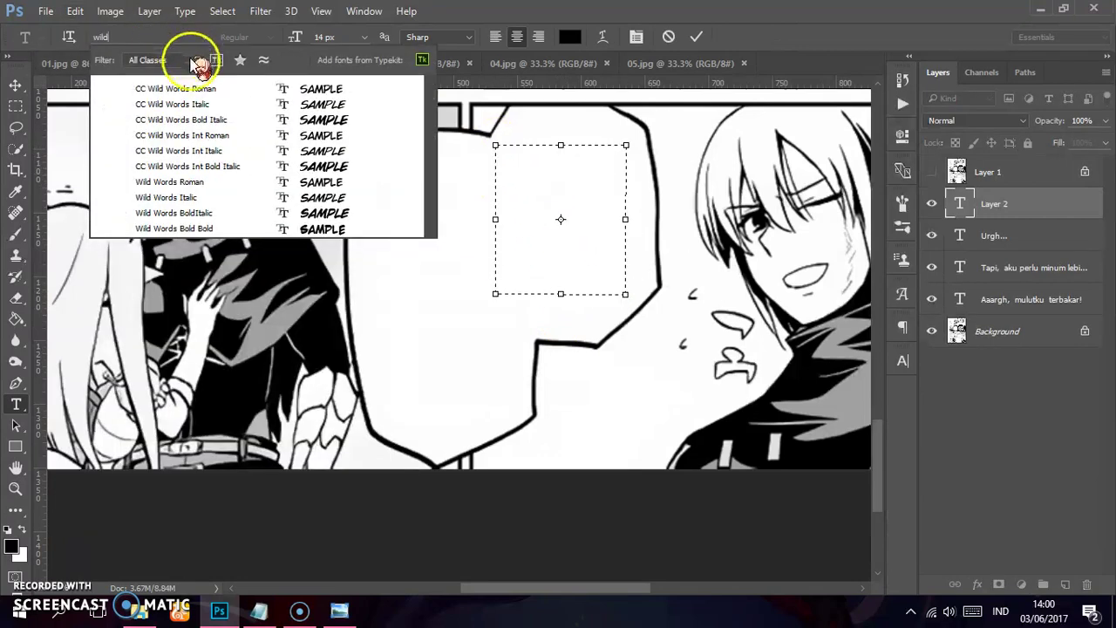
left_click(201, 182)
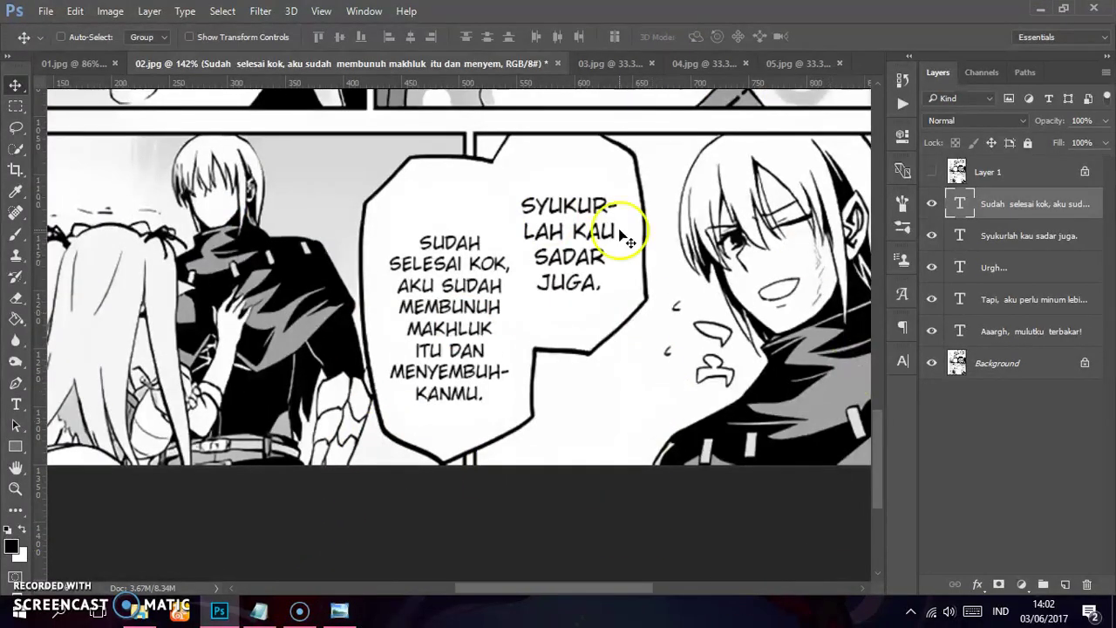
Step: Centre the bottom bubbles and set a thin size-3 brush on the Background layer
scroll(665, 279, "down", 2, "alt")
scroll(654, 294, "down", 2, "alt")
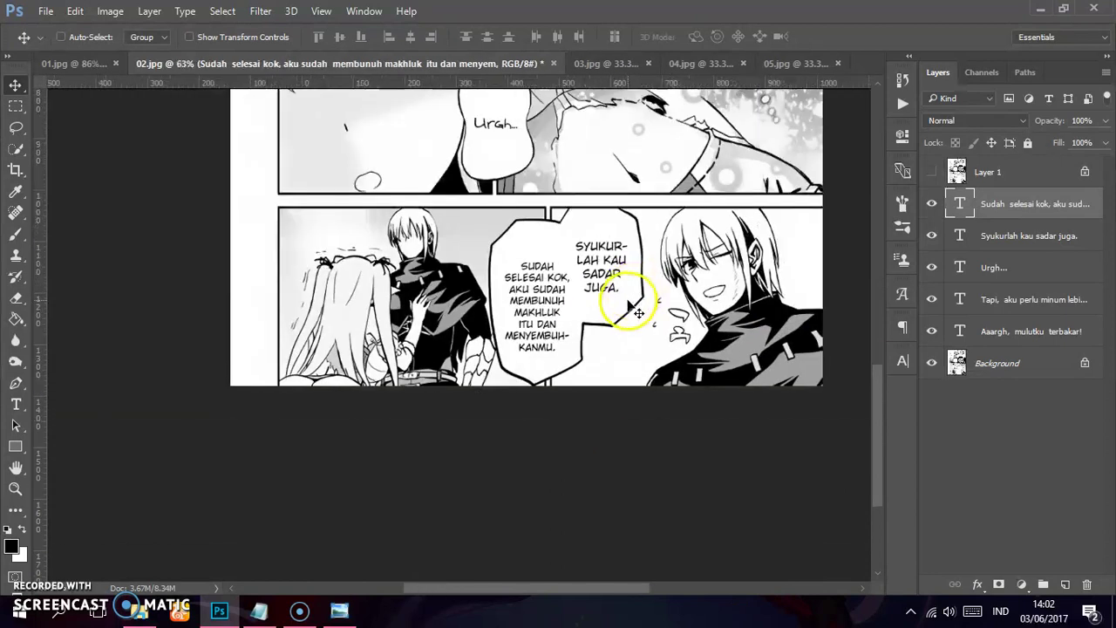
scroll(630, 294, "down", 1, "alt")
left_click_drag(643, 192, 621, 256)
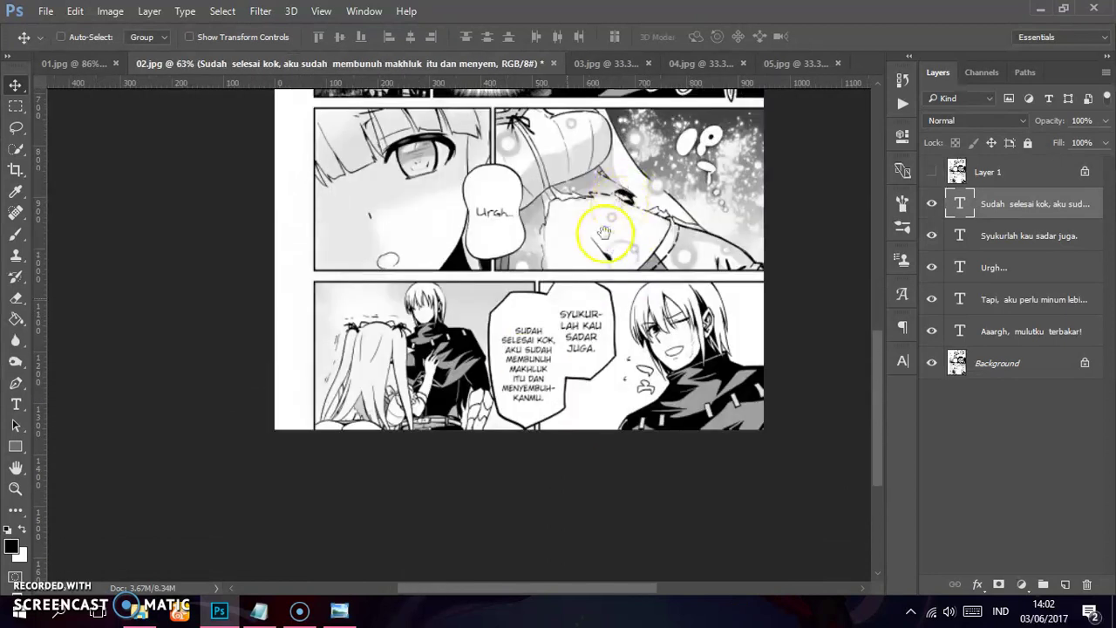
scroll(614, 231, "up", 2, "alt")
scroll(616, 279, "up", 2, "alt")
scroll(618, 278, "up", 2, "alt")
left_click_drag(617, 277, 595, 281)
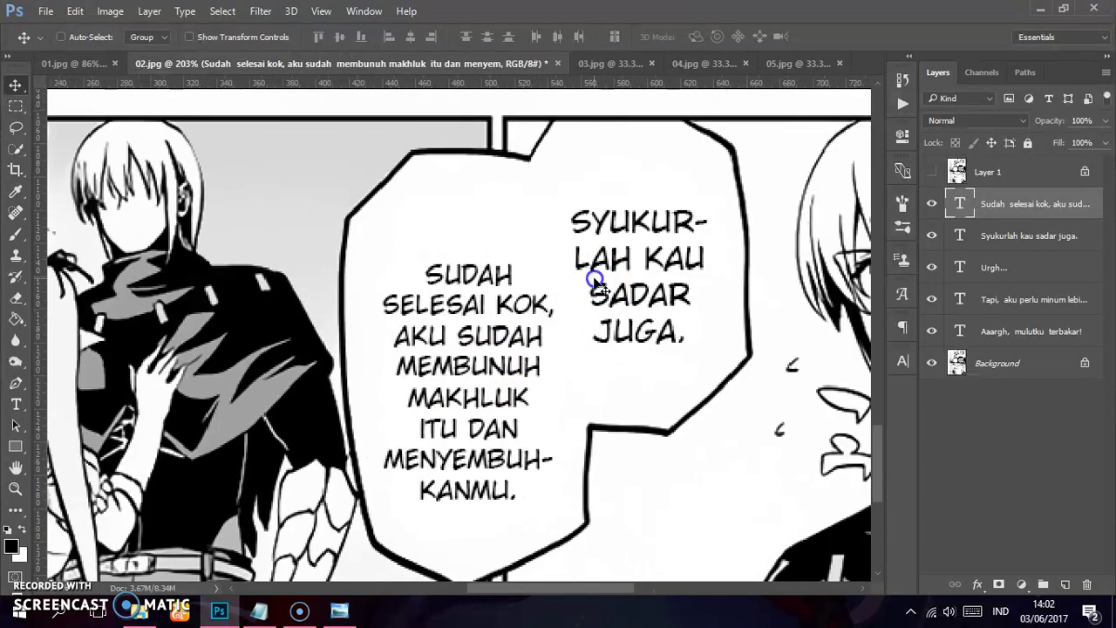
key("b")
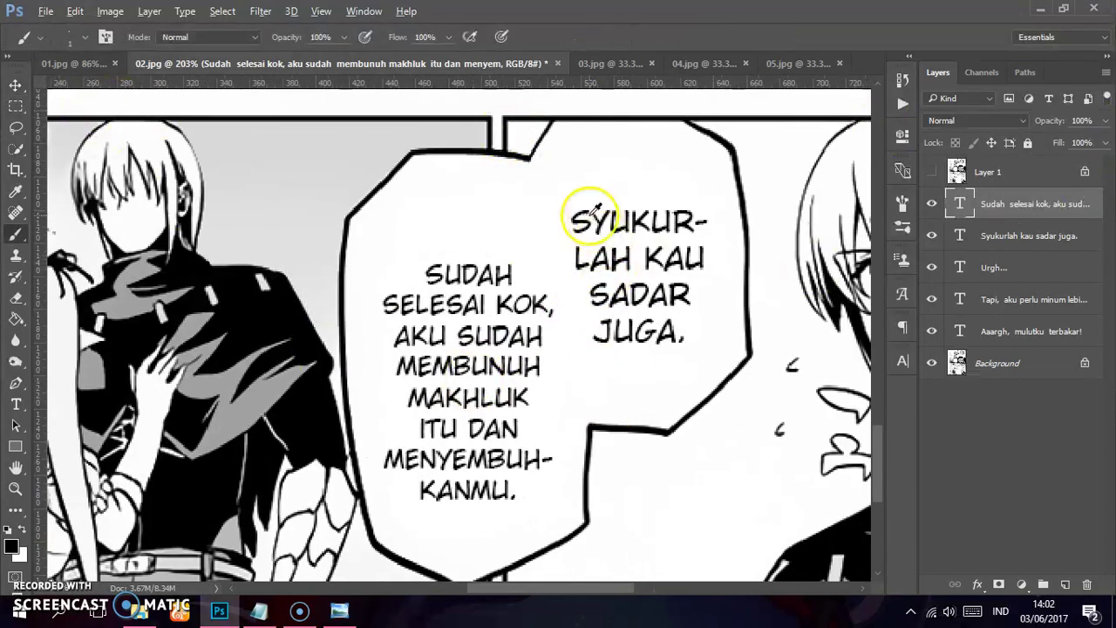
left_click(957, 367)
right_click(515, 196, "alt")
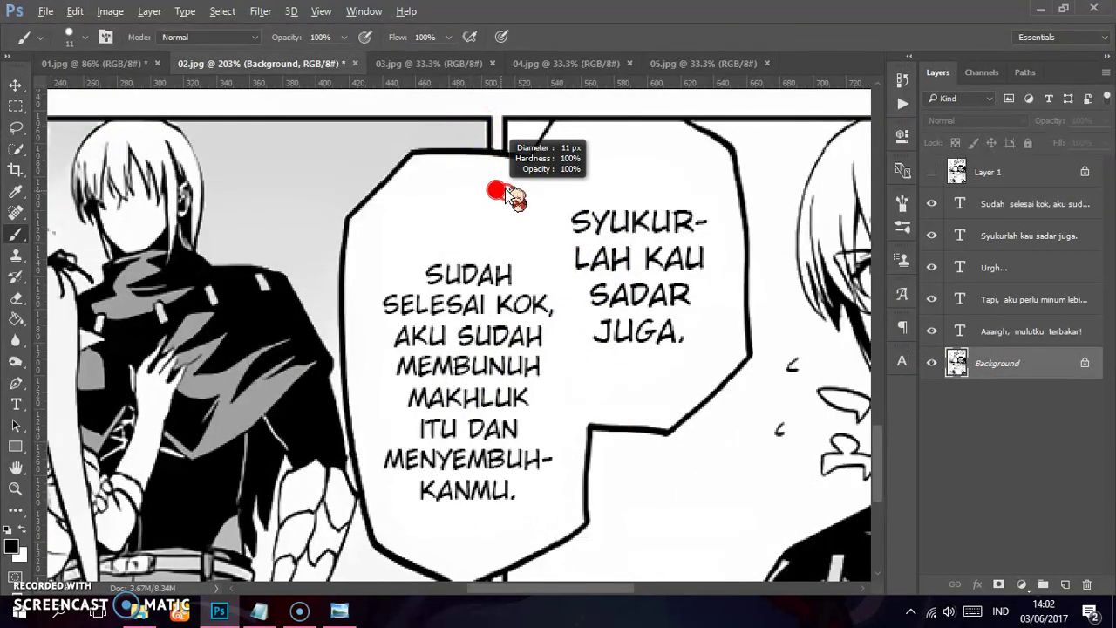
left_click_drag(504, 195, 499, 190)
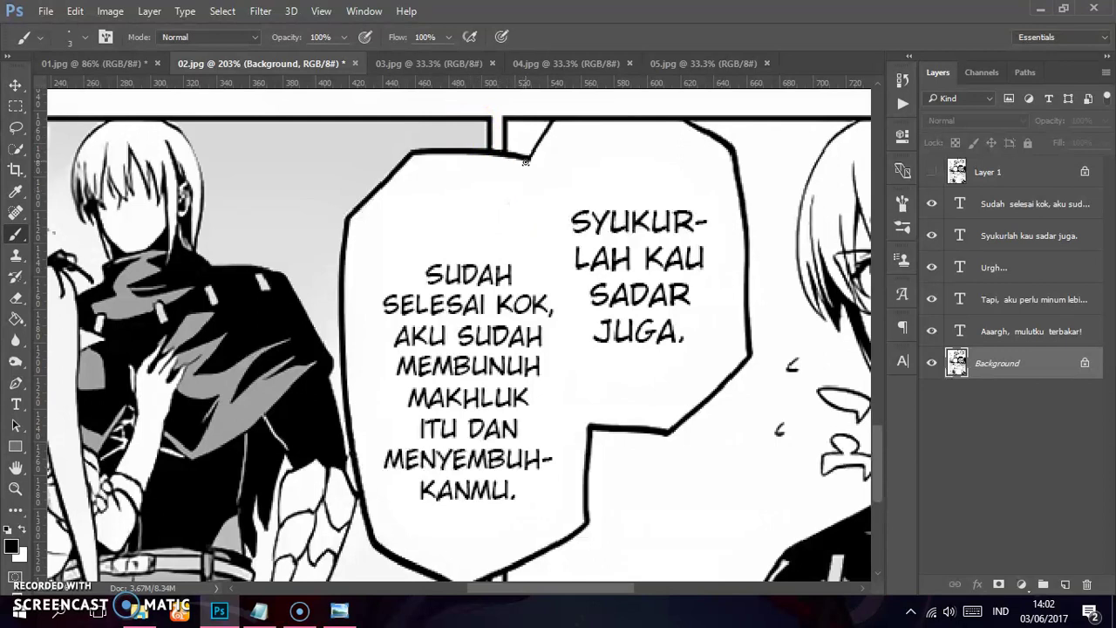
Step: Paint a straight black dividing line between the two bubbles, replacing an uneven stroke
left_click_drag(564, 327, 583, 407)
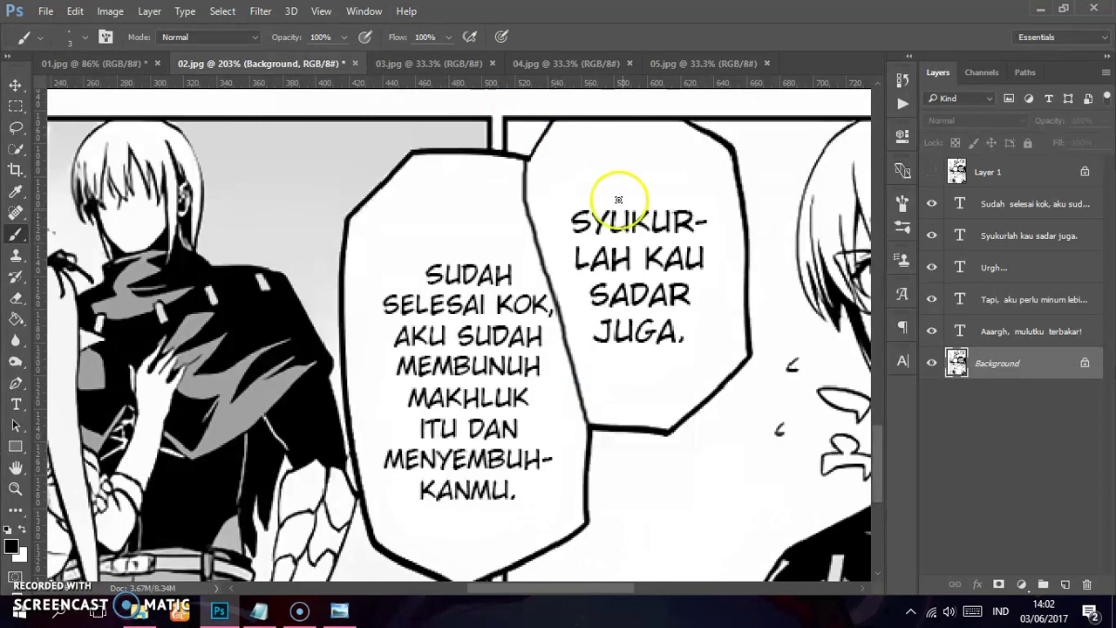
key("ctrl+z")
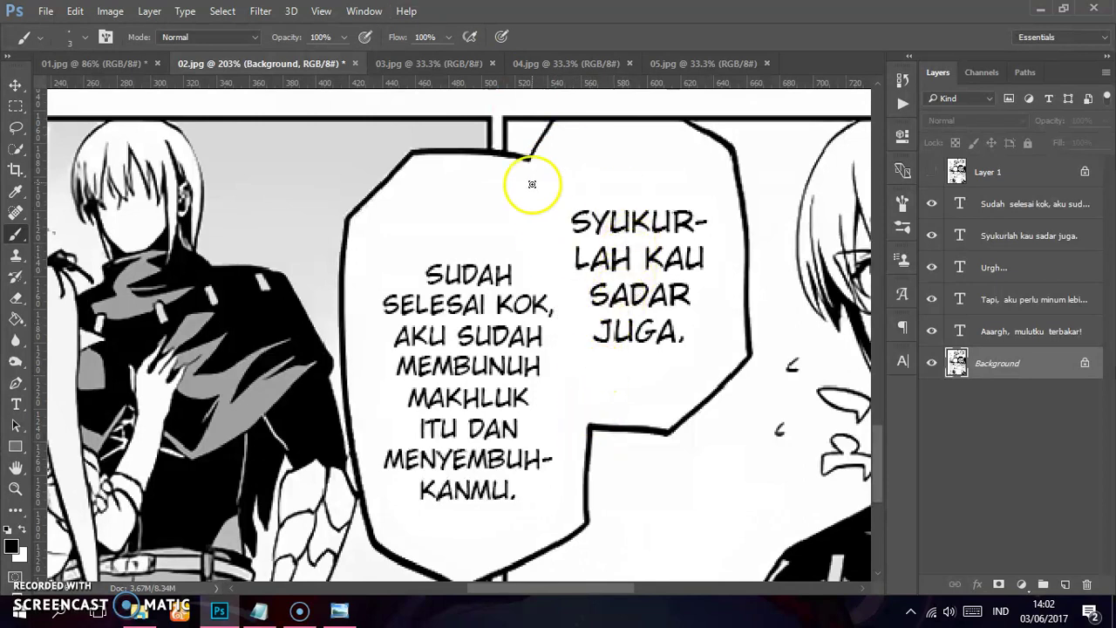
left_click(525, 157, "shift")
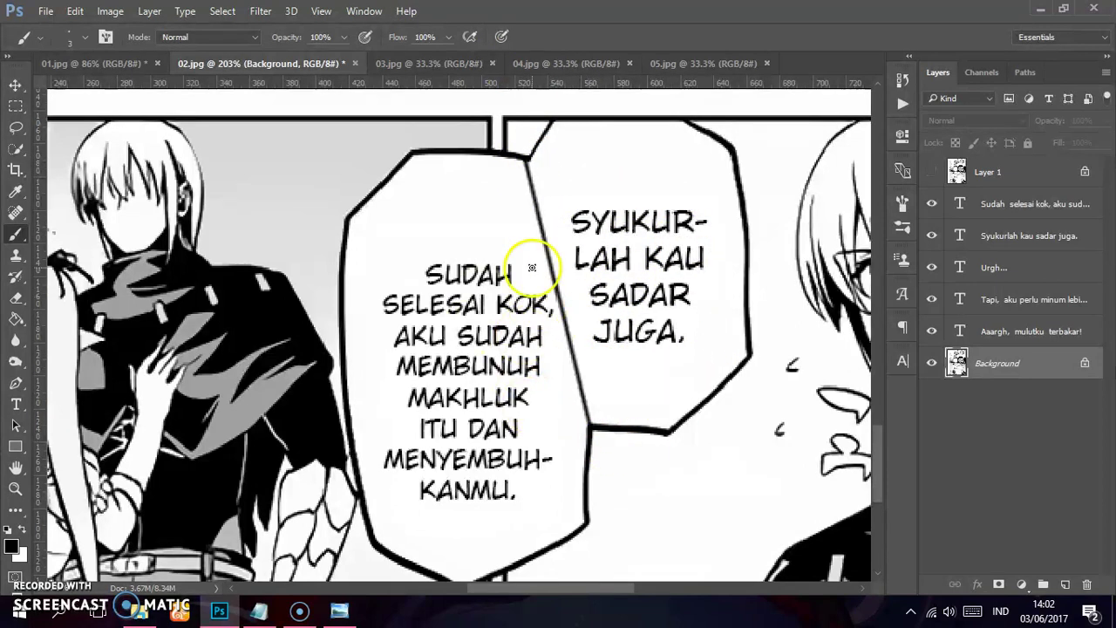
scroll(528, 266, "down", 3)
Step: With the Move tool, nudge the Sudah selesai kok text one pixel left and down
key("v")
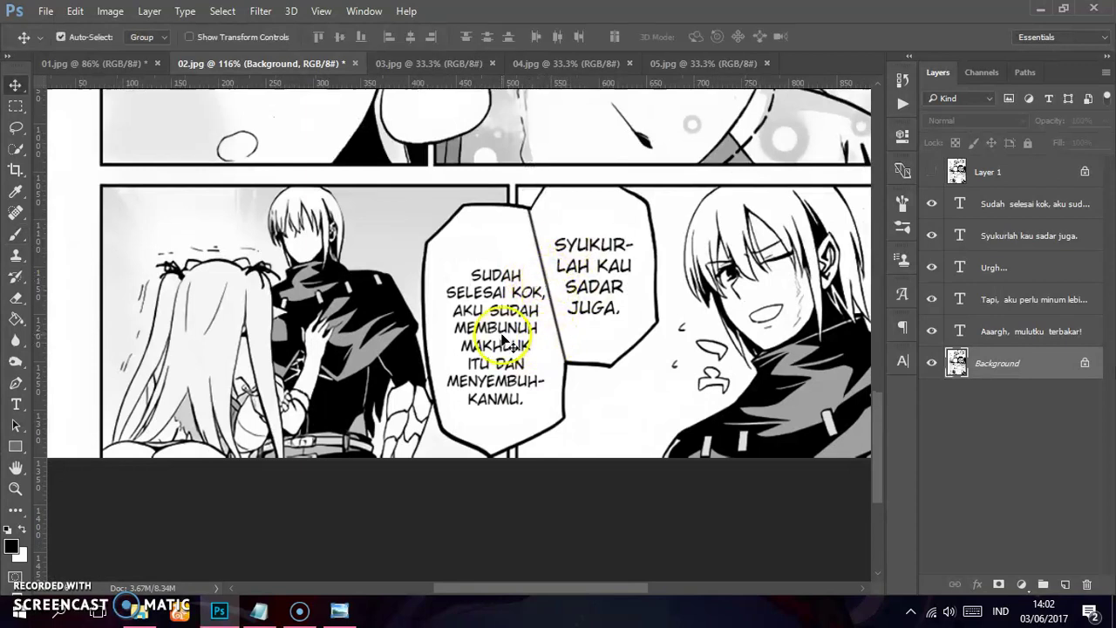
left_click(498, 336)
scroll(397, 384, "up", 2)
key("Left")
key("Left")
key("Left")
key("Down")
key("Down")
key("Down")
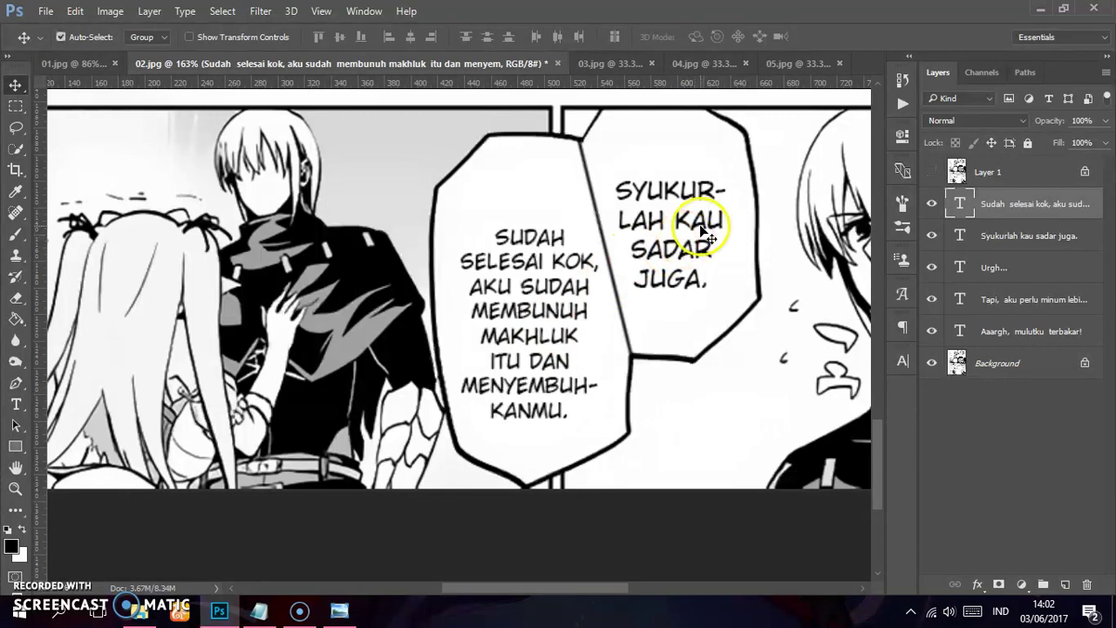
left_click(719, 237, "ctrl")
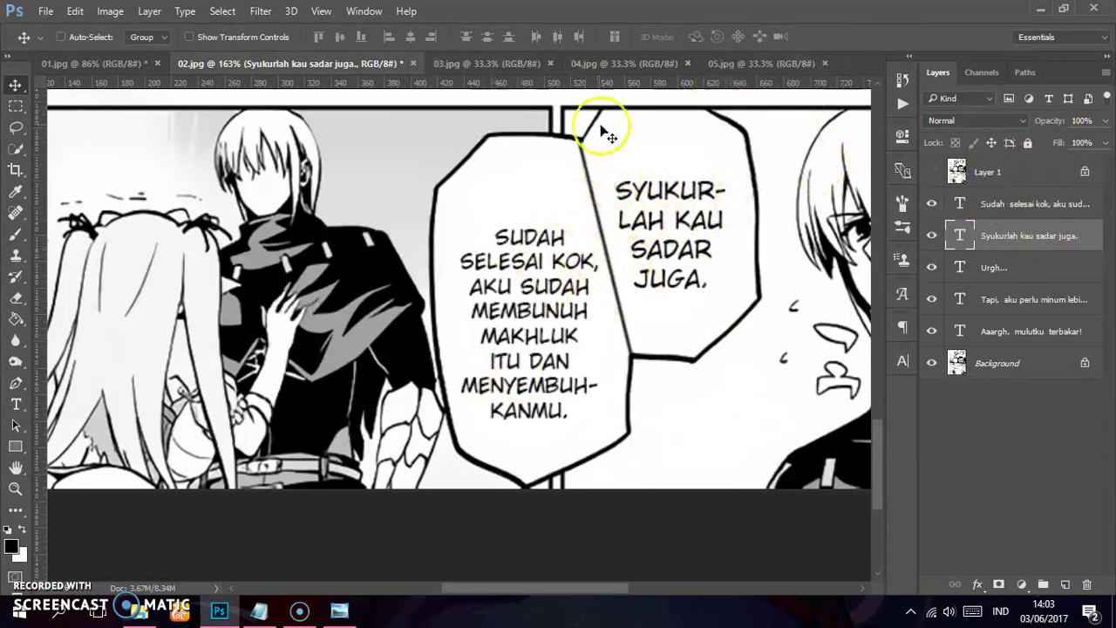
Step: Revert the History to the Nudge state before the stray brush strokes
left_click(902, 83)
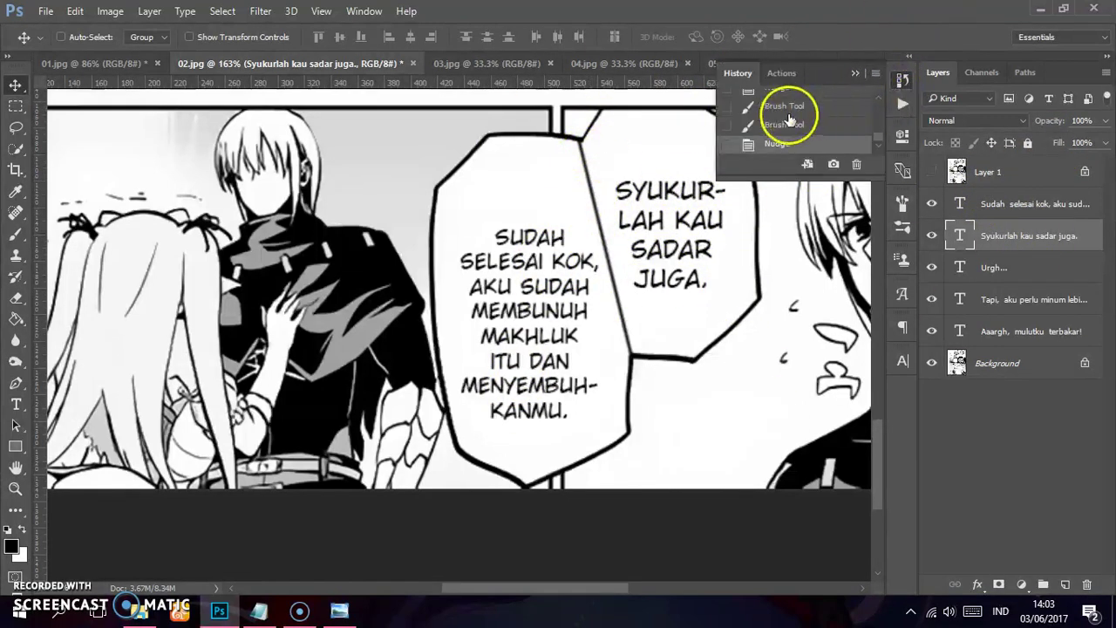
left_click(791, 94)
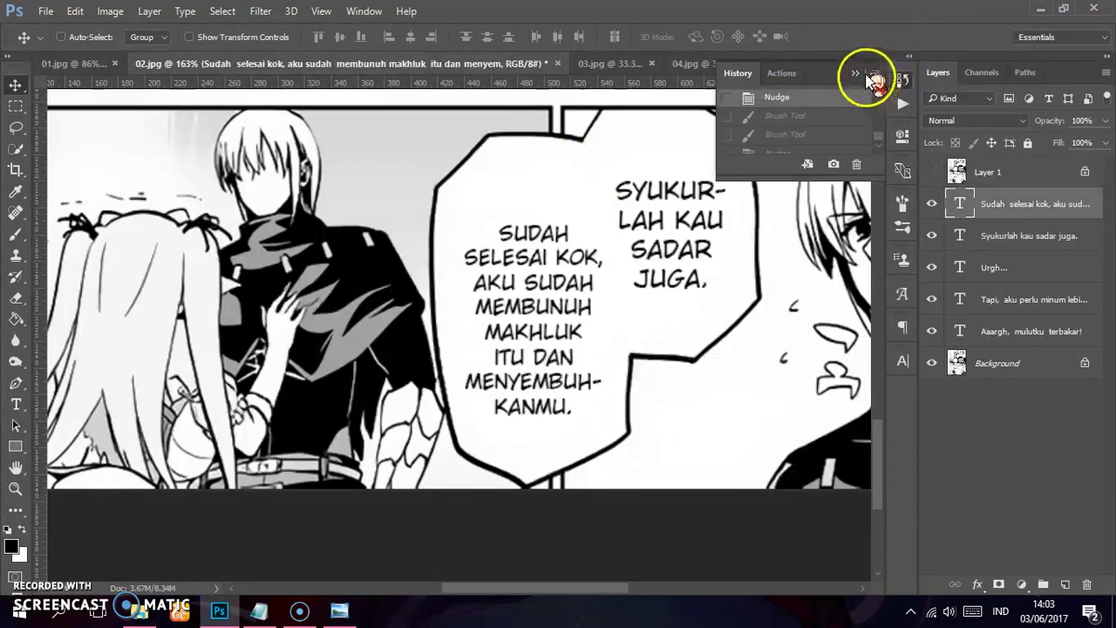
left_click(902, 79)
Step: Nudge the Sudah selesai text left and down, and the Syukurlah text right and up
left_click(558, 288)
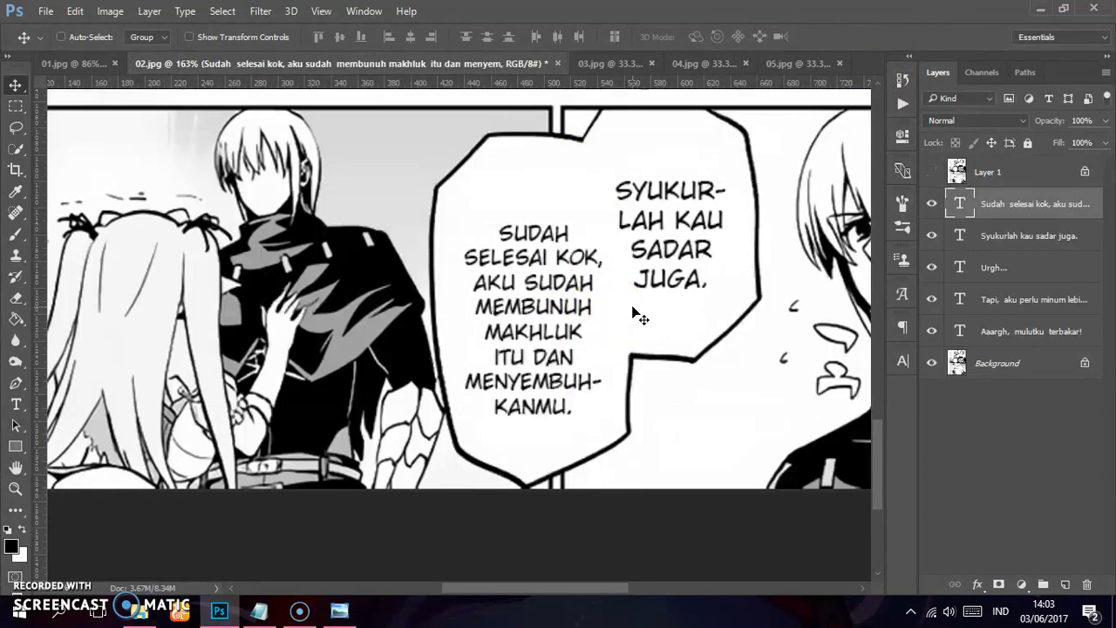
key("Left")
key("Down")
key("Down")
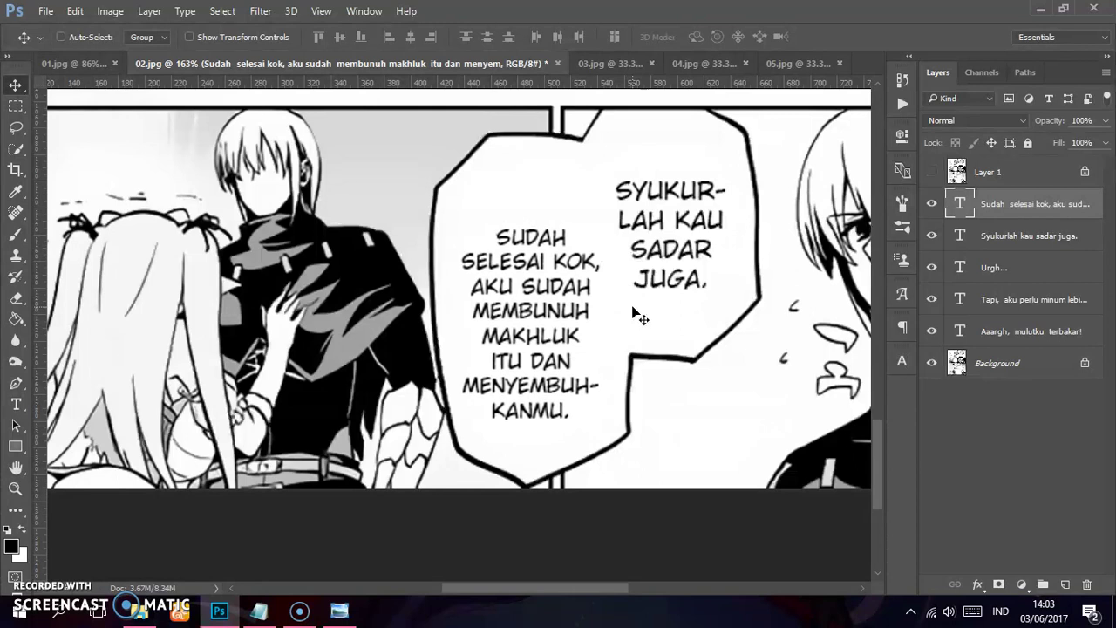
key("Down")
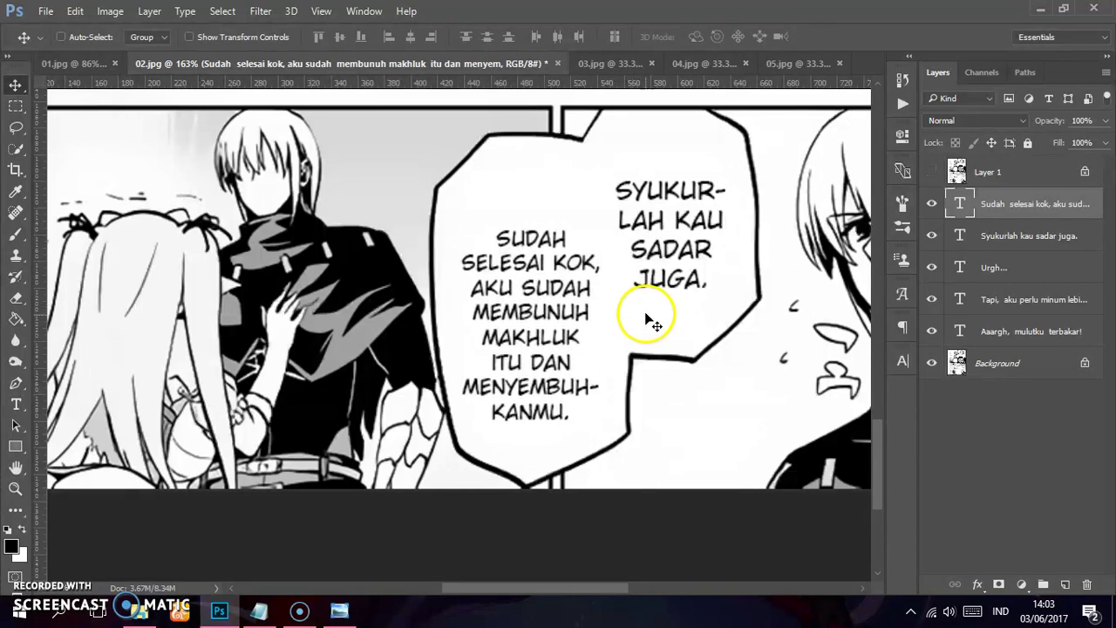
left_click(685, 209, "ctrl")
key("Right")
key("Up")
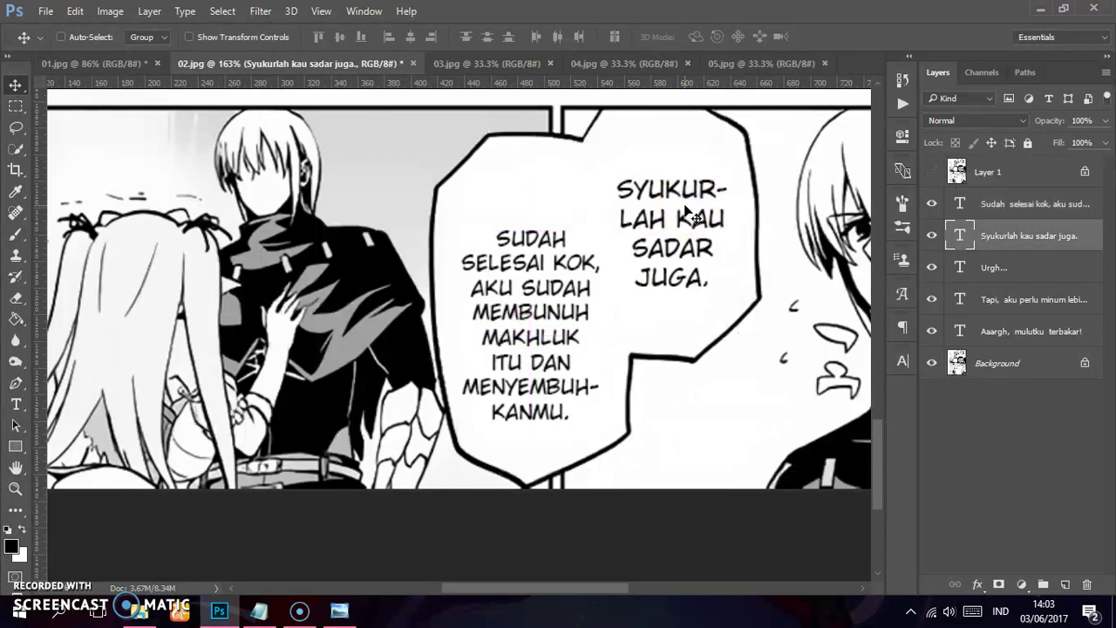
key("Up")
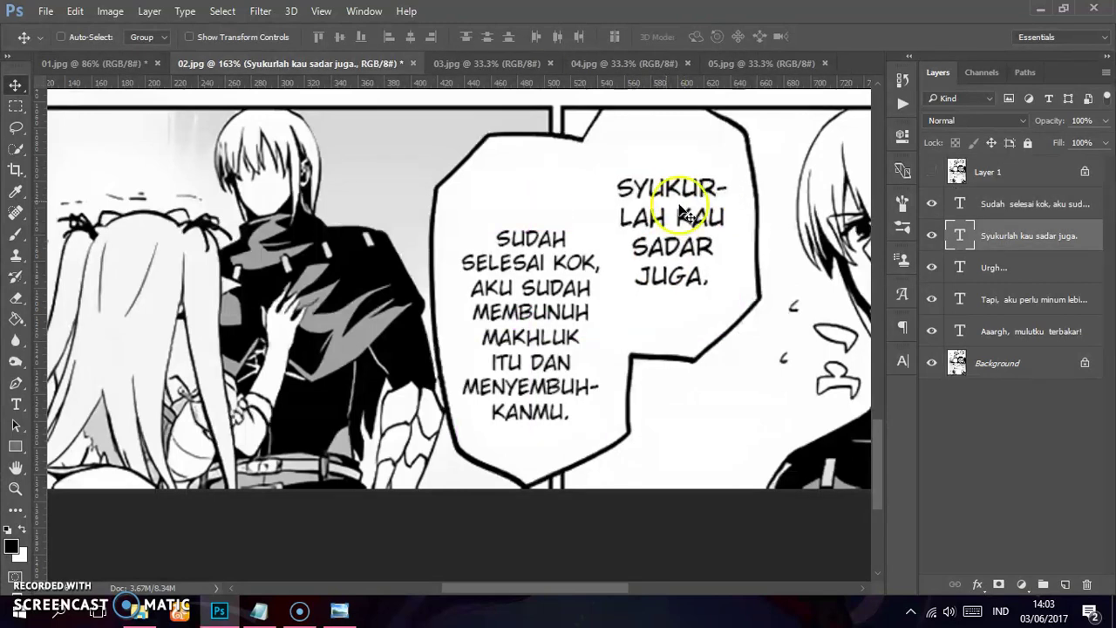
scroll(611, 212, "down", 1)
scroll(660, 162, "up", 1)
scroll(645, 237, "up", 1)
scroll(512, 209, "right", 2)
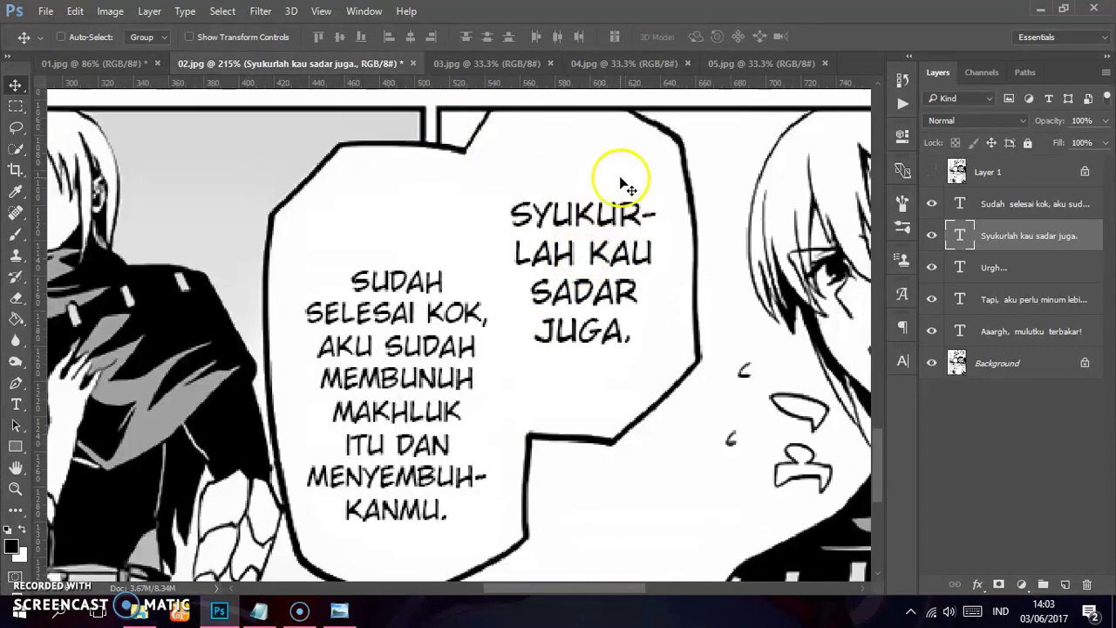
scroll(578, 311, "down", 2)
scroll(587, 311, "down", 2)
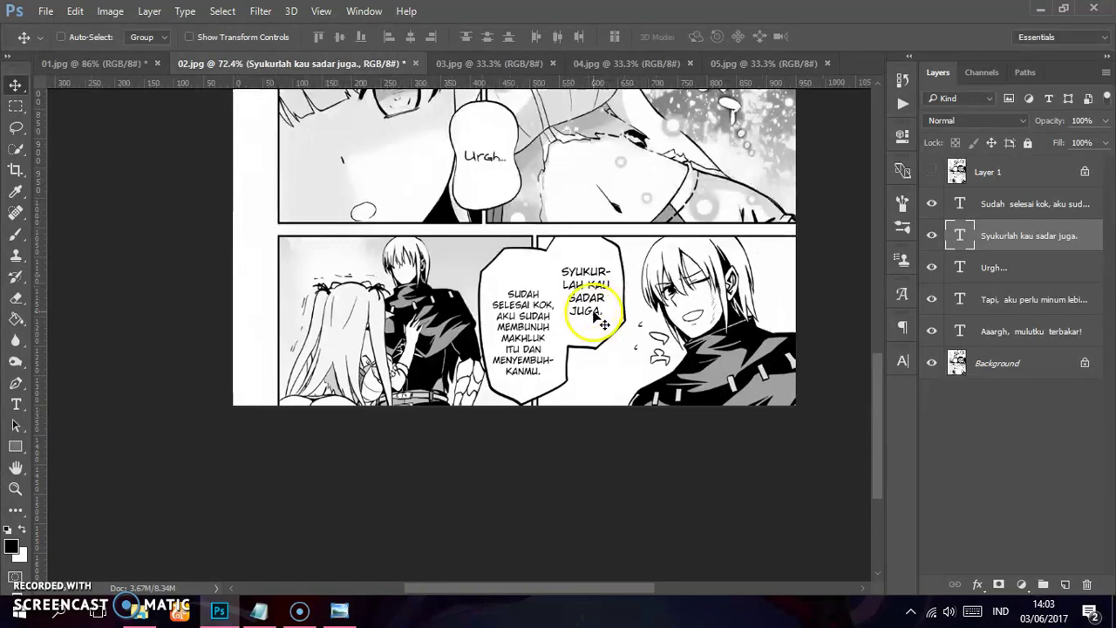
scroll(602, 321, "down", 2)
left_click_drag(566, 154, 516, 436)
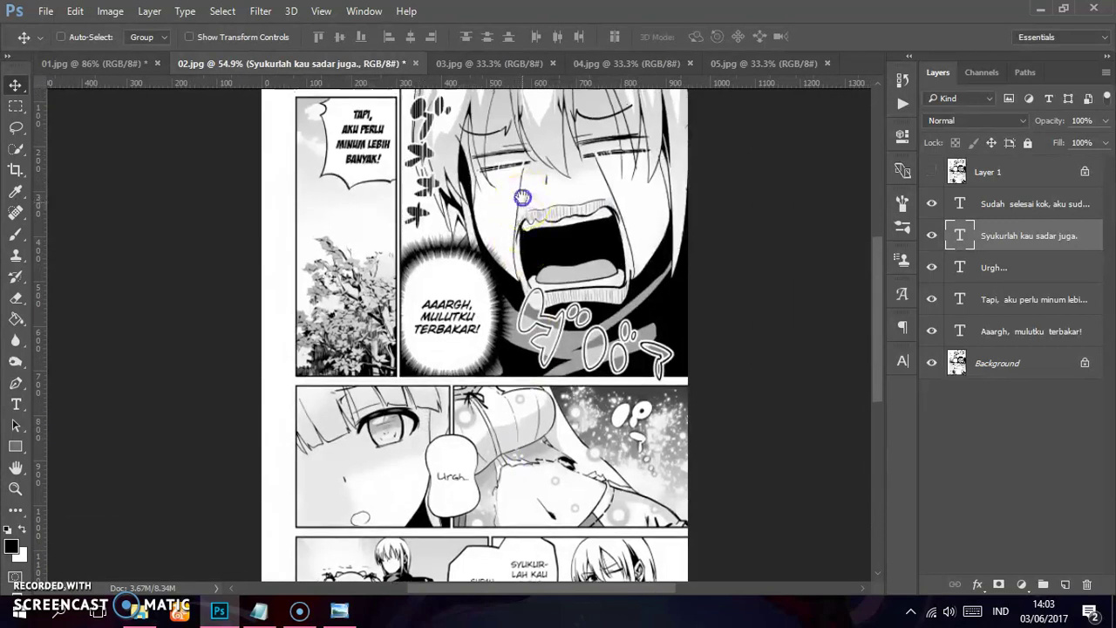
left_click_drag(521, 194, 508, 296)
left_click_drag(493, 387, 483, 106)
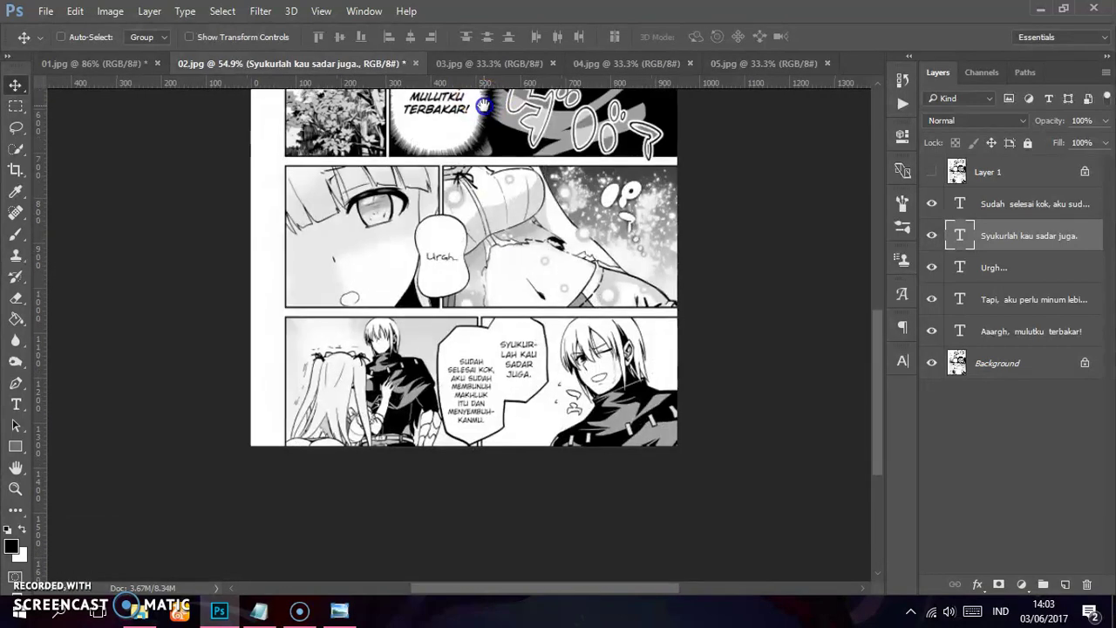
mouse_move(505, 249)
left_mouse_down()
mouse_move(515, 161)
mouse_move(526, 340)
left_mouse_up()
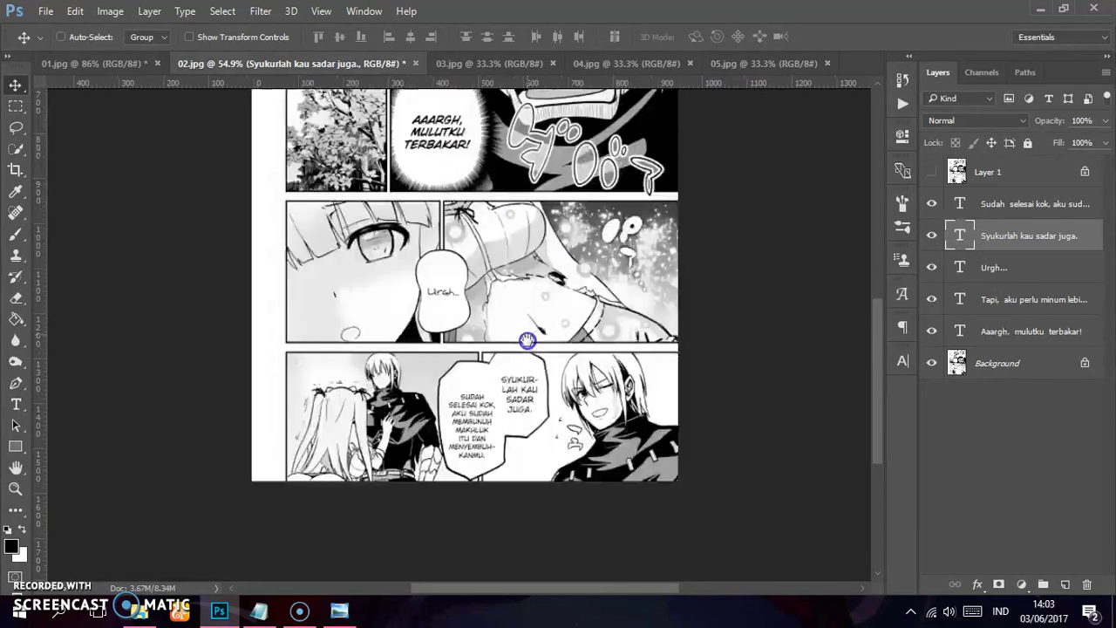
scroll(466, 490, "up", 2)
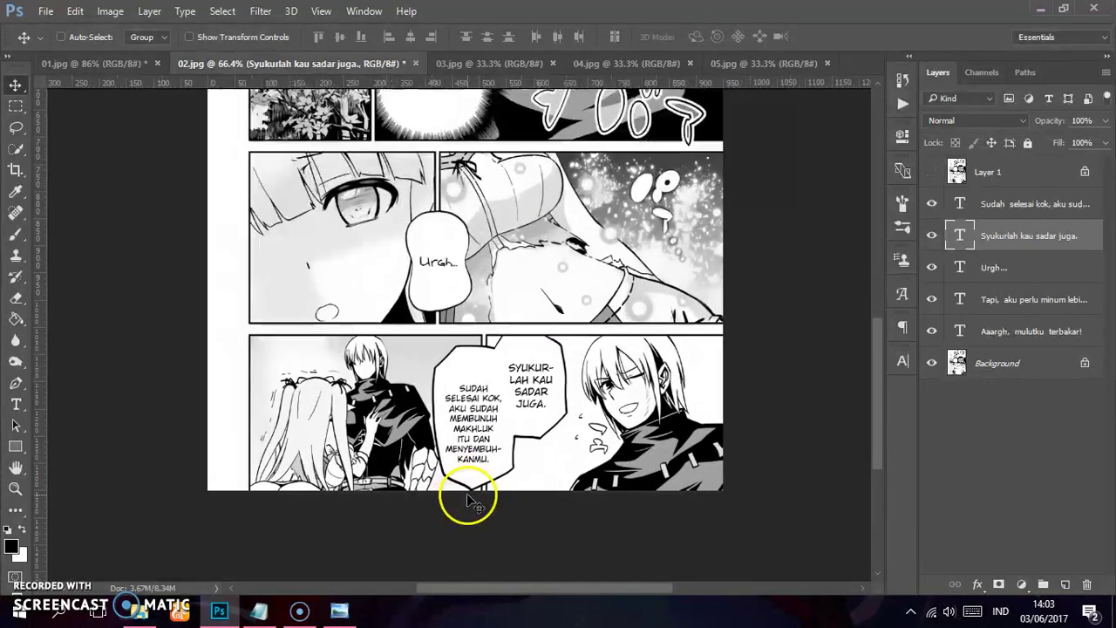
scroll(466, 490, "up", 1)
scroll(466, 490, "up", 1)
scroll(466, 490, "up", 1)
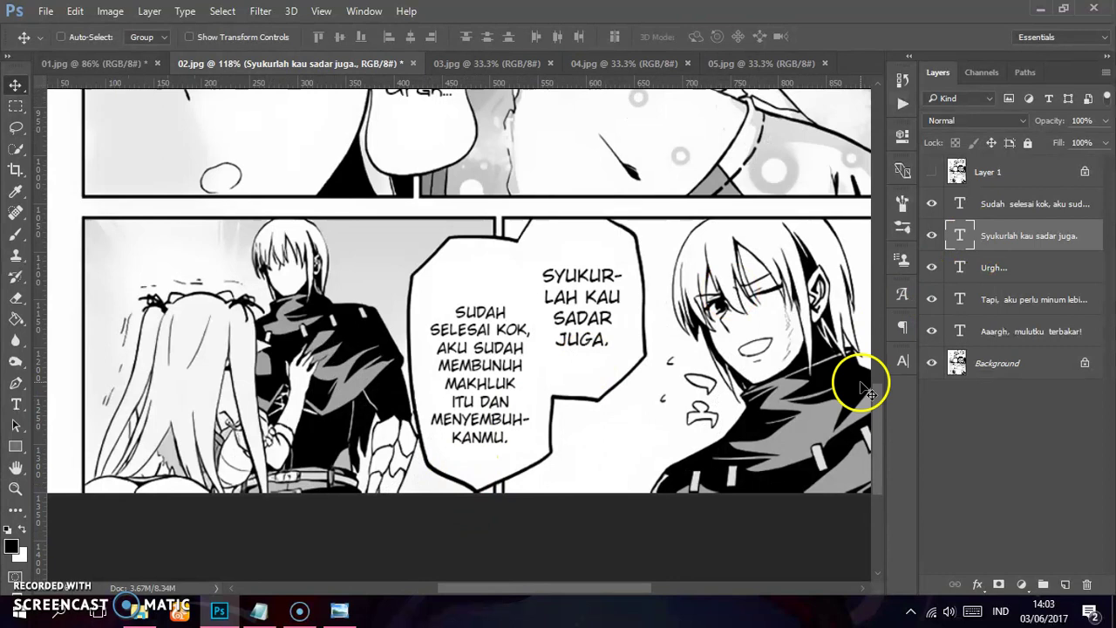
scroll(545, 353, "up", 1)
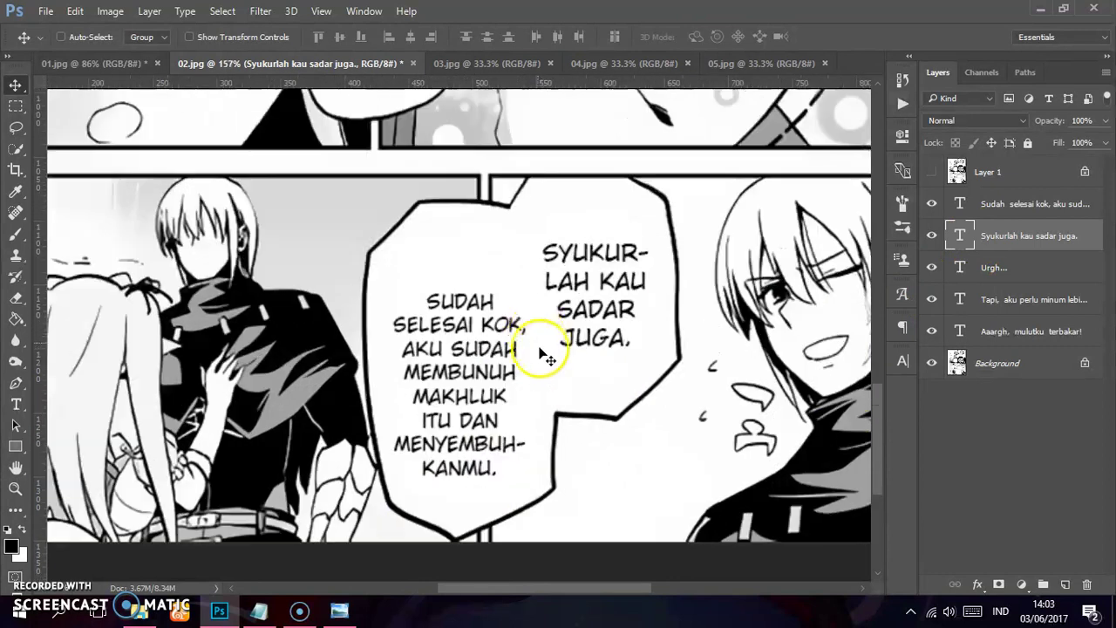
Step: Open the Character panel through Type > Panels > Character Panel
left_click(903, 360)
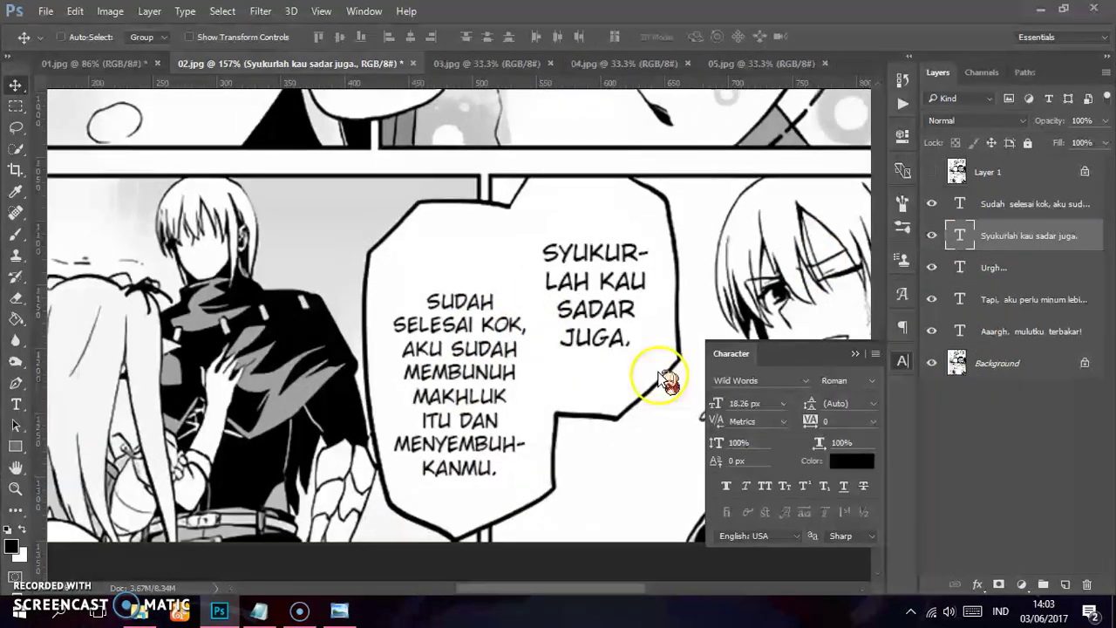
left_click(903, 362)
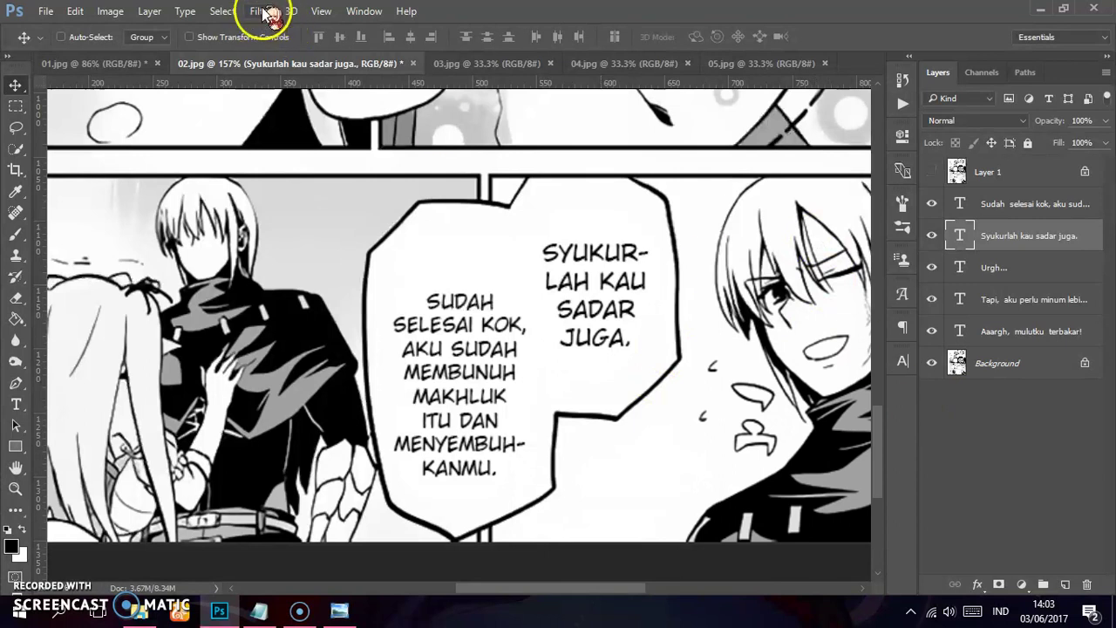
left_click(262, 12)
mouse_move(321, 10)
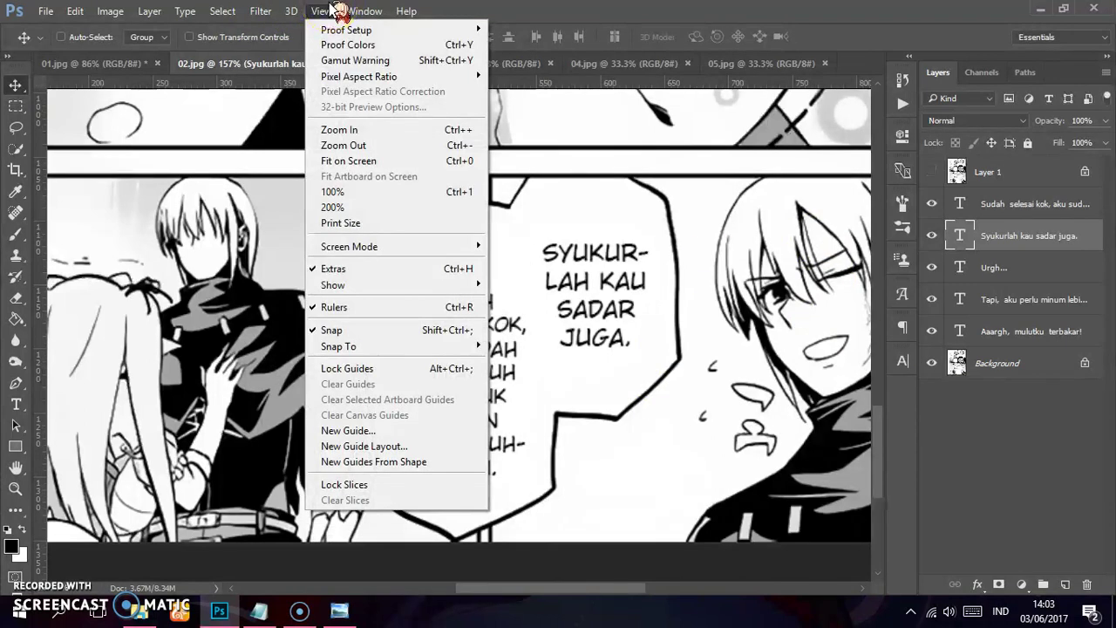
mouse_move(333, 286)
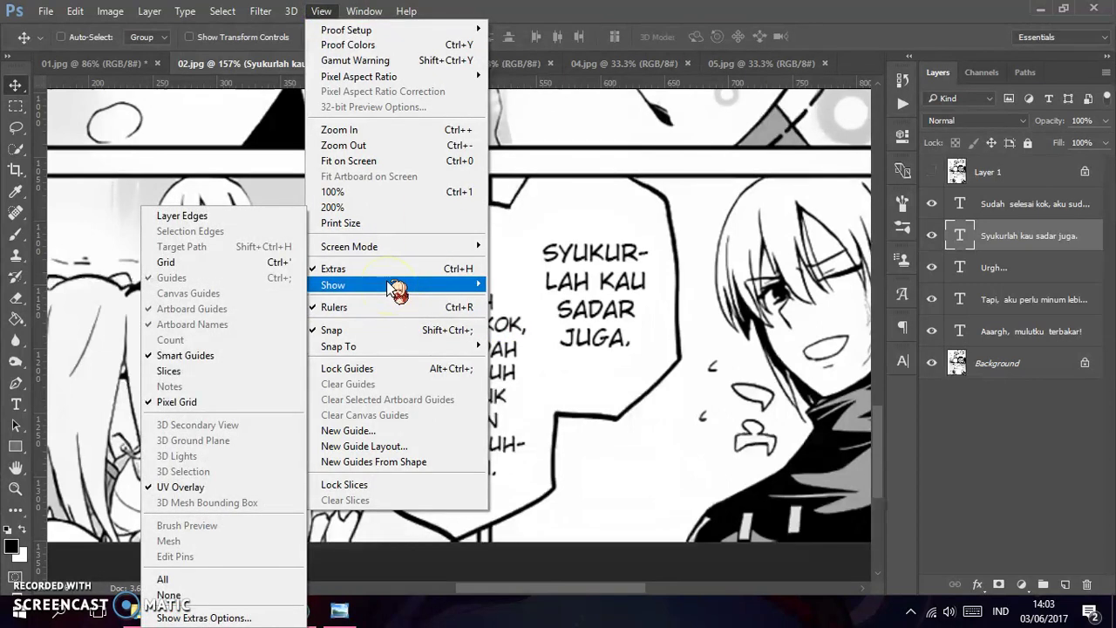
left_click(321, 11)
left_click(260, 11)
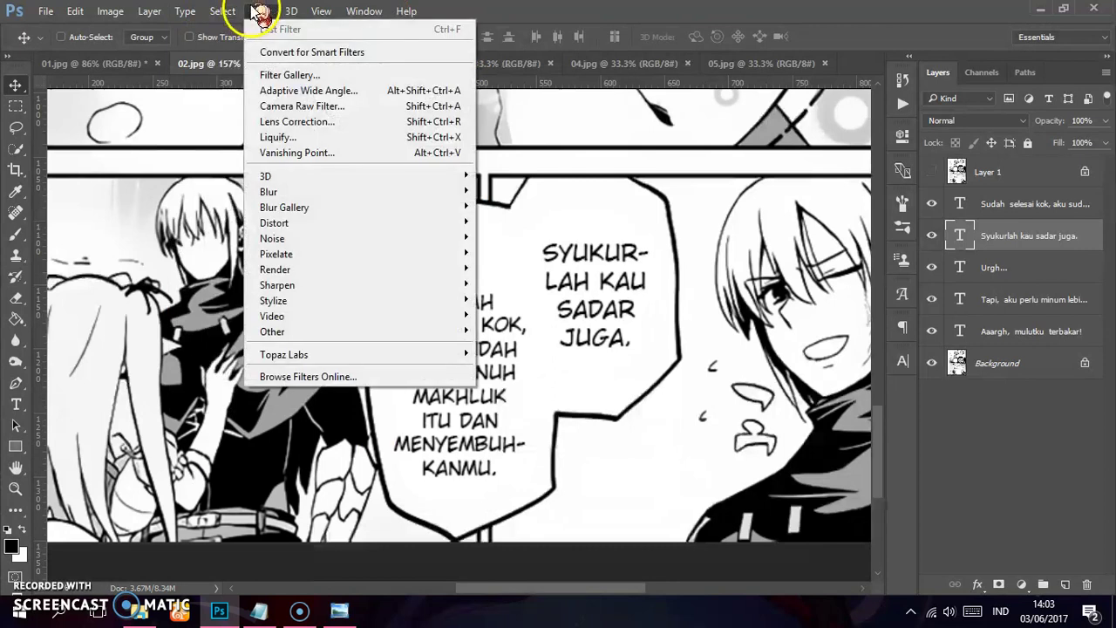
left_click(260, 11)
left_click(149, 12)
left_click(150, 15)
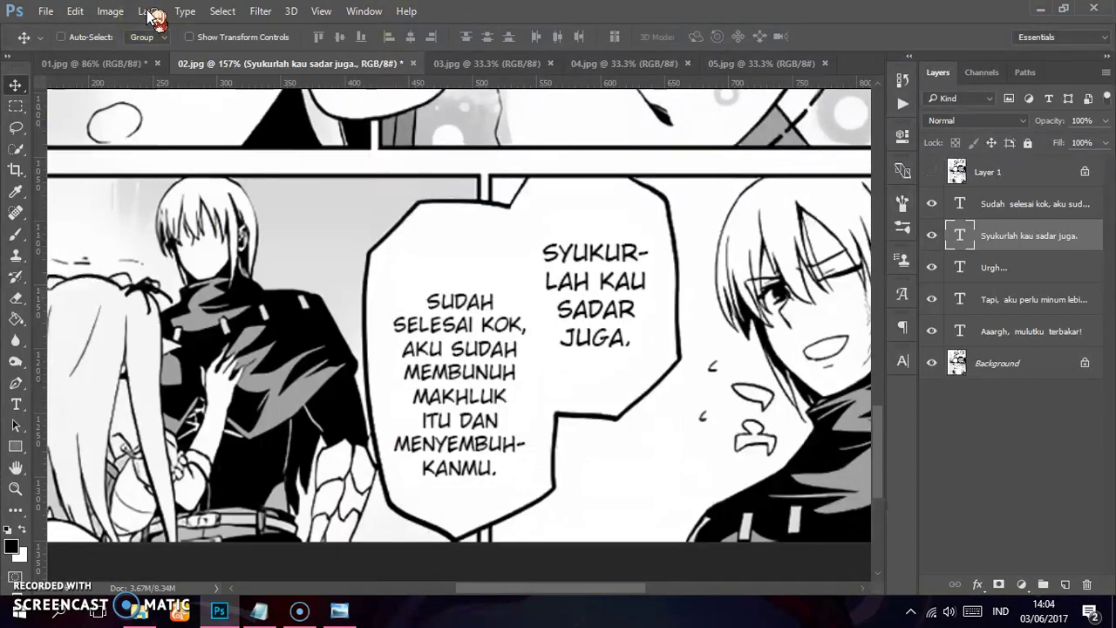
left_click(184, 12)
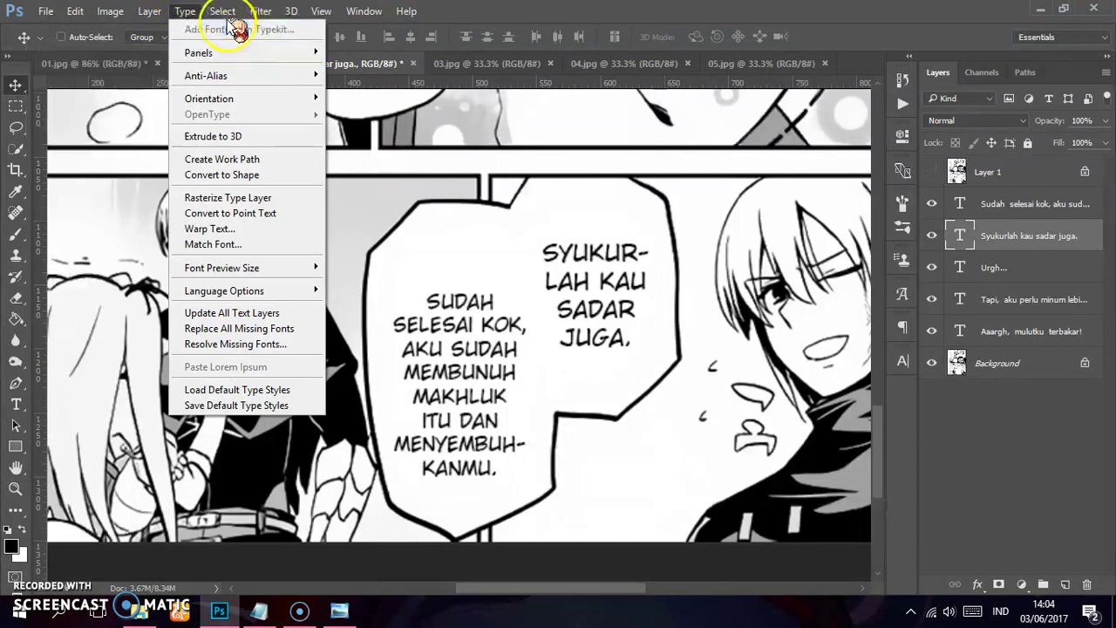
left_click(185, 11)
mouse_move(199, 52)
left_click(185, 11)
left_click(216, 50)
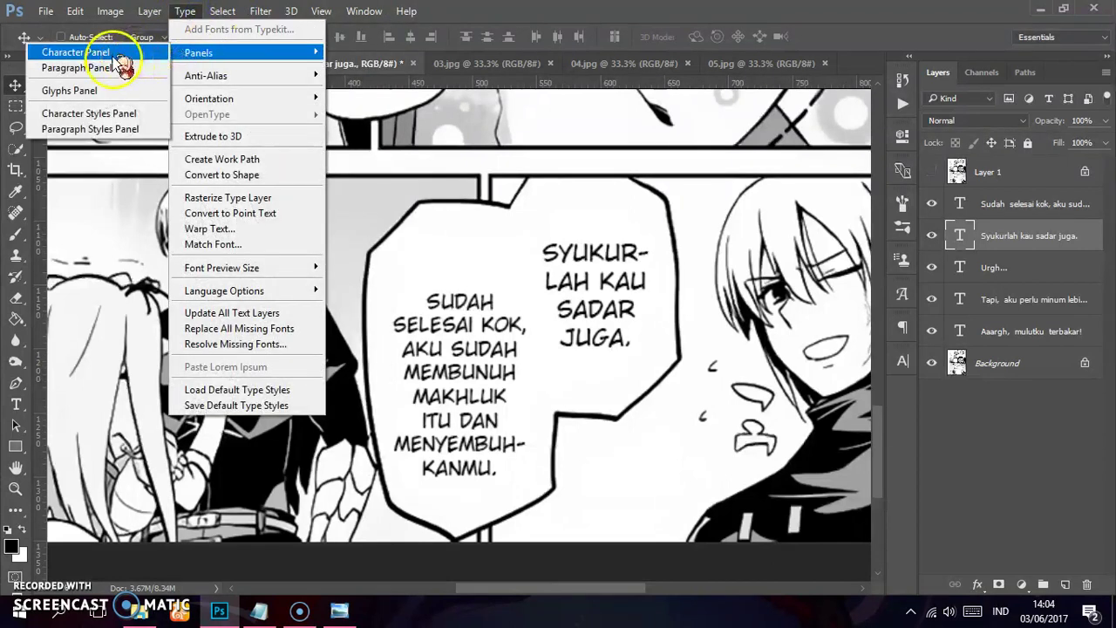
left_click(116, 56)
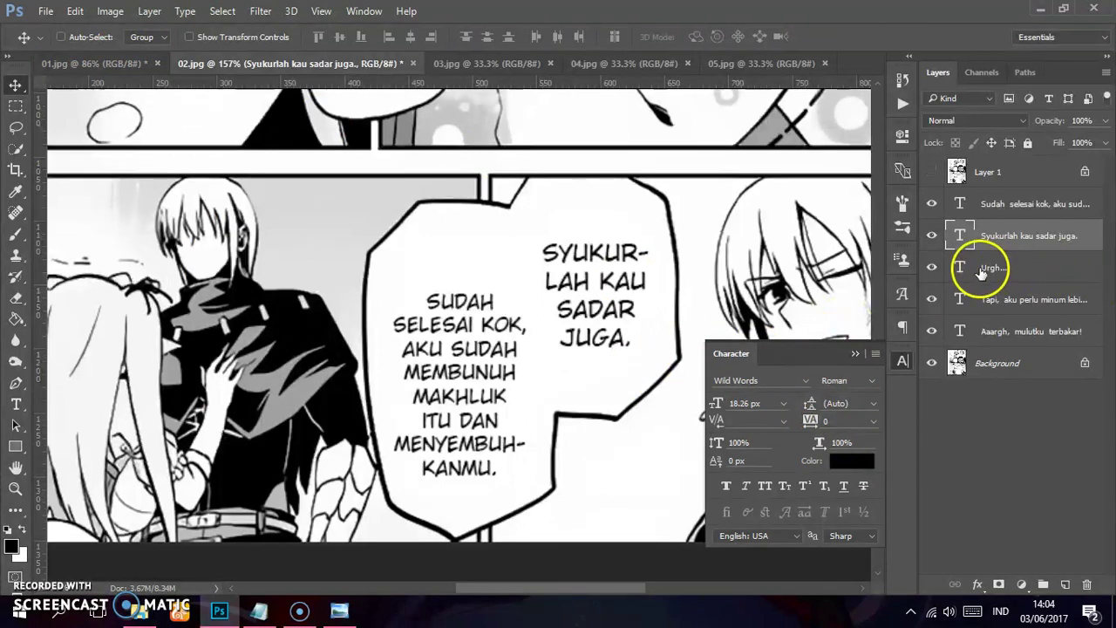
Step: Select all of the Sudah selesai bubble text with the Type tool
scroll(454, 356, "up", 1)
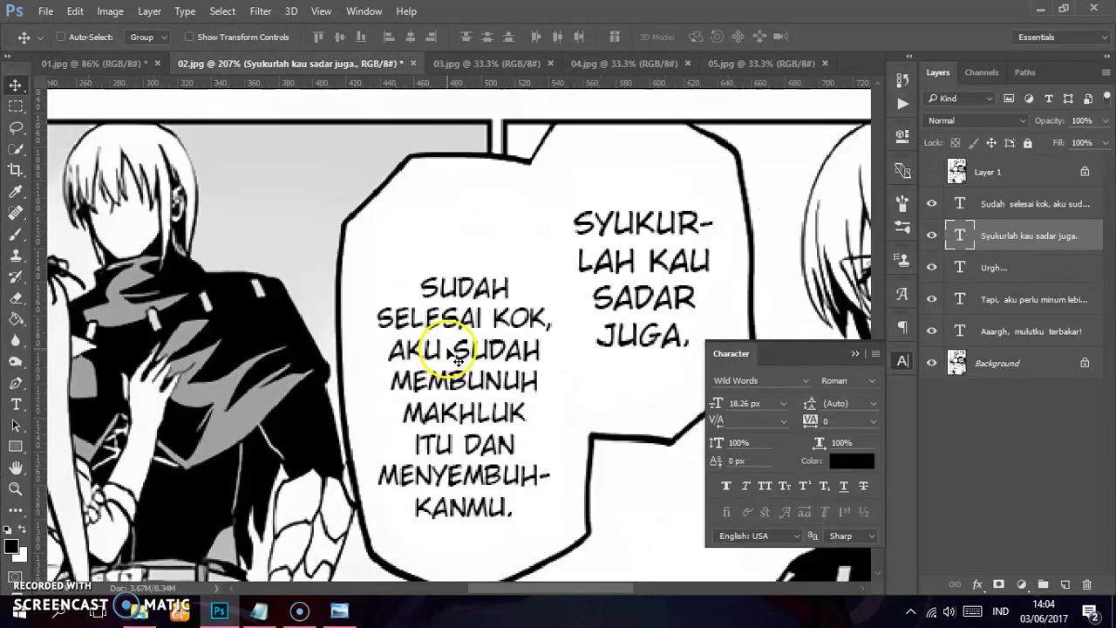
scroll(498, 284, "up", 1)
key("t")
left_click(498, 283)
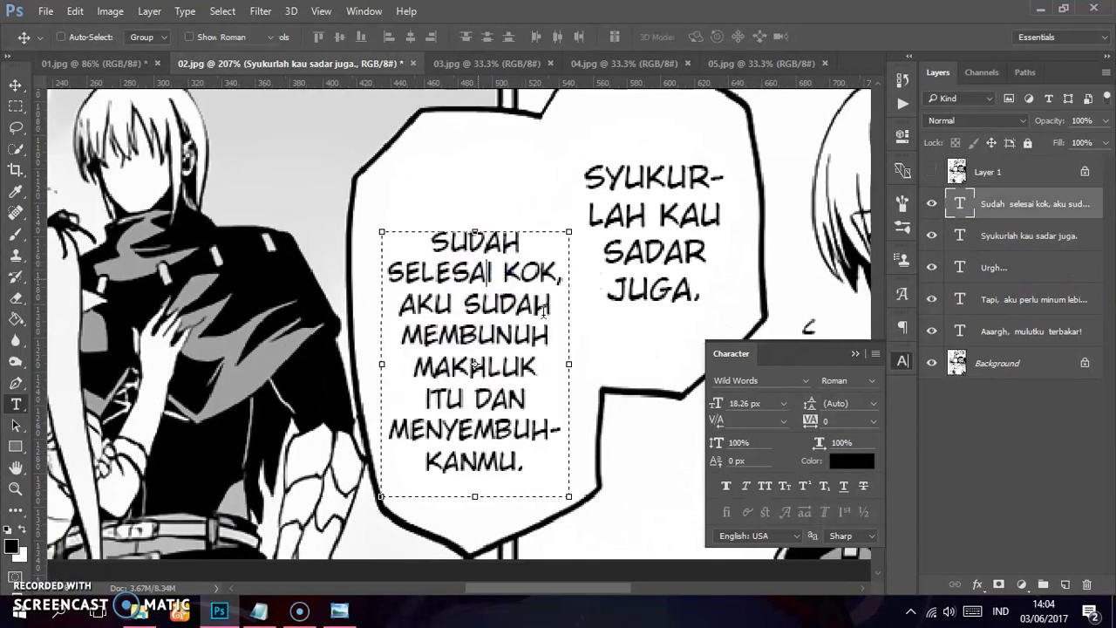
key("ctrl+a")
Step: Check the Sudah selesai line in the Notepad translation script, then minimize it
left_click(258, 610)
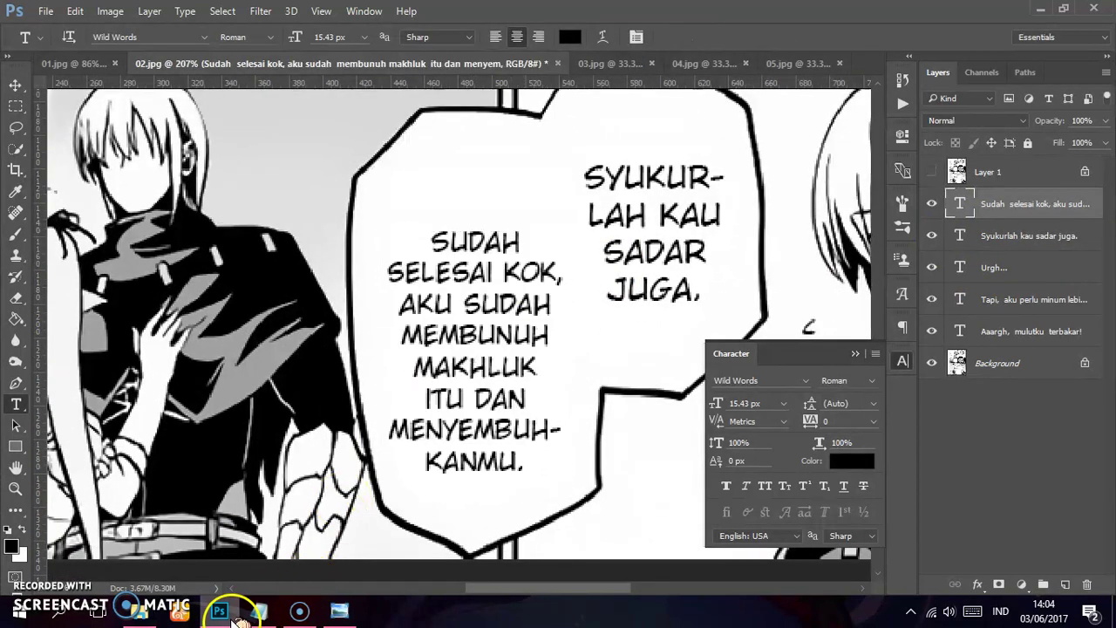
left_click_drag(771, 170, 436, 183)
left_click(819, 169)
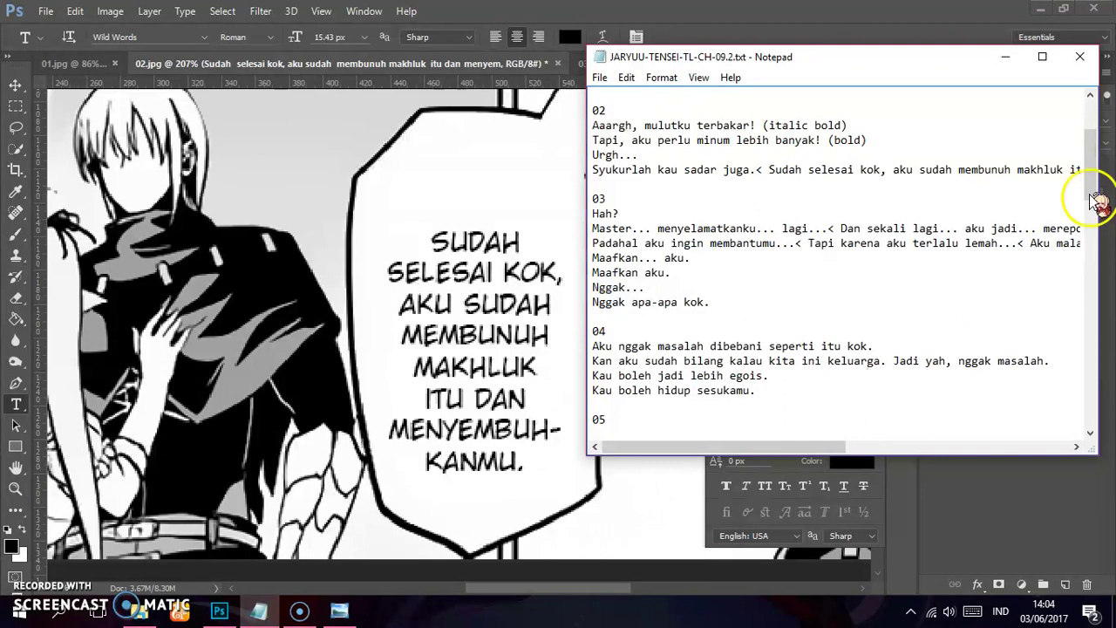
left_click(1004, 57)
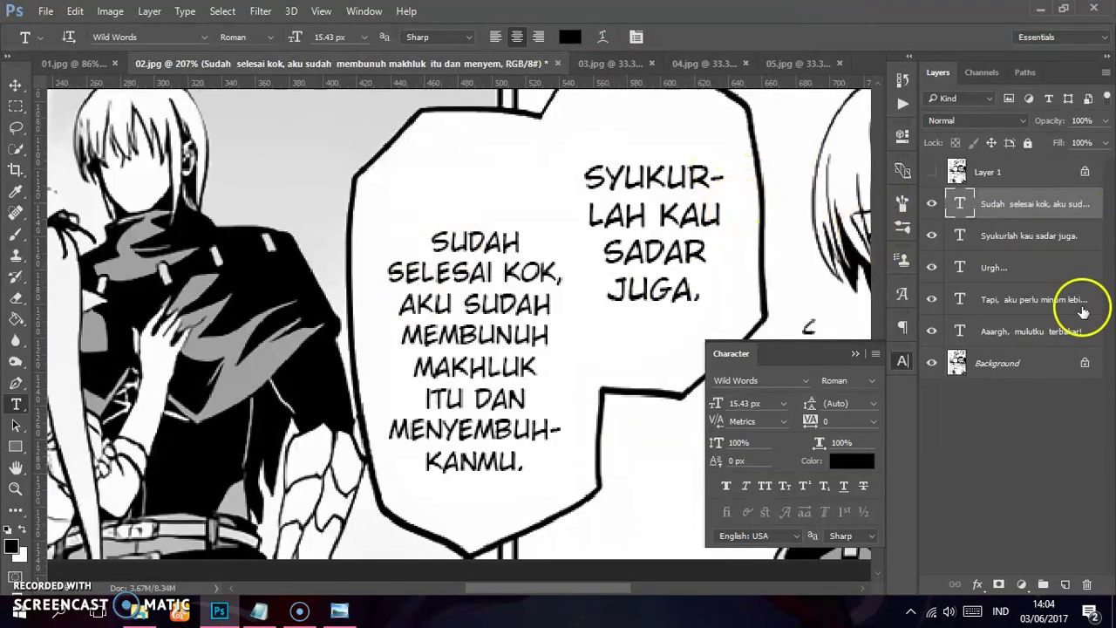
left_click(772, 487)
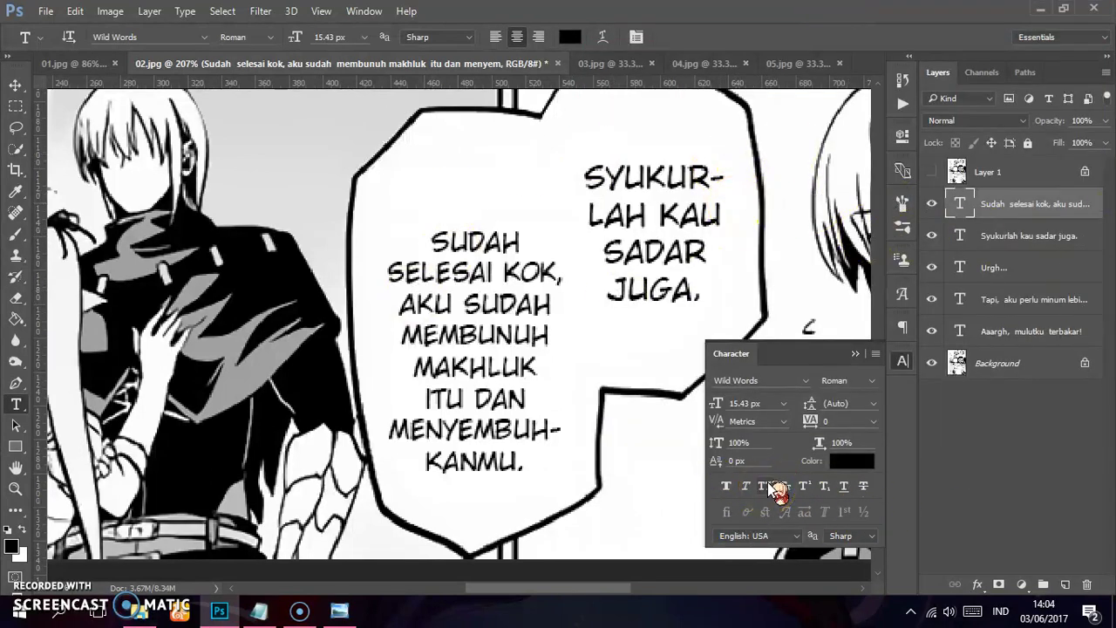
Step: Apply All Caps to the Sudah selesai kok text and lengthen its box so KANMU. shows
left_click(765, 487)
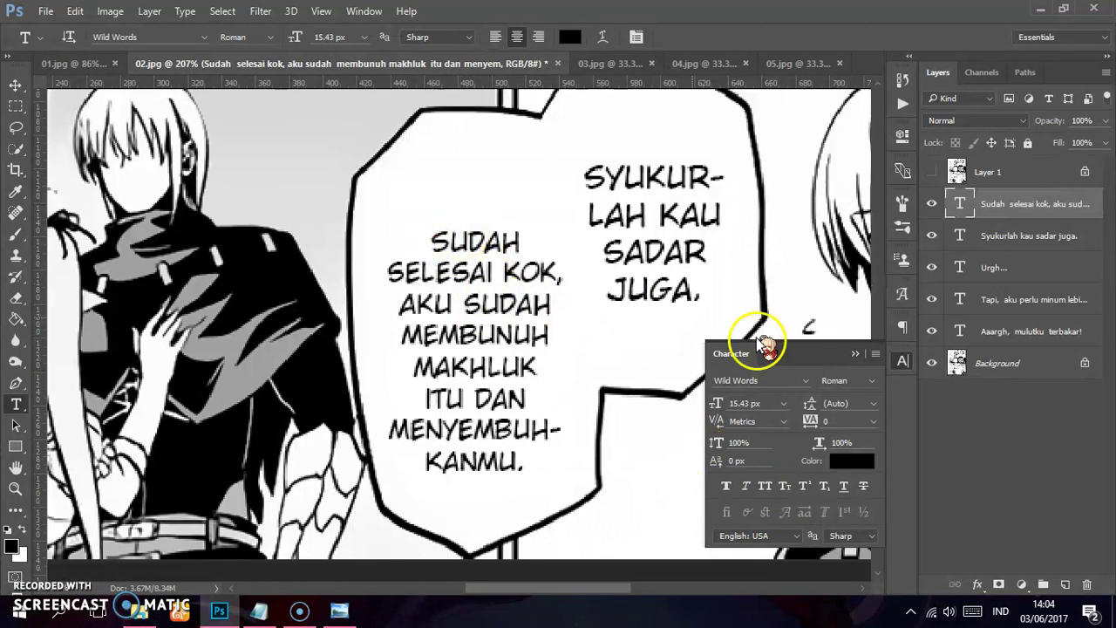
left_click(765, 485)
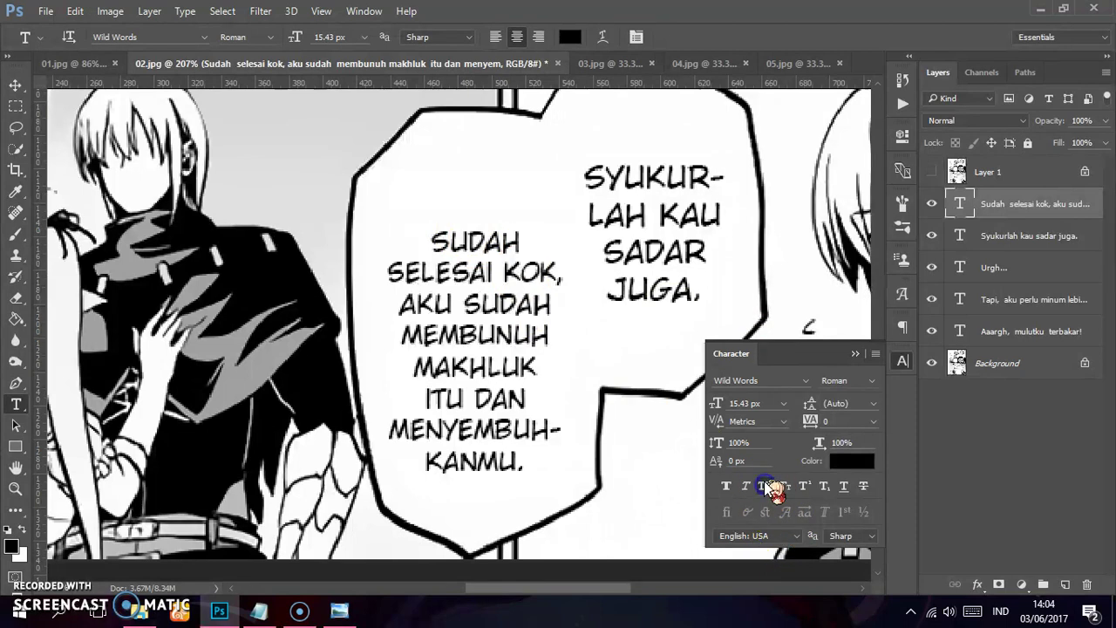
left_click(766, 485)
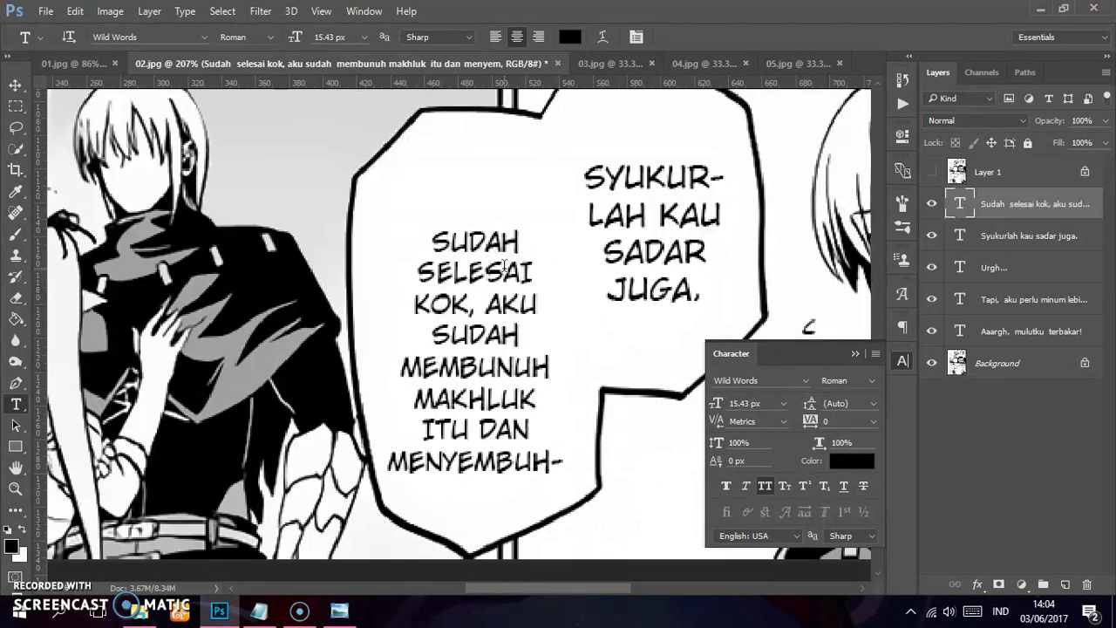
left_click_drag(474, 496, 474, 530)
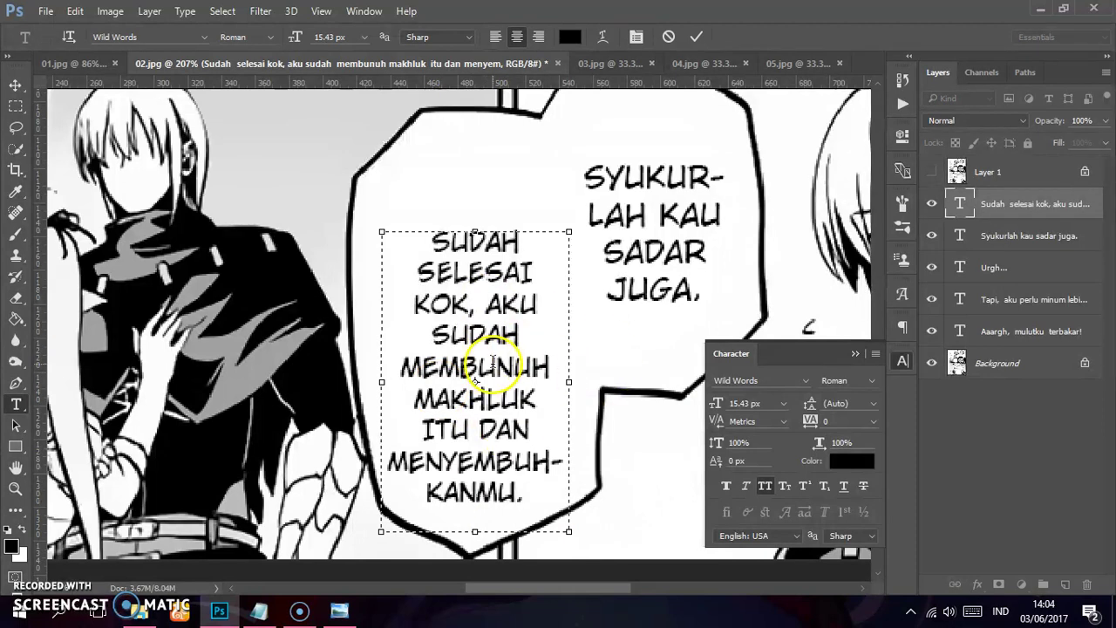
left_click(496, 271)
left_click(505, 270)
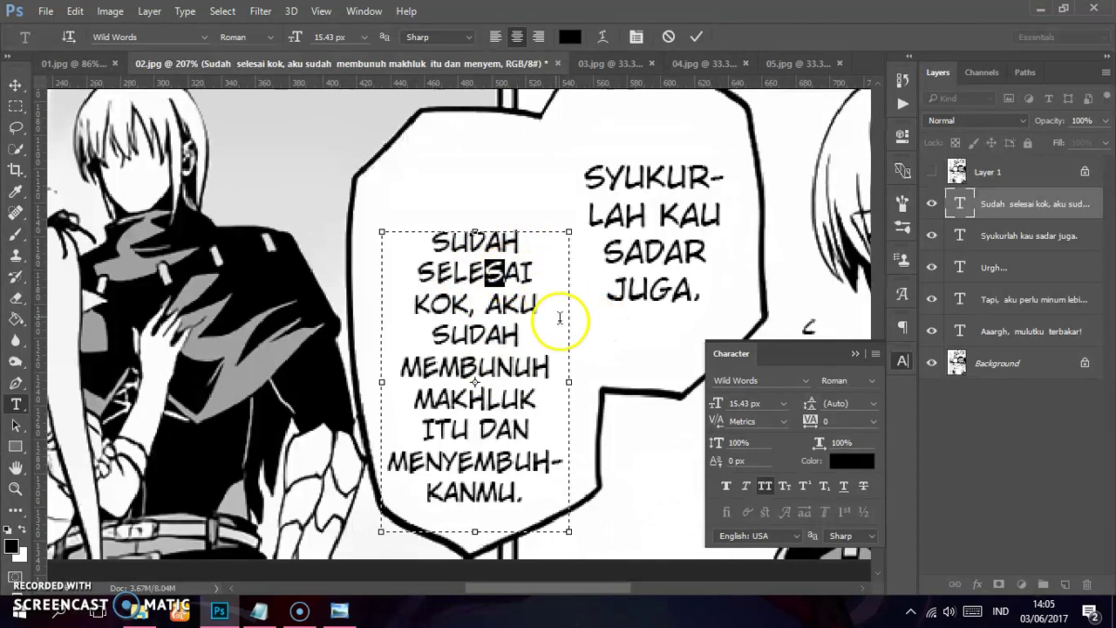
left_click(750, 417)
left_click(636, 411)
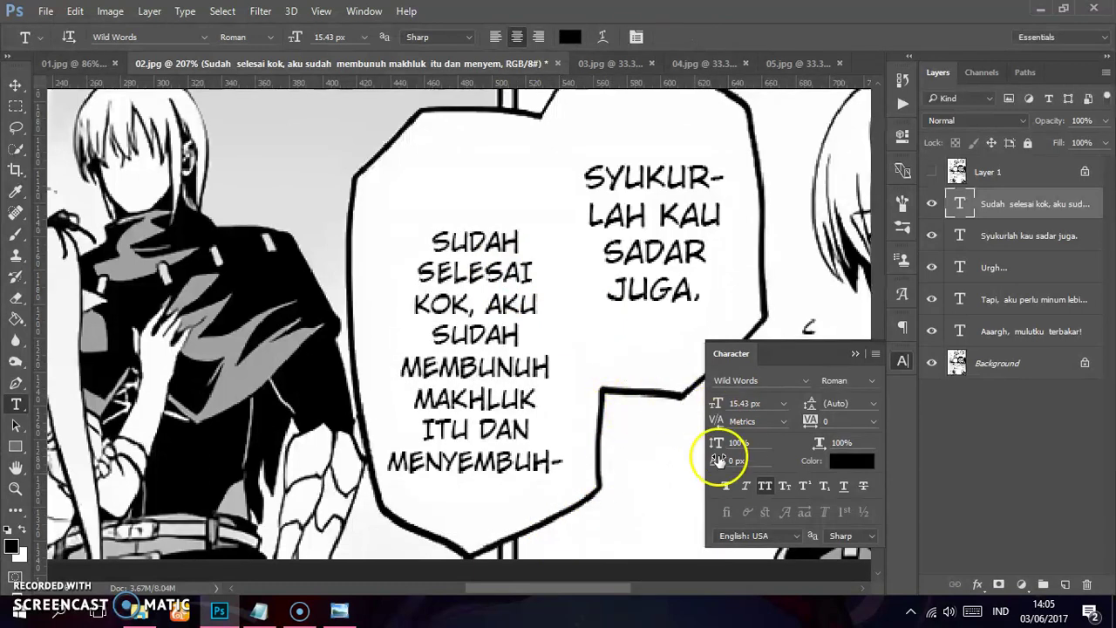
Step: Compare layouts with All Caps on and off, leave it off, and close the Character panel
left_click(765, 486)
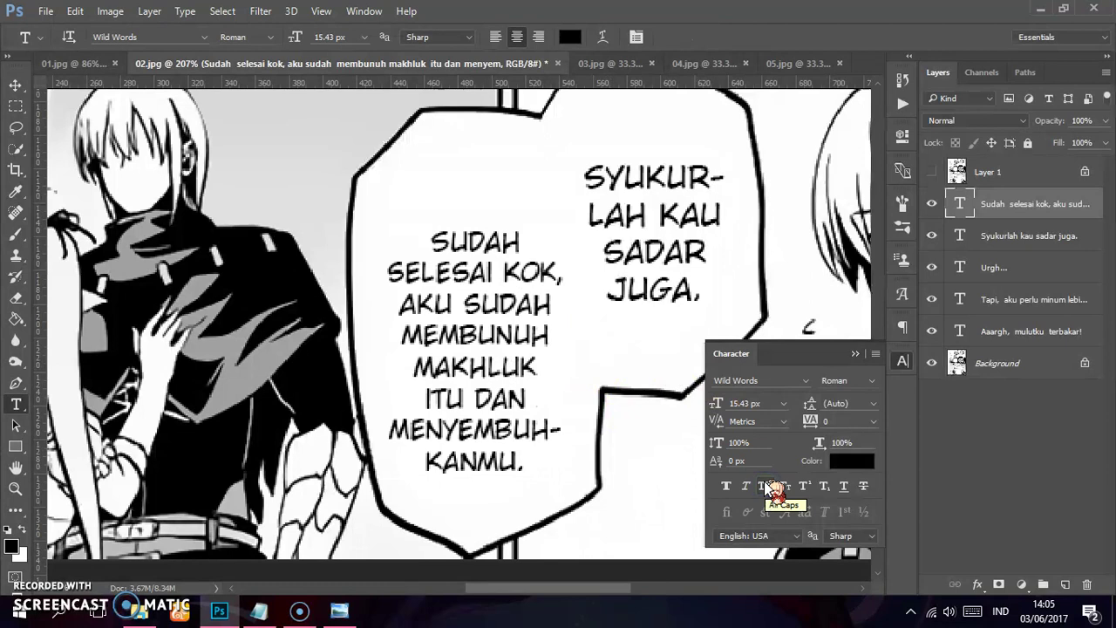
left_click(765, 486)
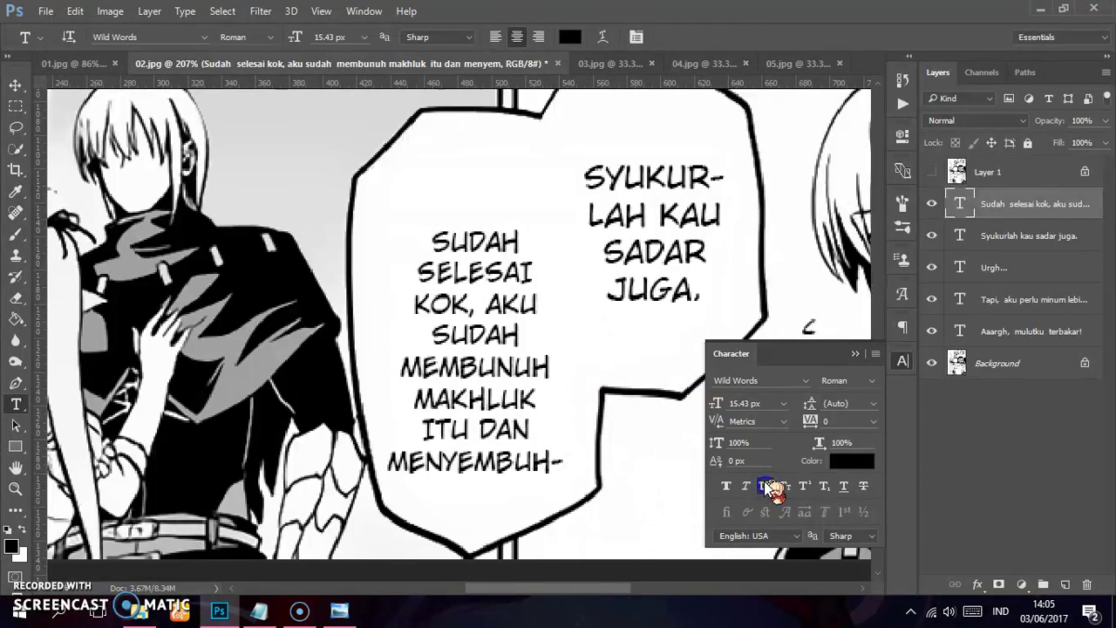
left_click(764, 486)
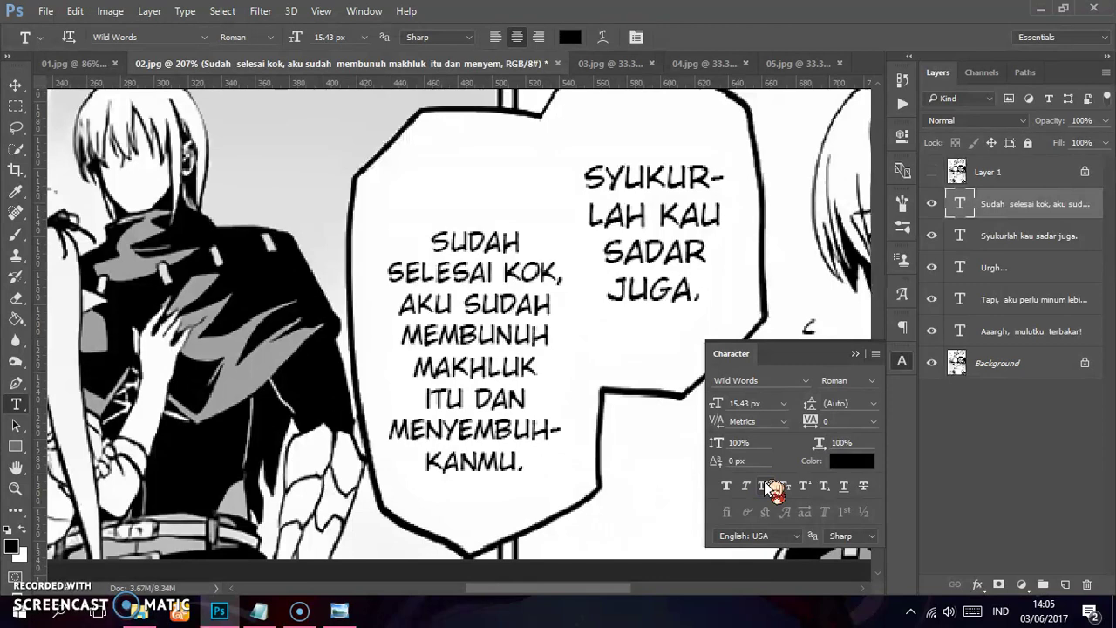
left_click(765, 486)
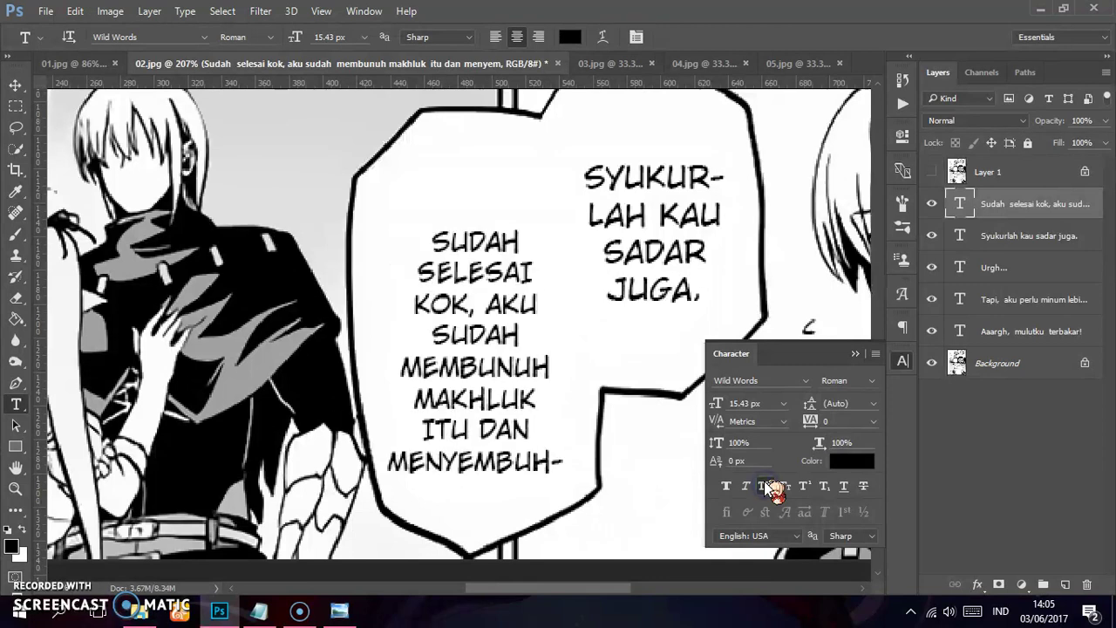
left_click(765, 486)
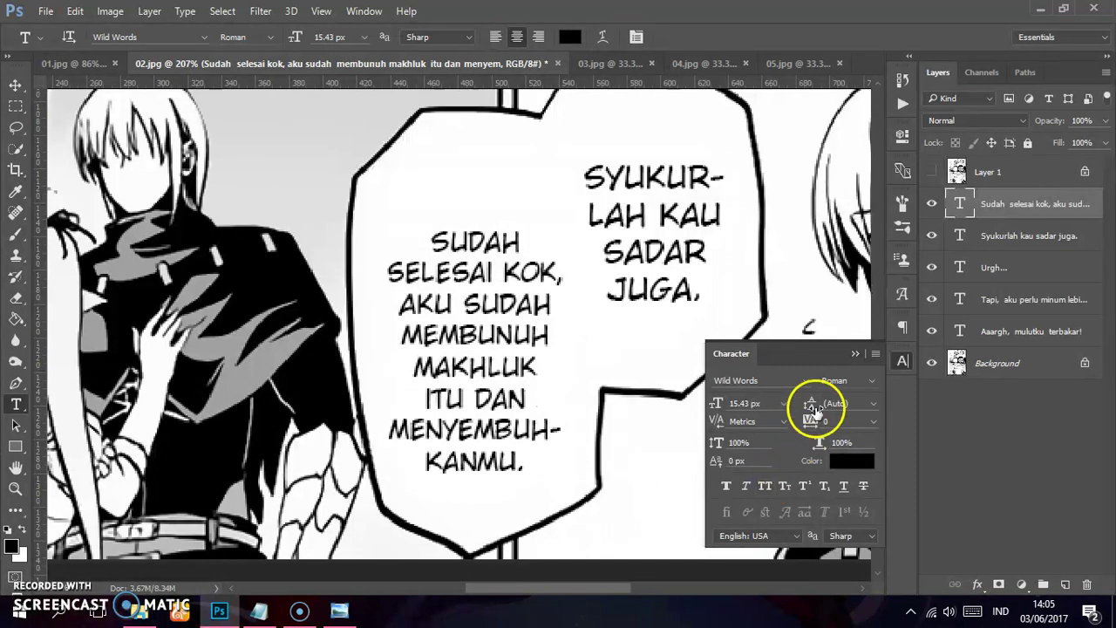
left_click(853, 353)
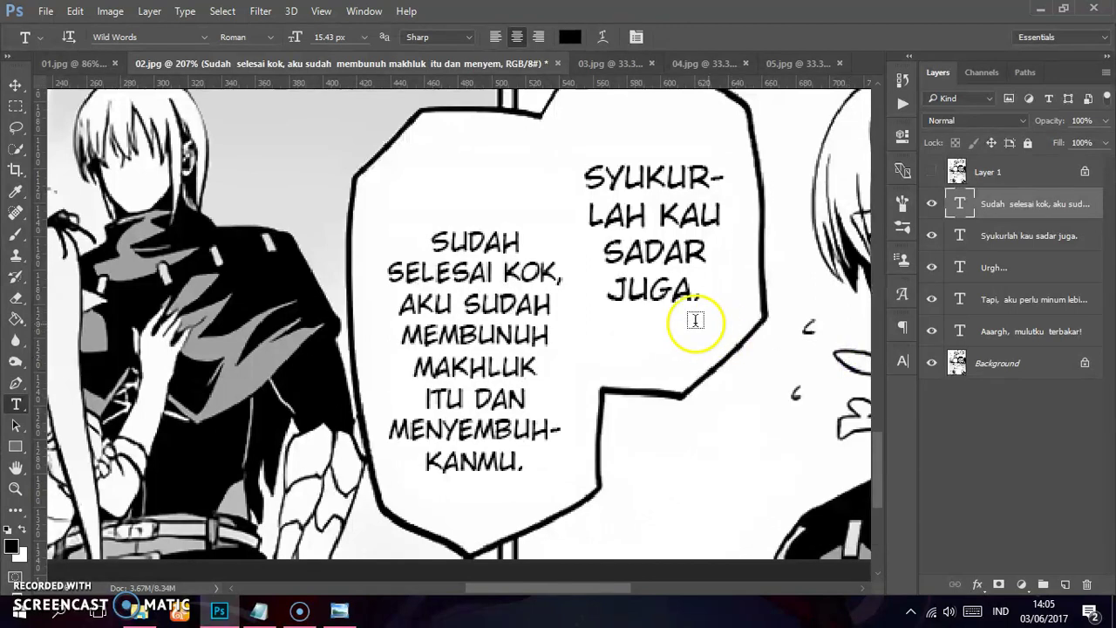
key("v")
scroll(576, 310, "down", 2)
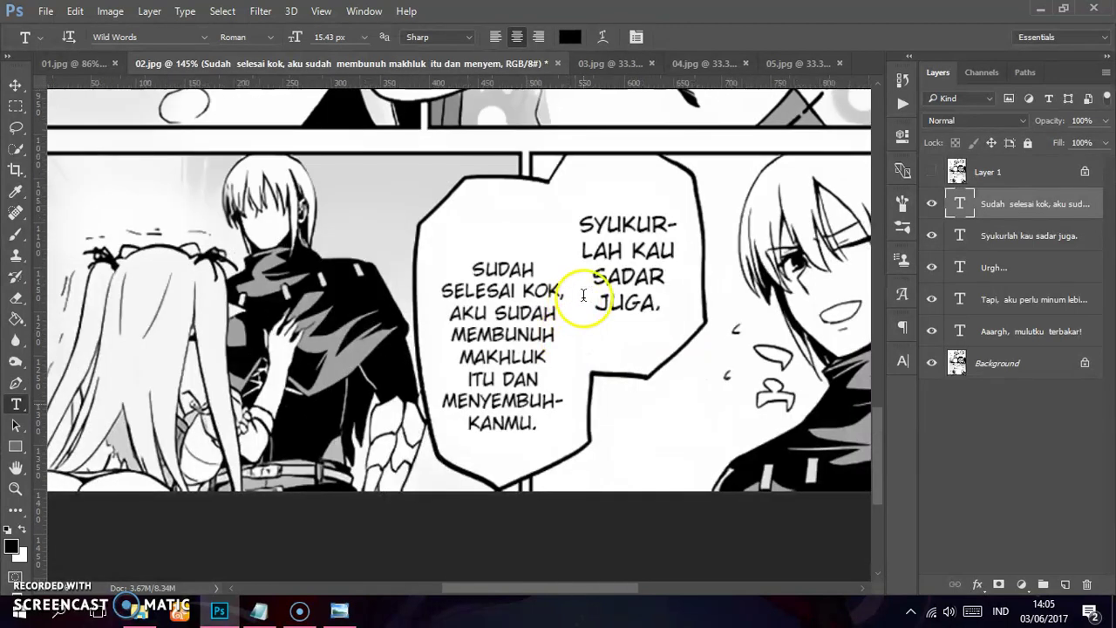
scroll(567, 270, "down", 2)
scroll(589, 239, "down", 1)
left_click_drag(591, 236, 498, 378)
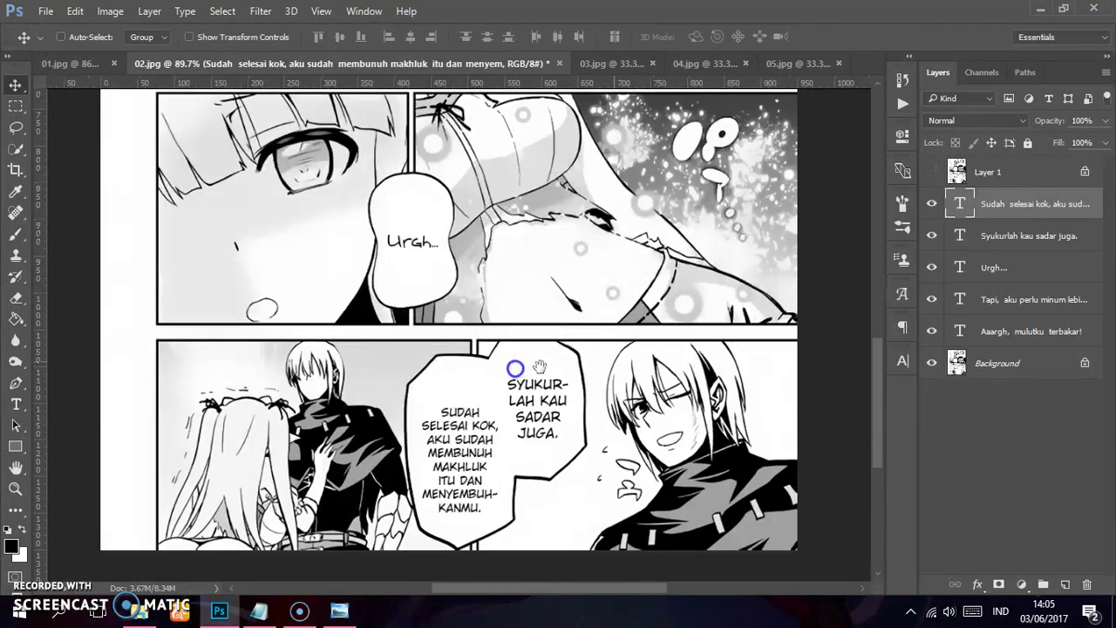
left_click(902, 361)
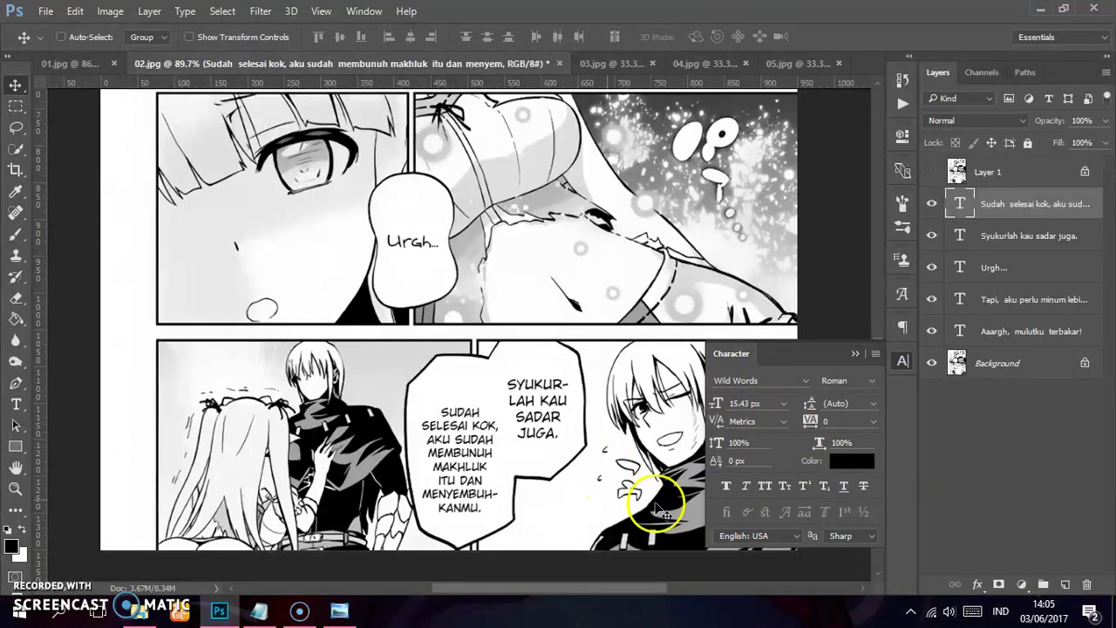
scroll(567, 488, "up", 1)
scroll(563, 511, "up", 1)
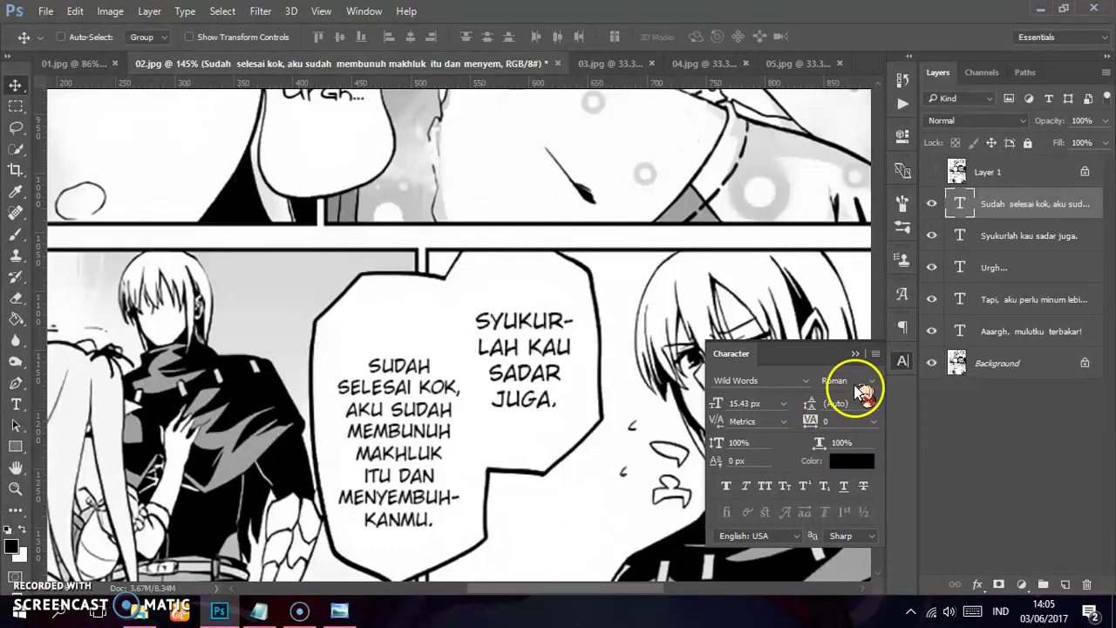
left_click(728, 487)
left_click(746, 487)
left_click(746, 487)
left_click(784, 487)
left_click(804, 487)
left_click(804, 486)
left_click(745, 487)
left_click(765, 486)
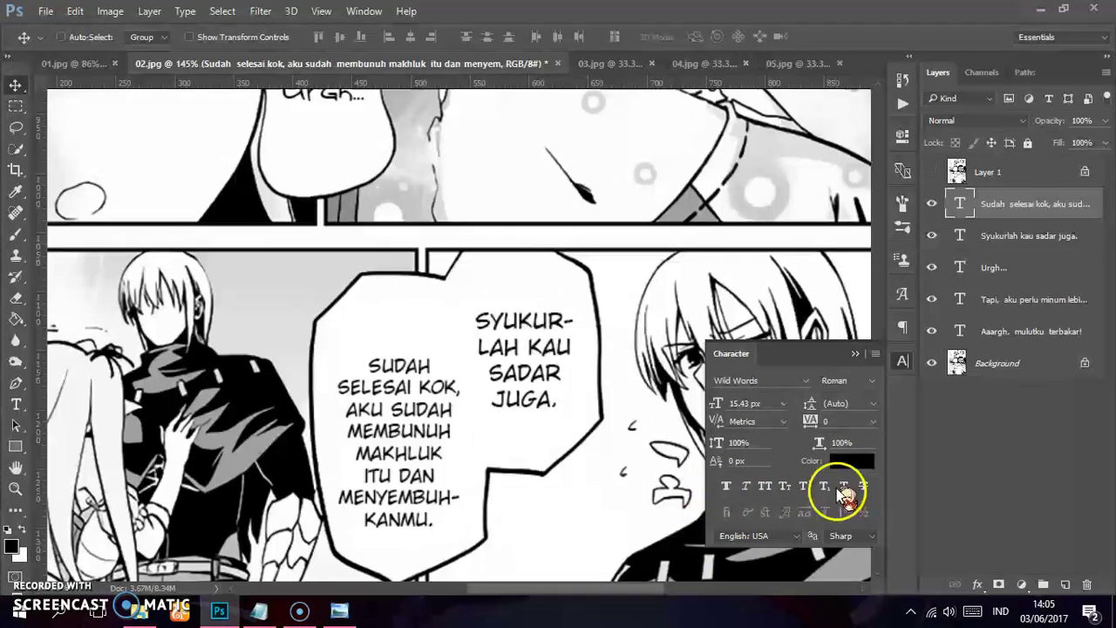
left_click(765, 487)
left_click(765, 487)
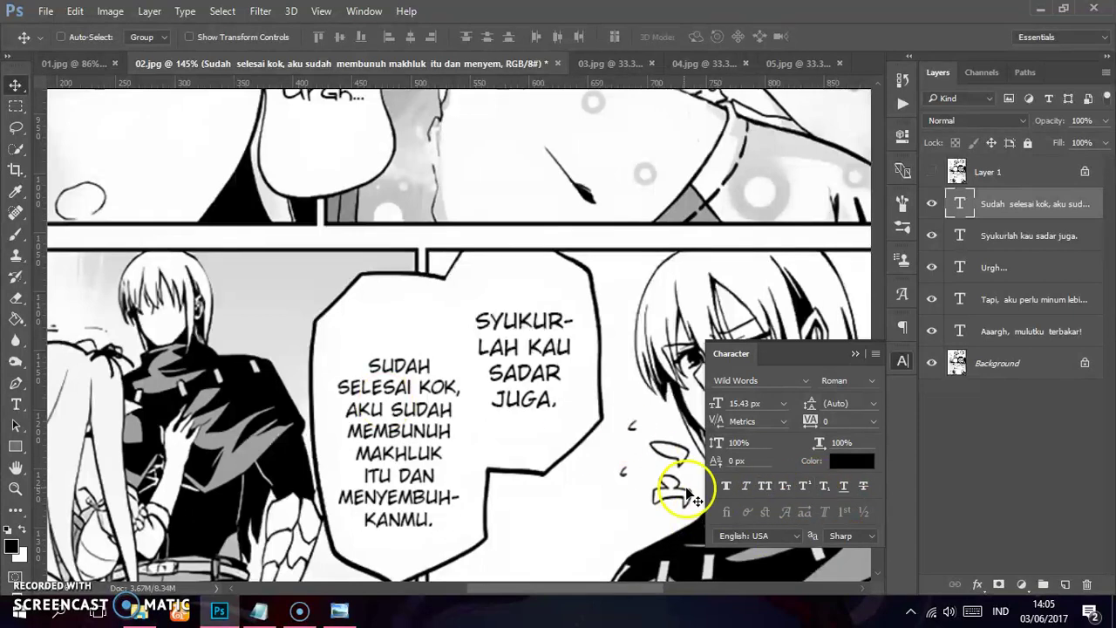
left_click(767, 486)
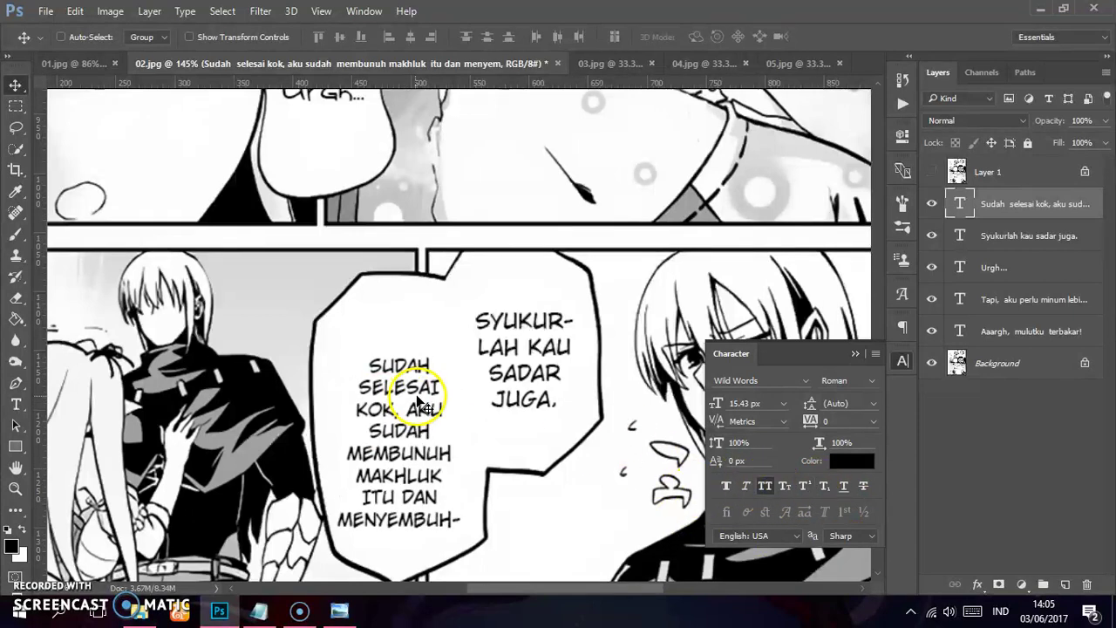
left_click(771, 488)
left_click(785, 485)
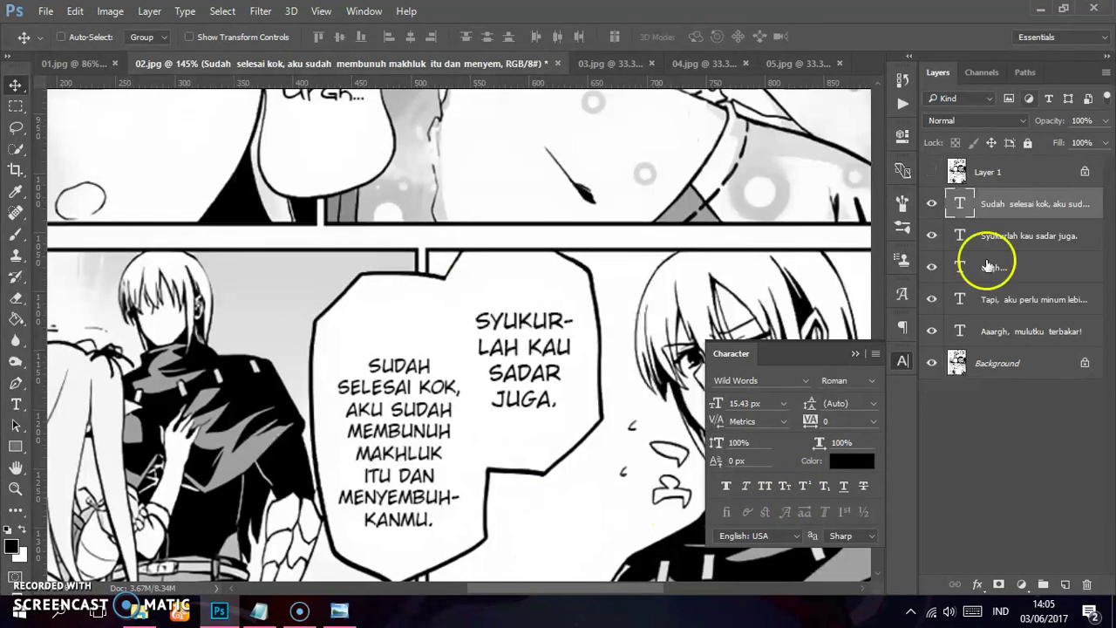
left_click(855, 353)
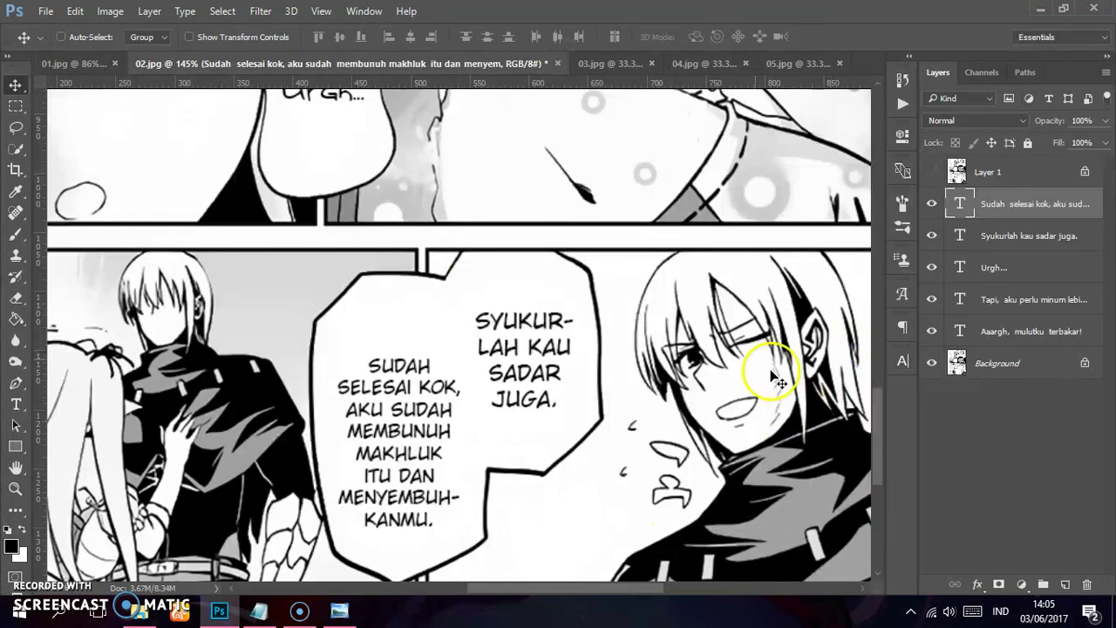
scroll(471, 261, "down", 2)
scroll(488, 251, "down", 1)
scroll(491, 249, "down", 1)
scroll(497, 288, "down", 1)
scroll(508, 351, "up", 2)
scroll(511, 304, "up", 3)
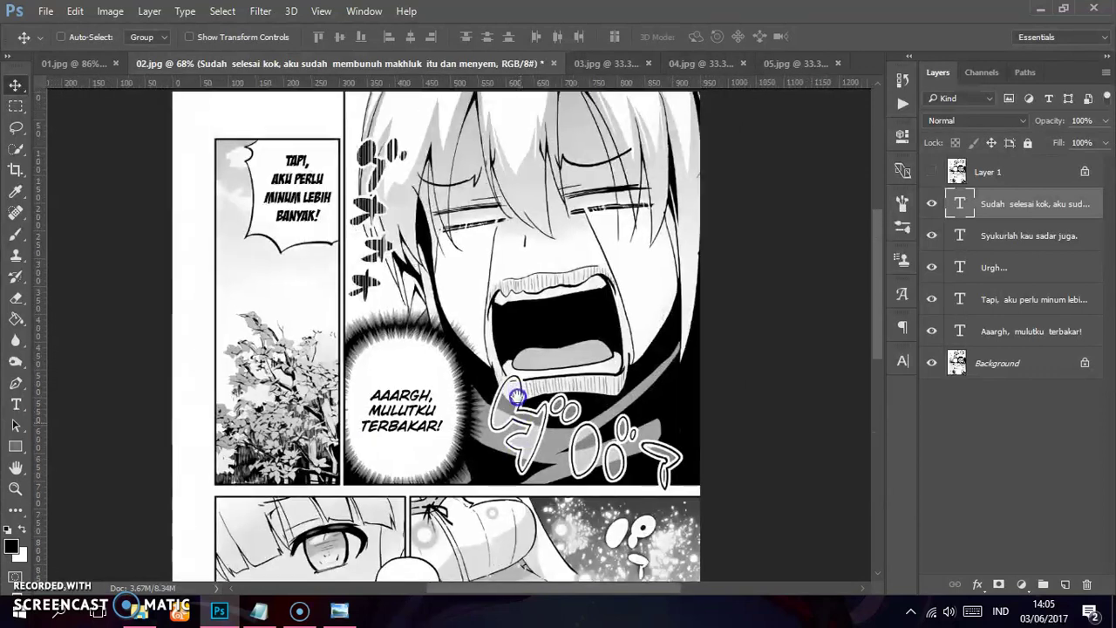
scroll(516, 348, "down", 1)
scroll(511, 261, "down", 2)
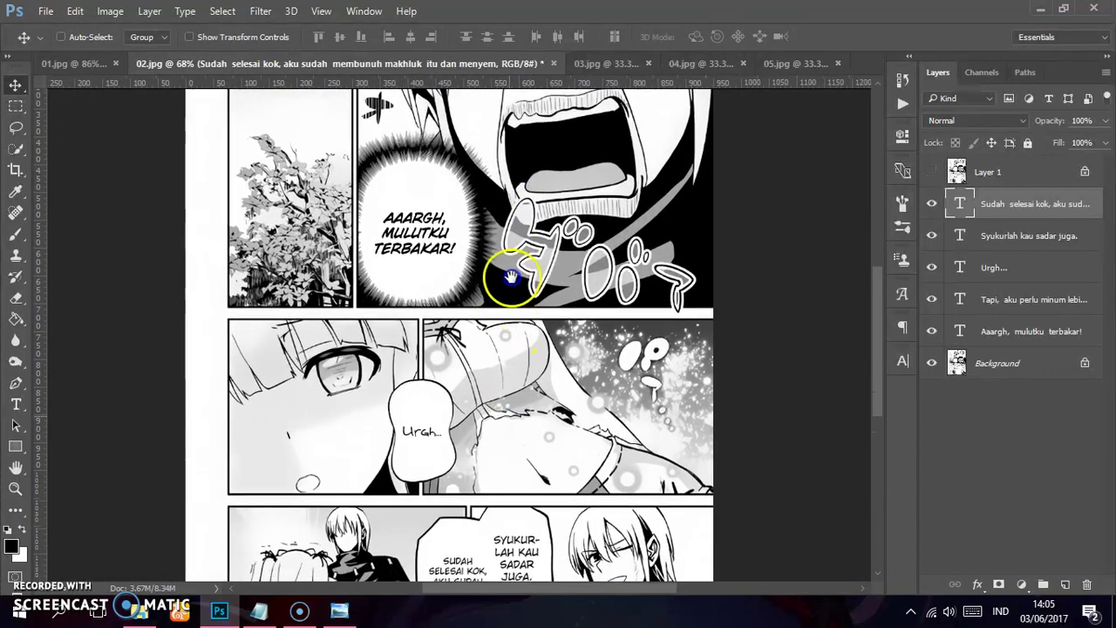
scroll(509, 288, "down", 2)
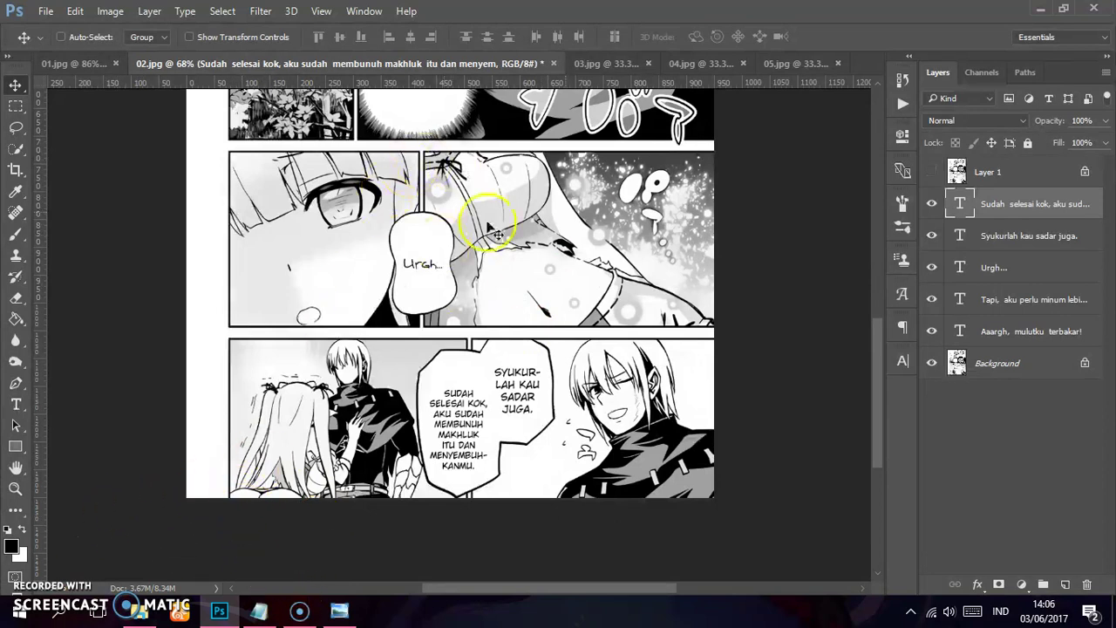
left_click_drag(573, 273, 518, 319)
scroll(598, 249, "down", 3)
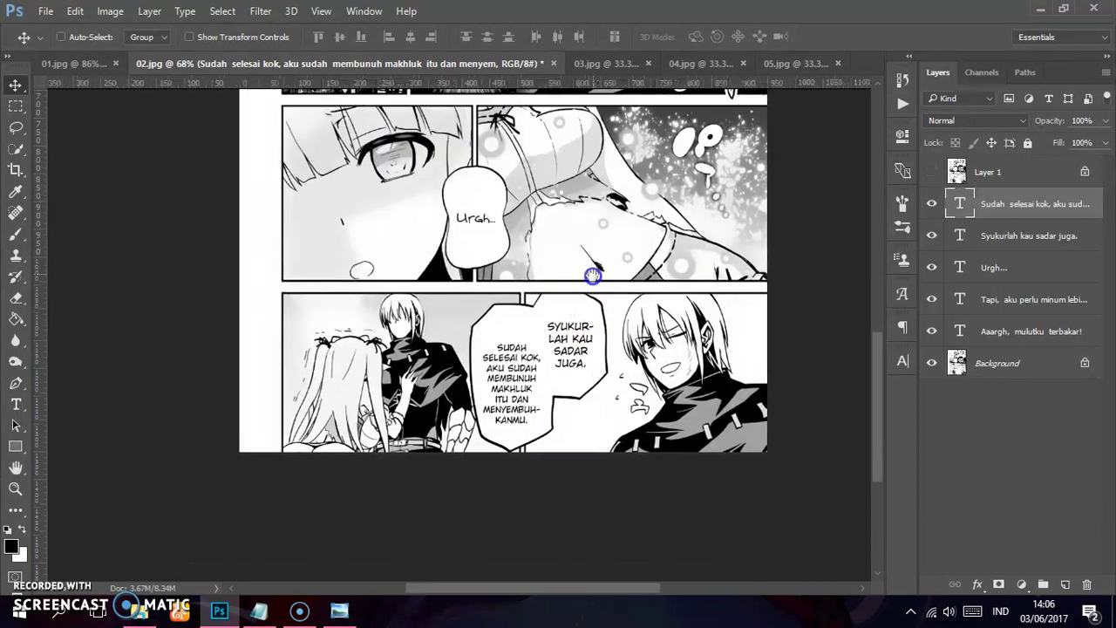
left_click(259, 611)
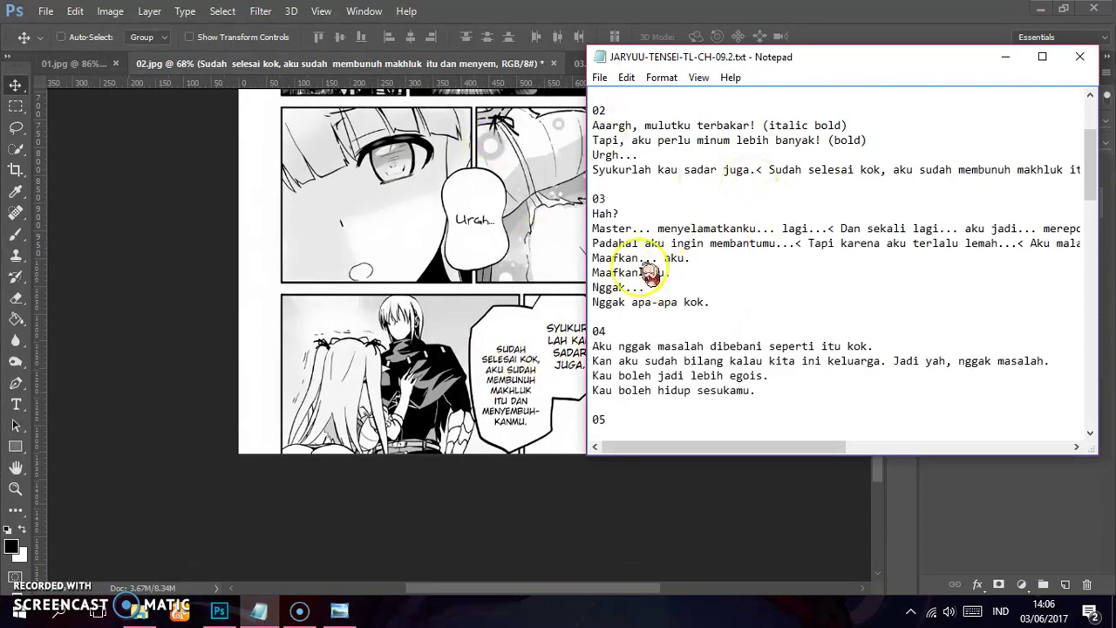
left_click(369, 365)
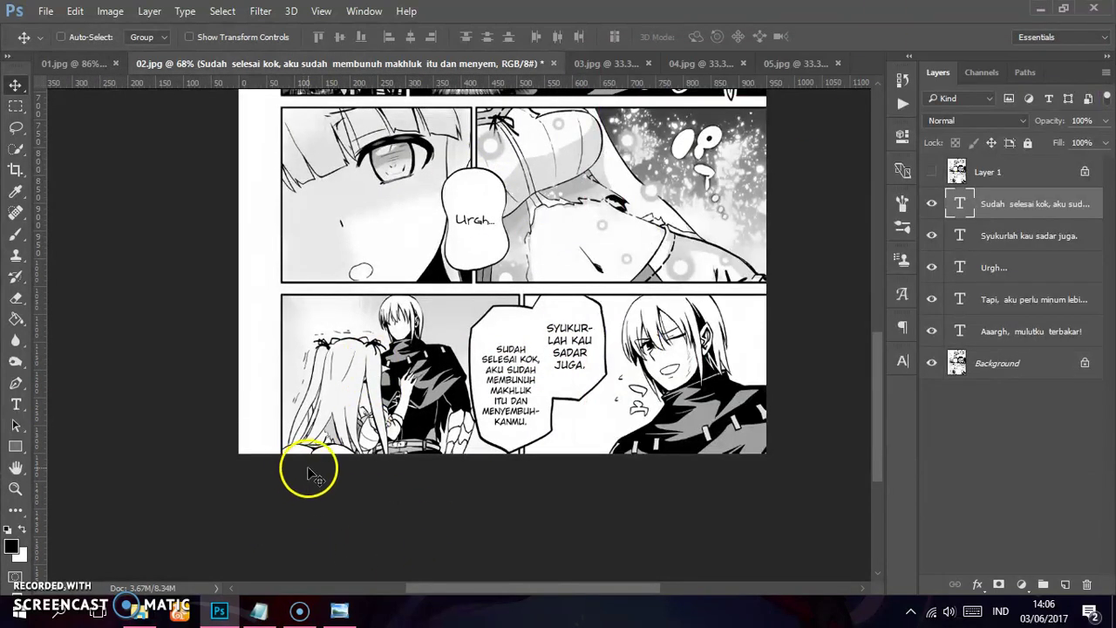